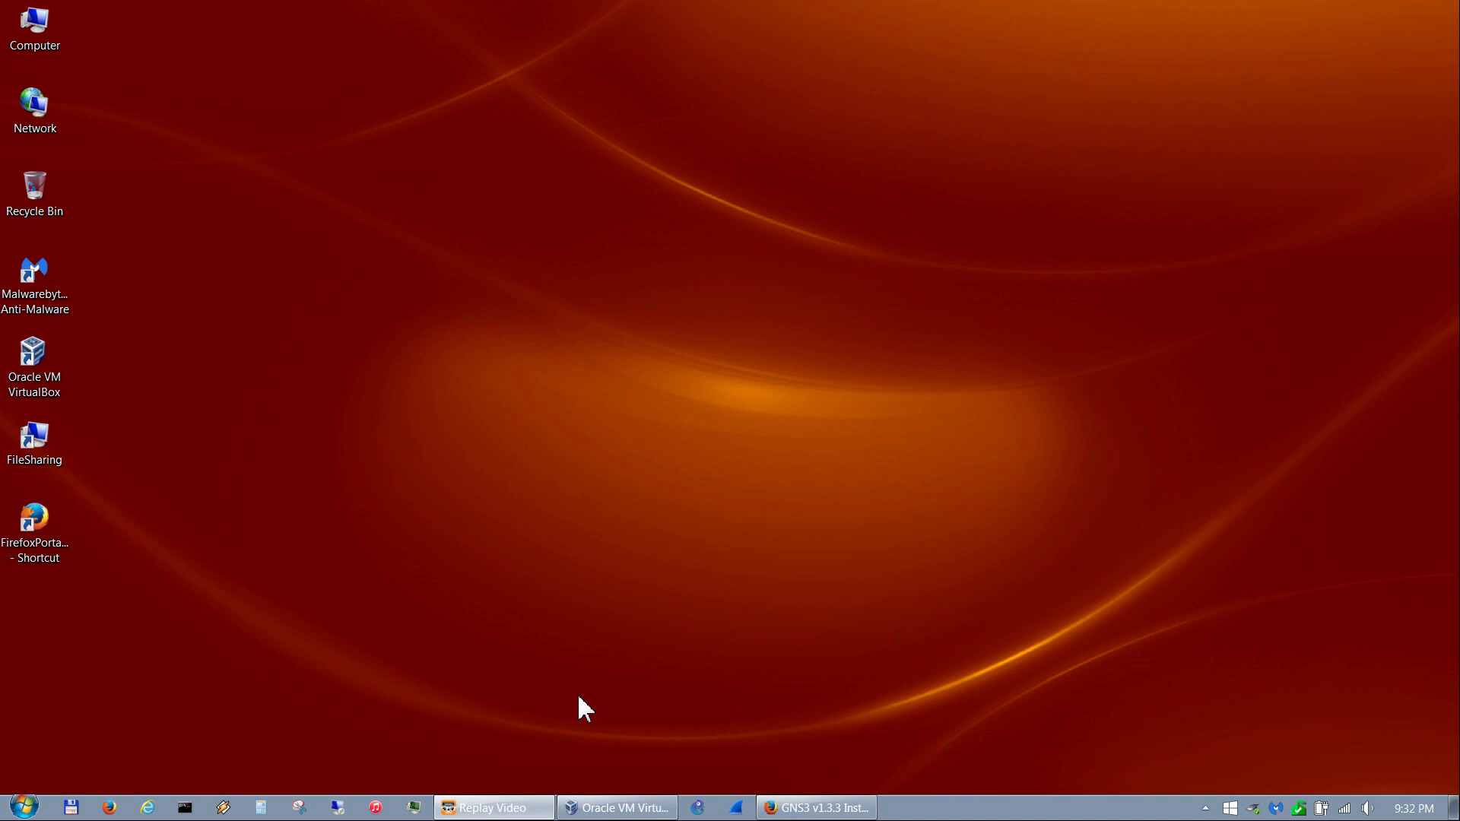
left_click(24, 806)
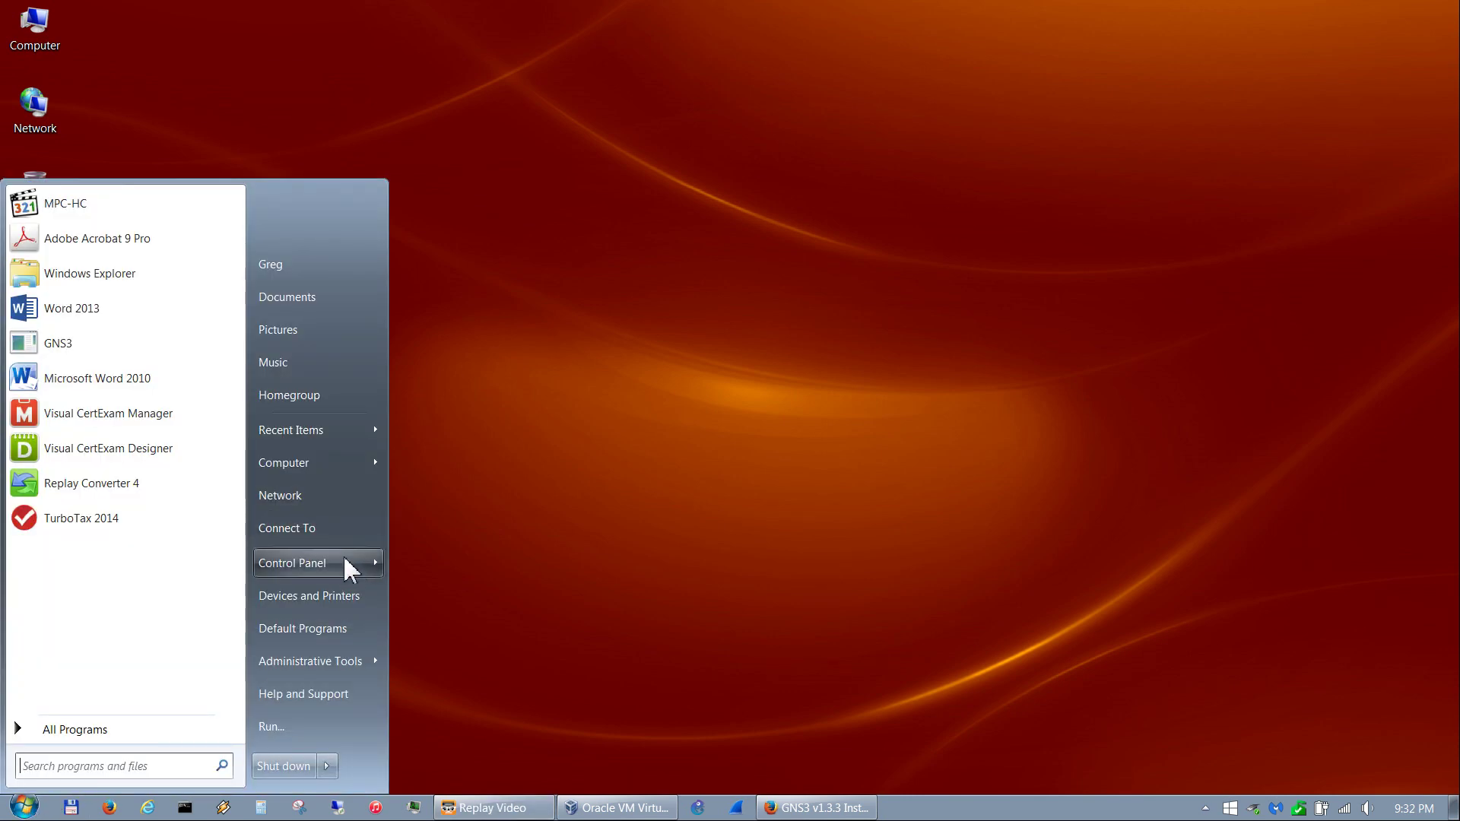
mouse_move(345, 561)
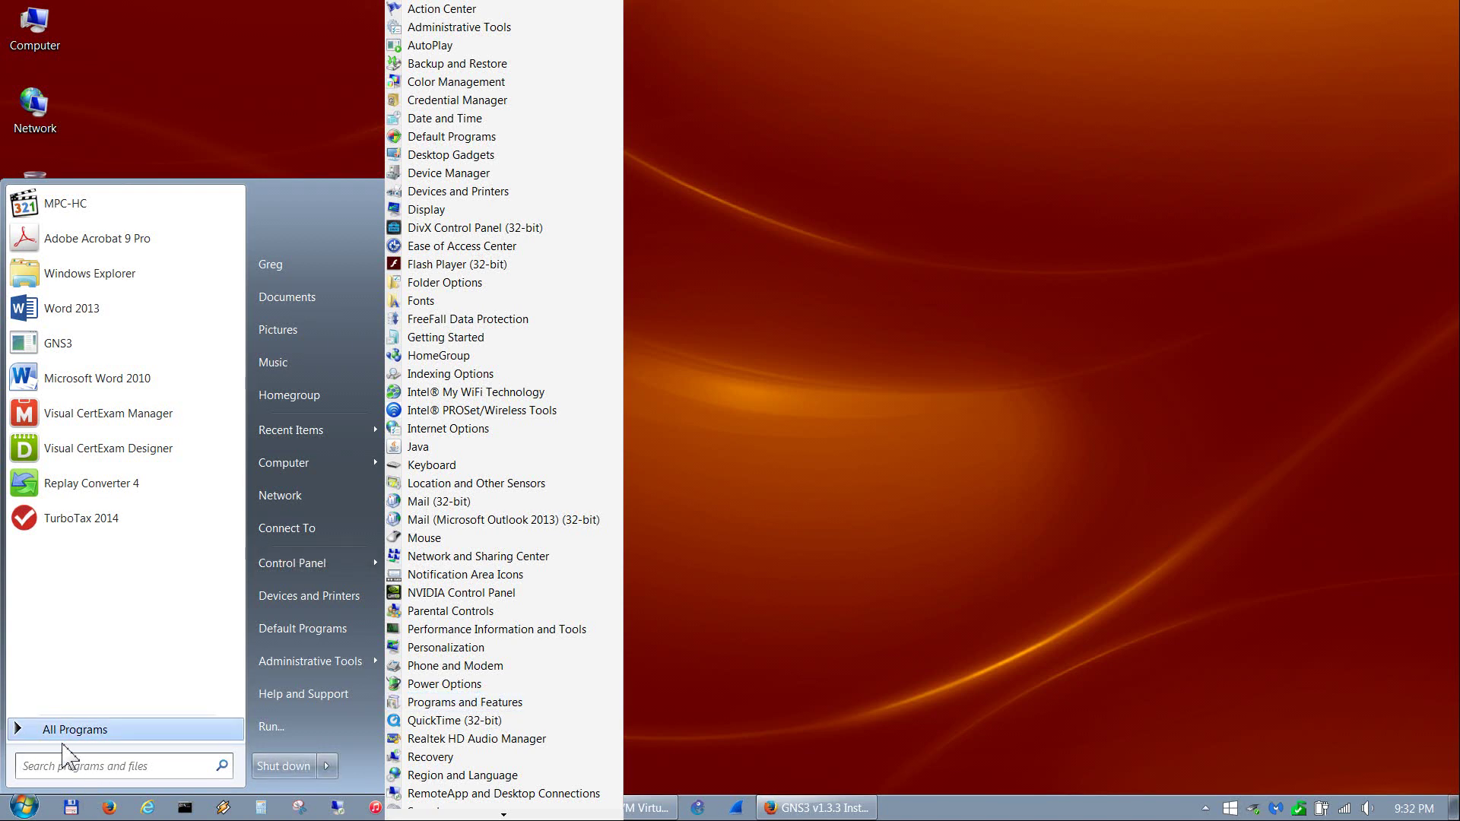
left_click(712, 335)
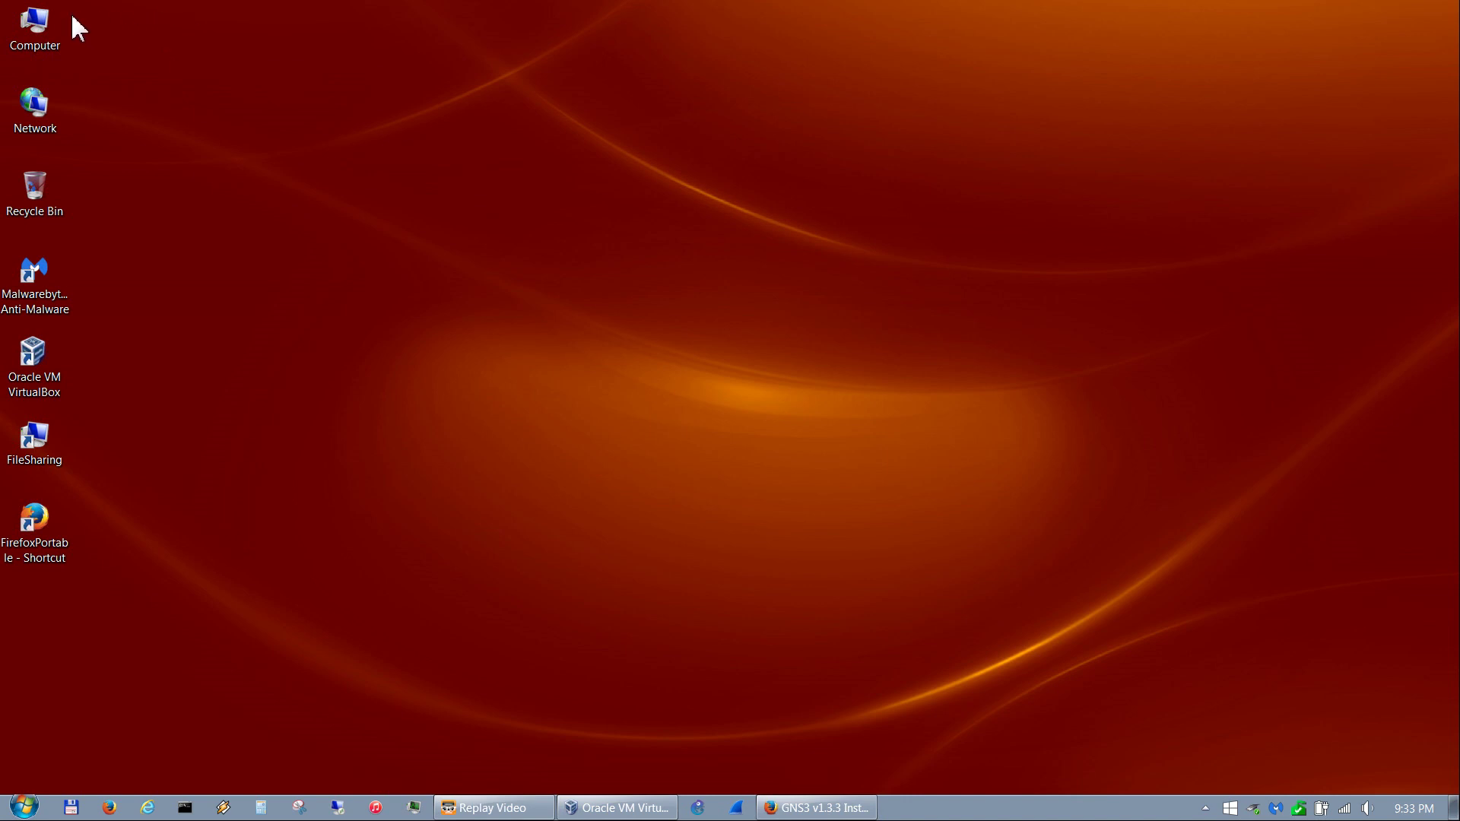
Step: Browse to C:\GNS3\Images\IOS to examine the stored router and IOU images, and return to the Images folder
double_click(38, 24)
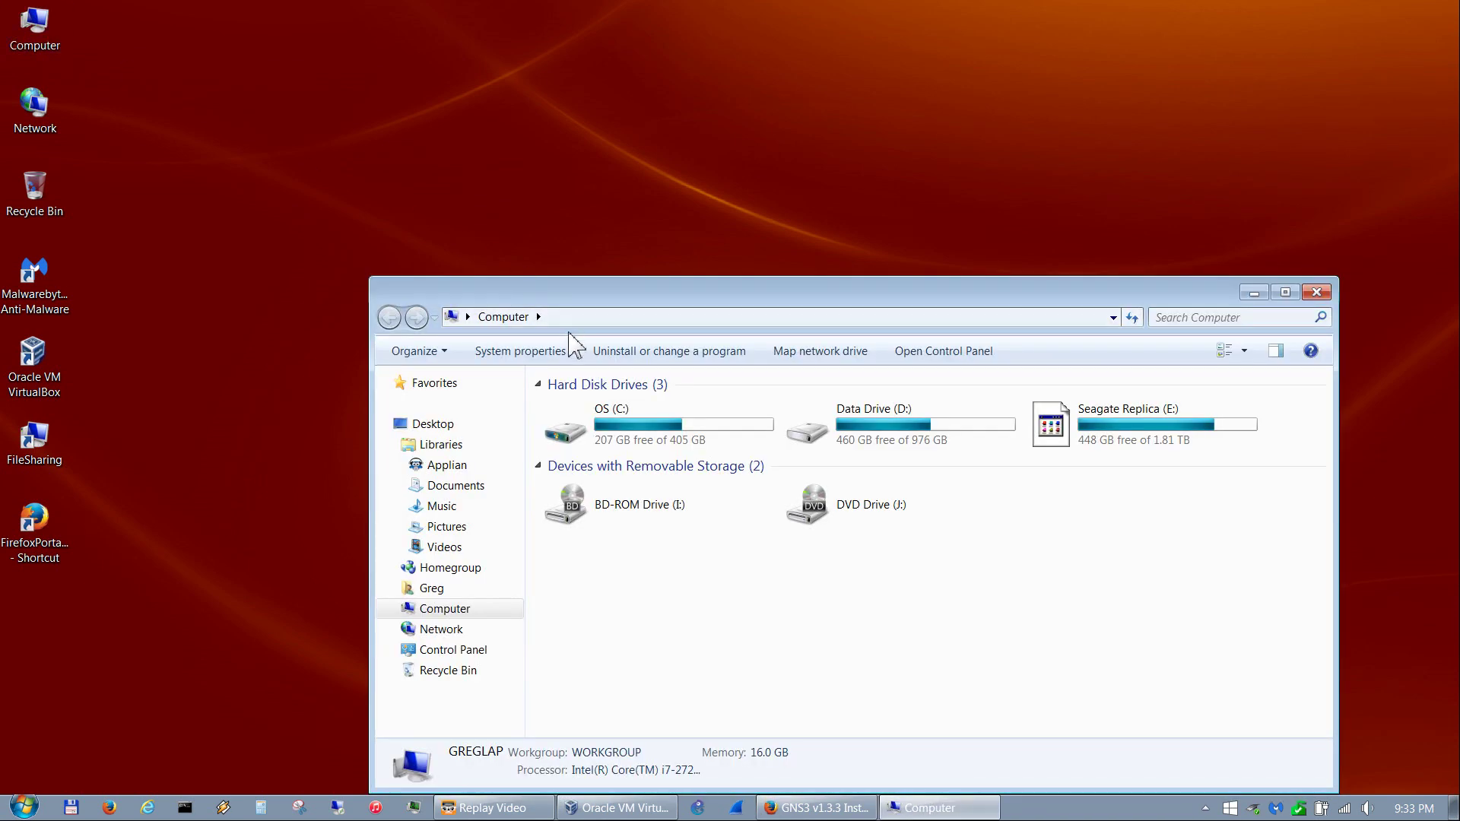
double_click(660, 427)
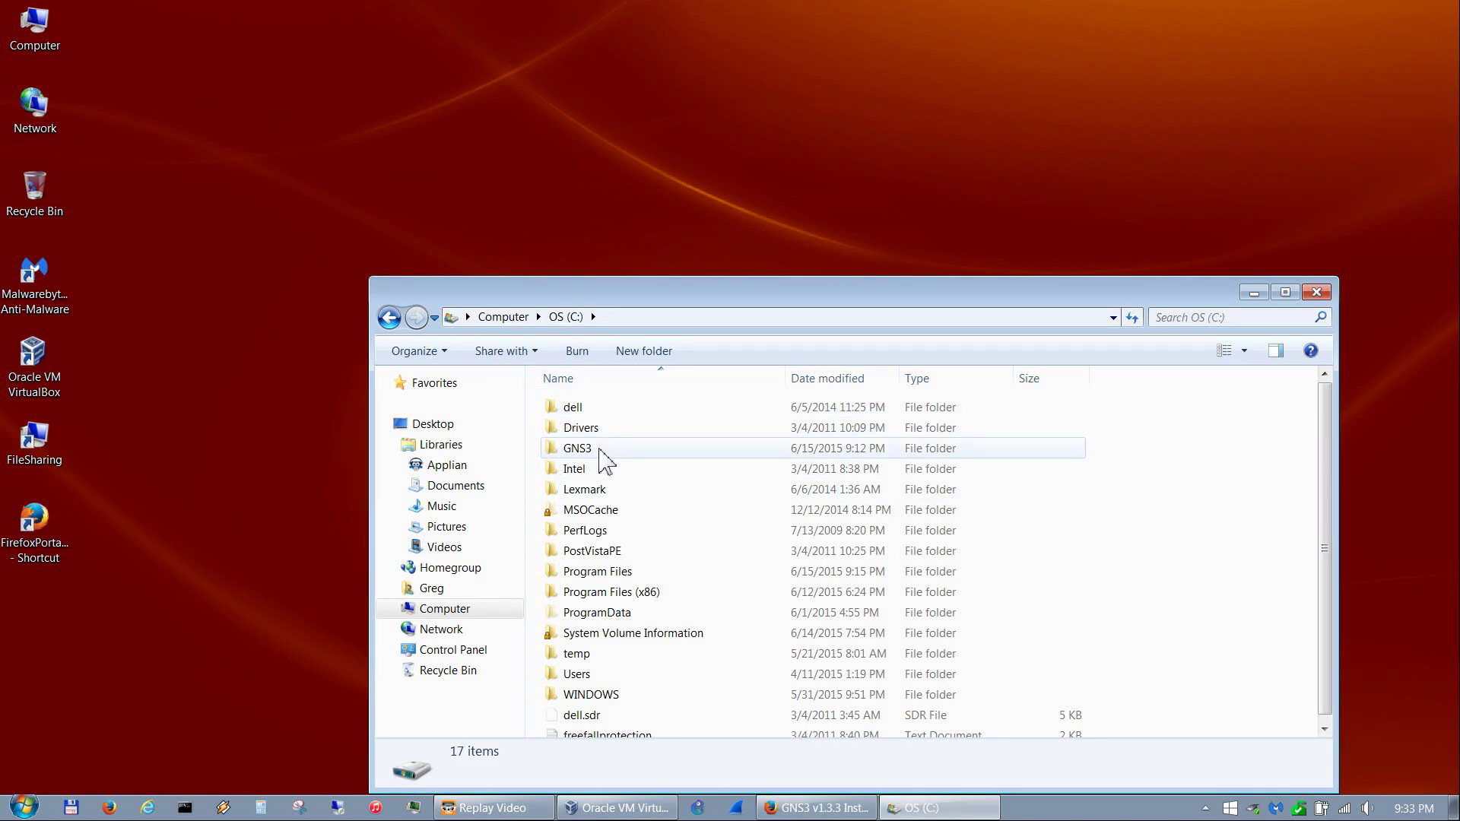
double_click(598, 452)
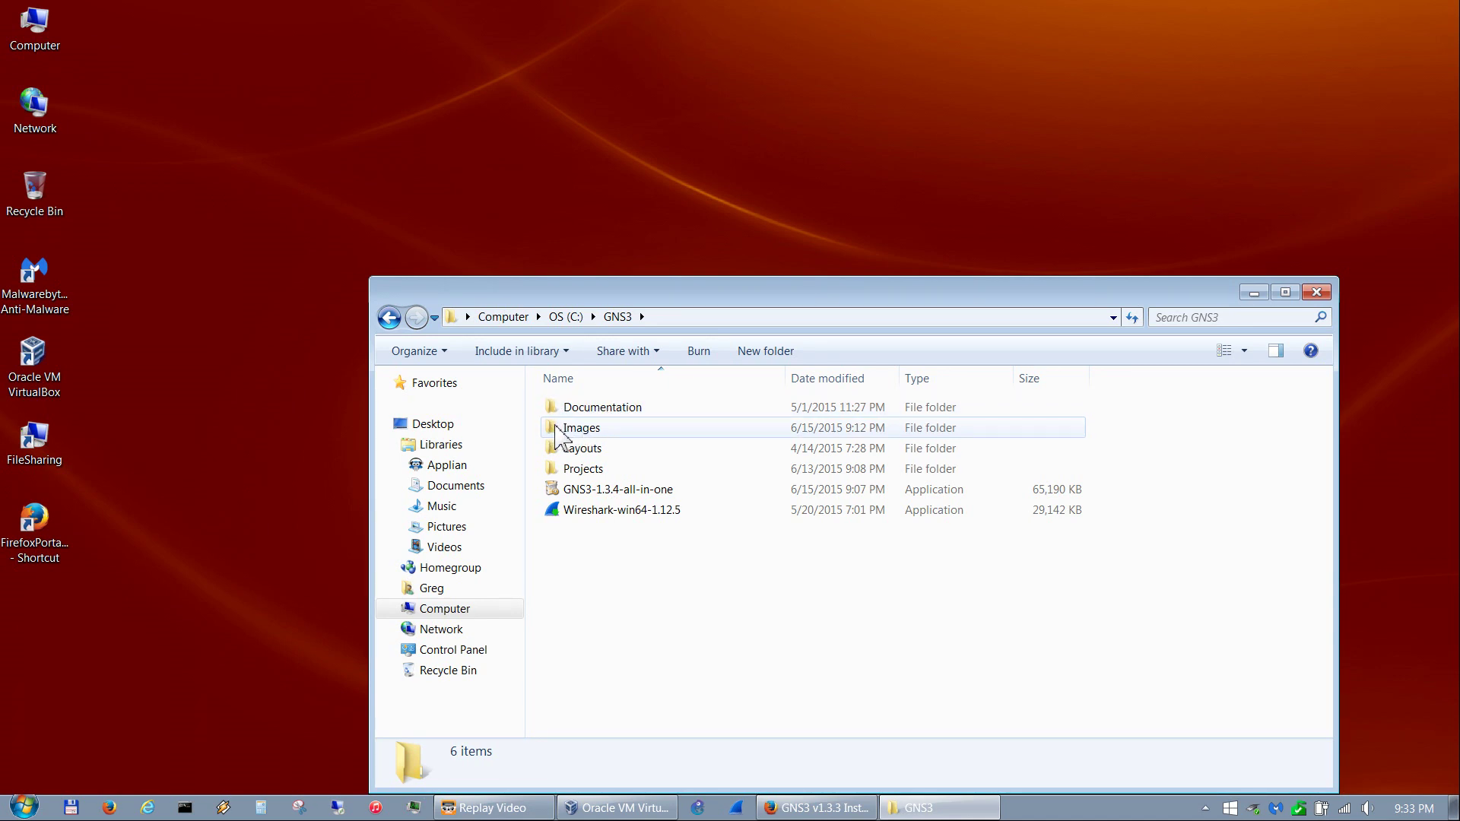
double_click(559, 434)
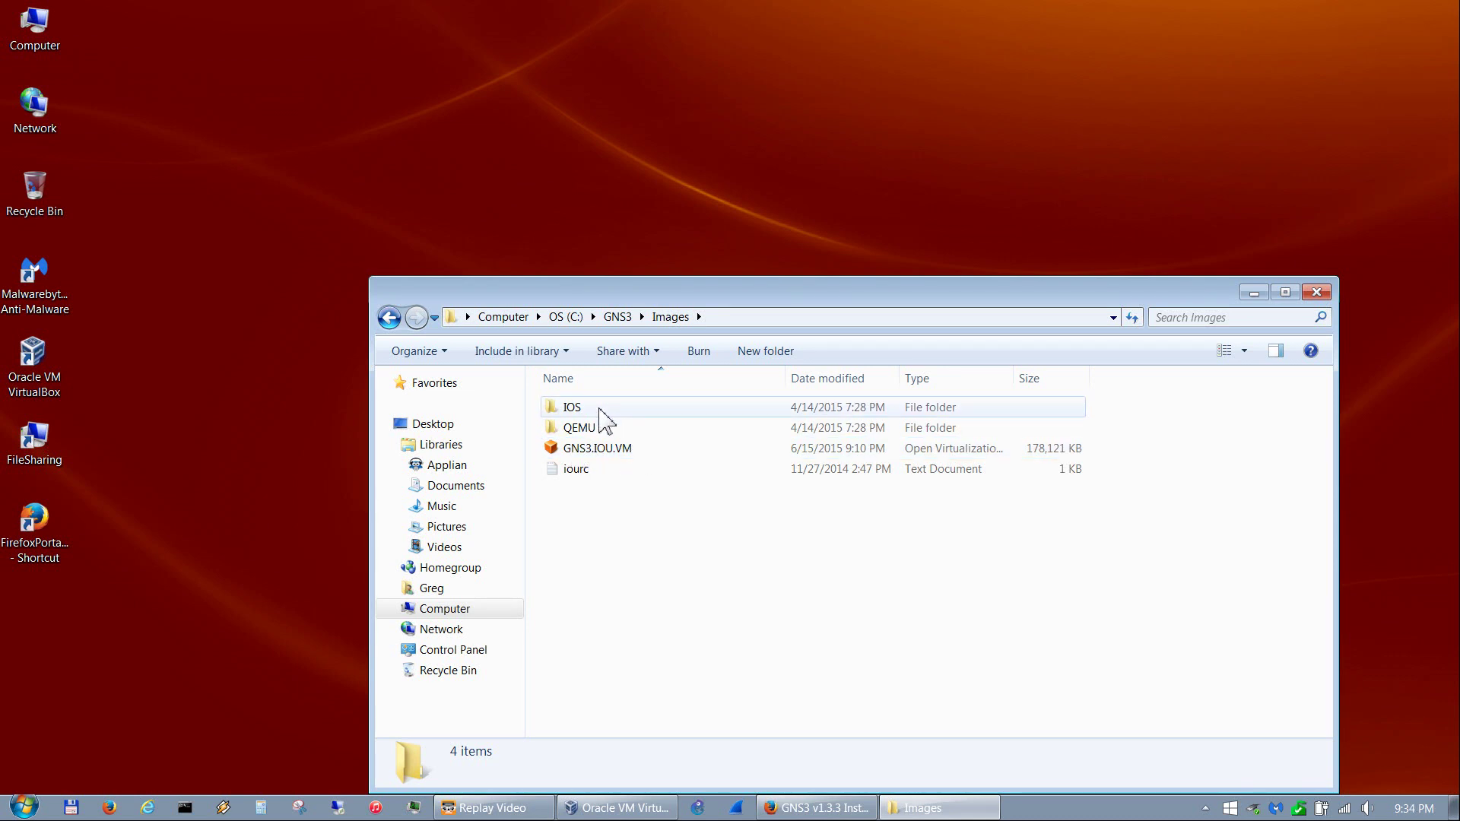
double_click(600, 410)
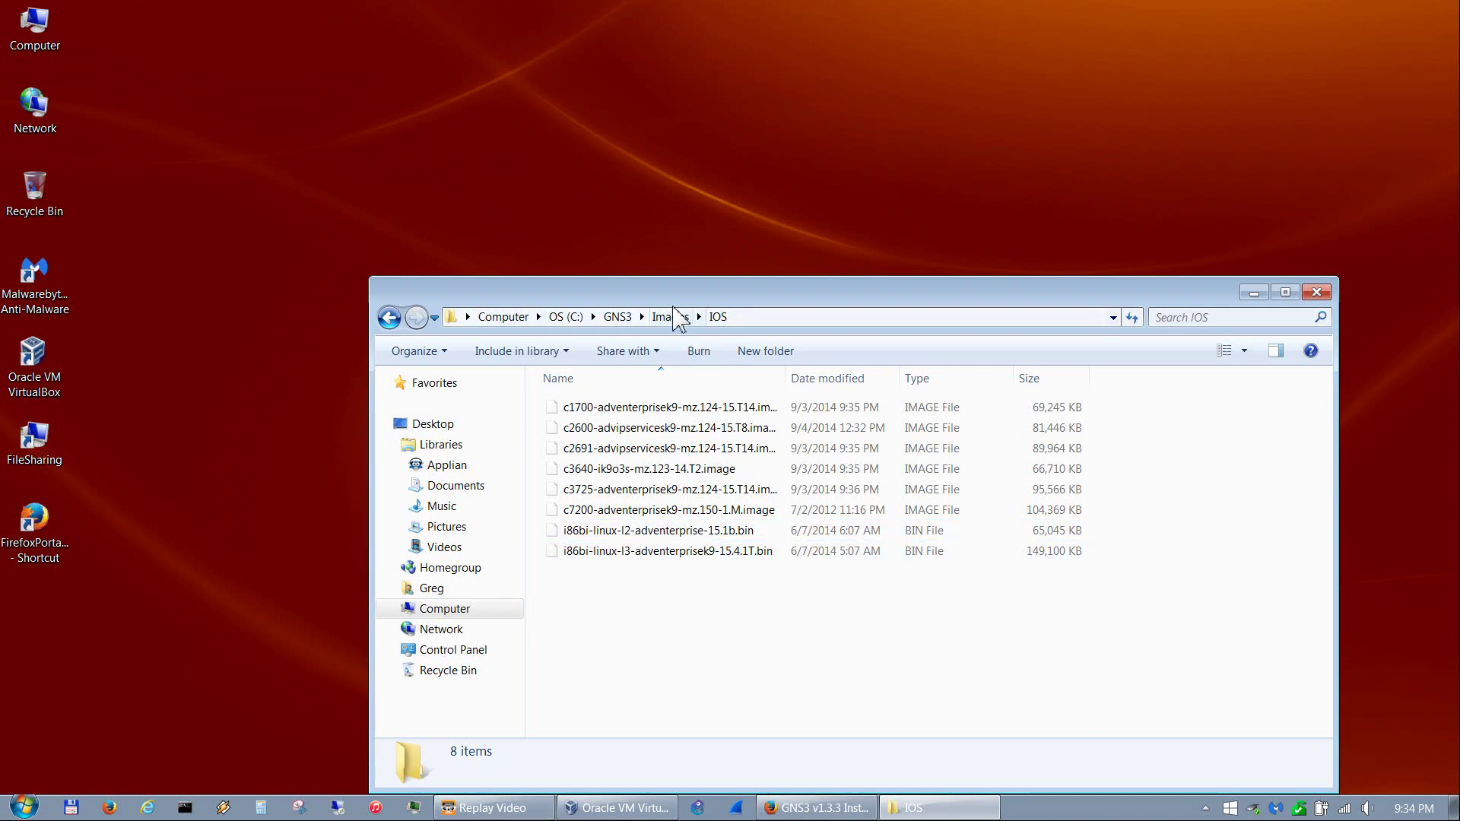
left_click(670, 317)
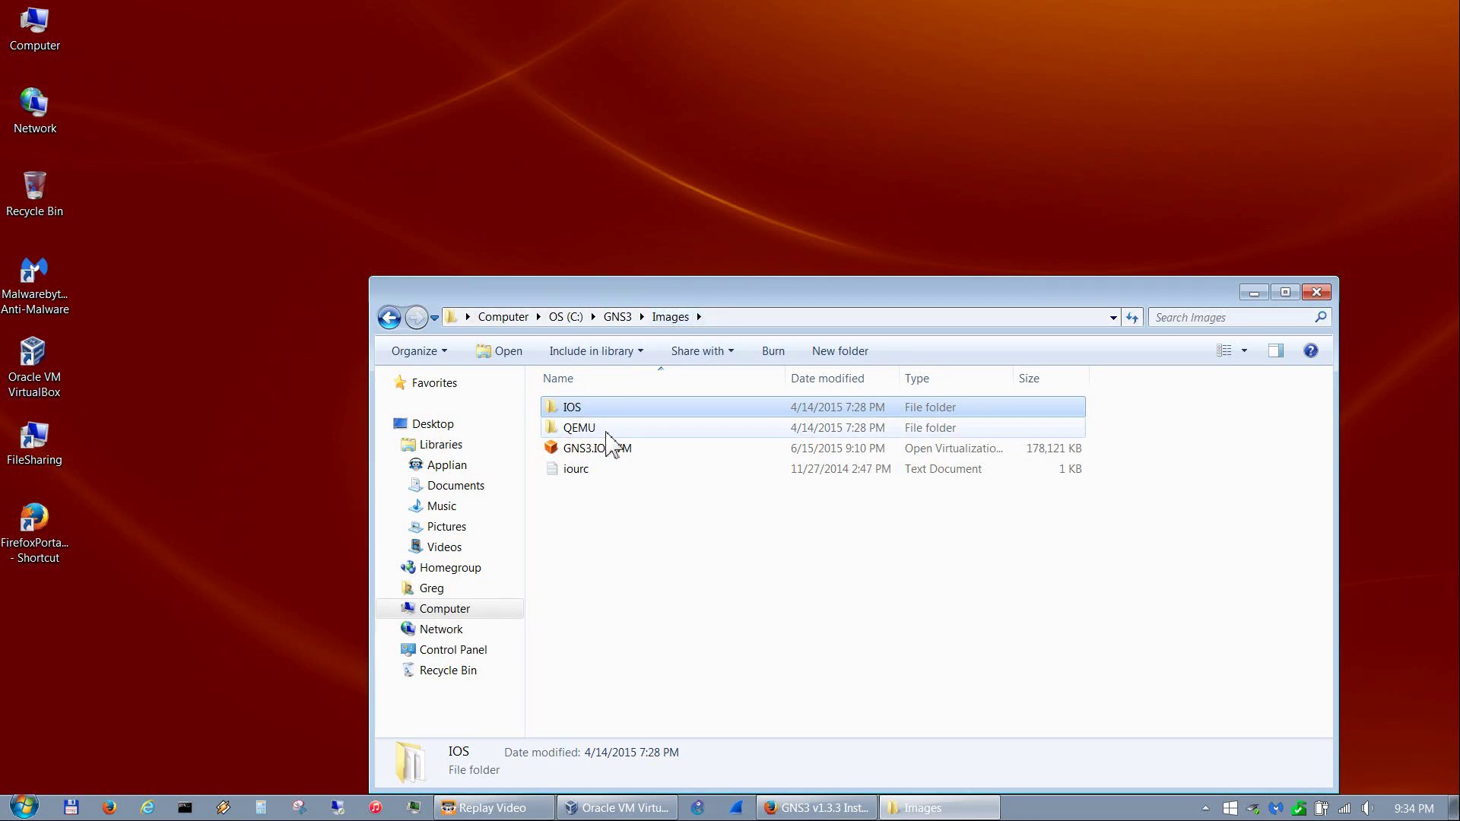
Step: Examine the ASA files in the QEMU folder and review the IOS folder's images once more
double_click(598, 430)
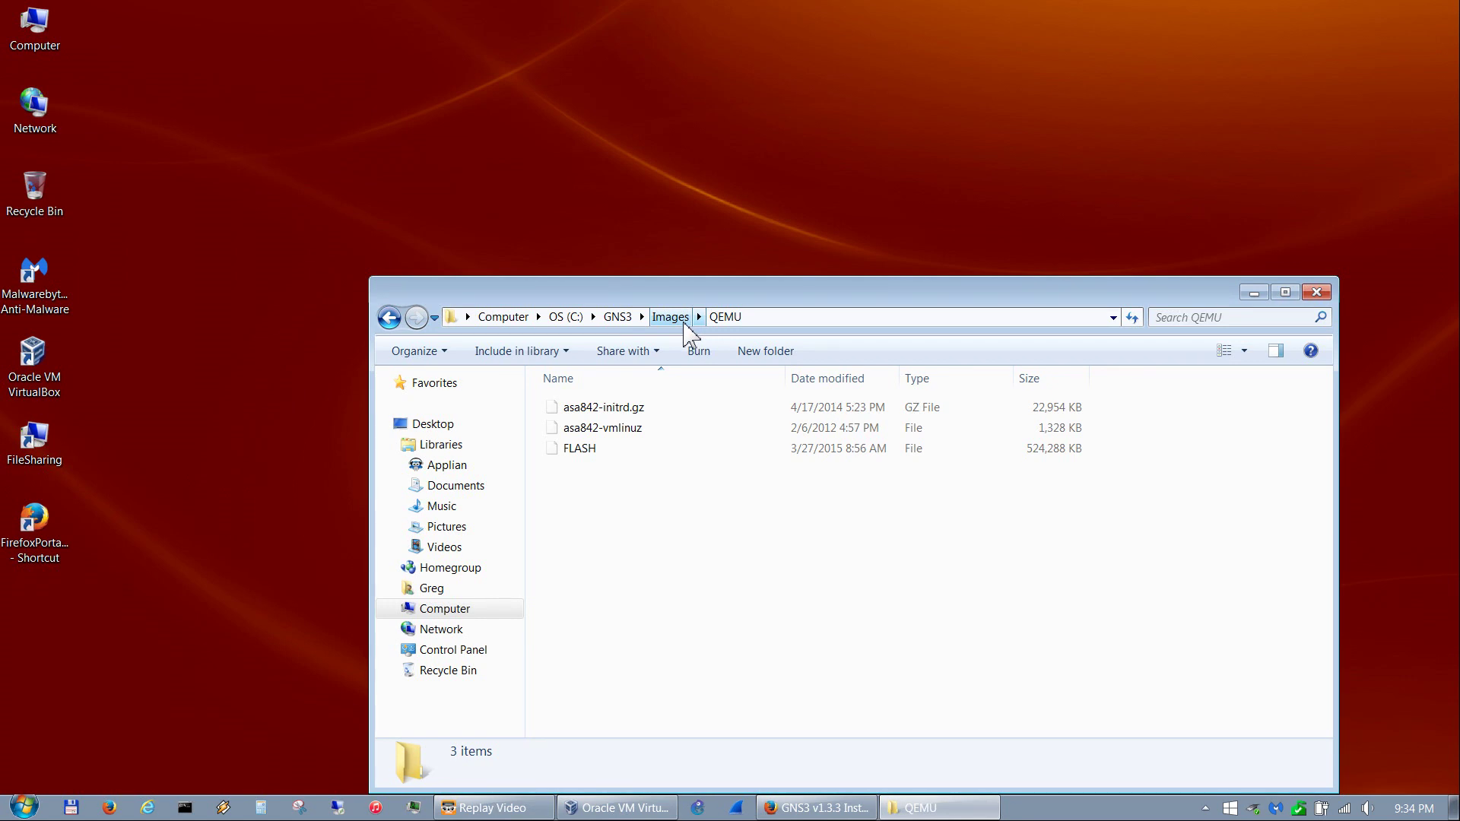
left_click(670, 317)
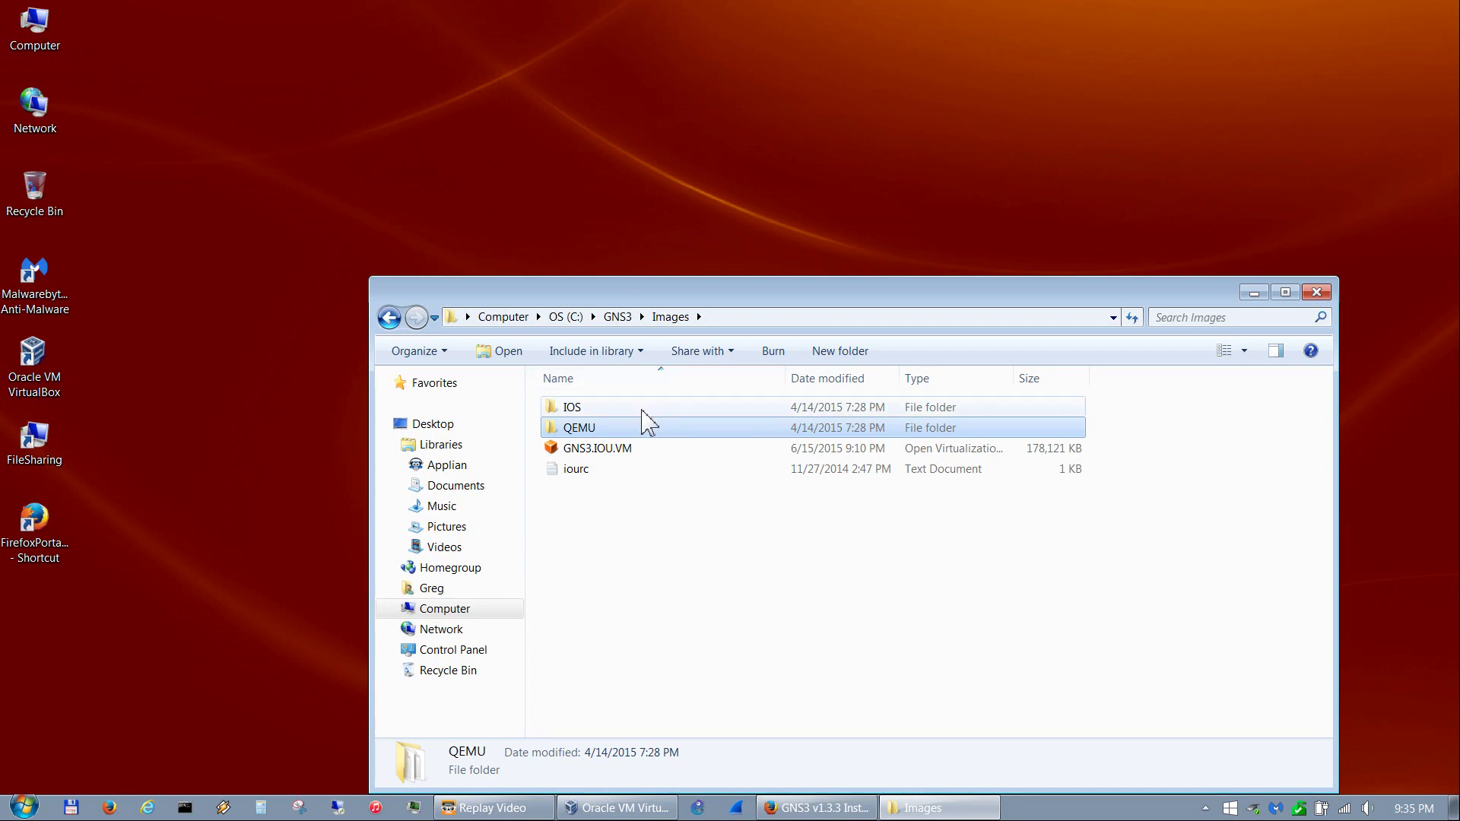
double_click(642, 411)
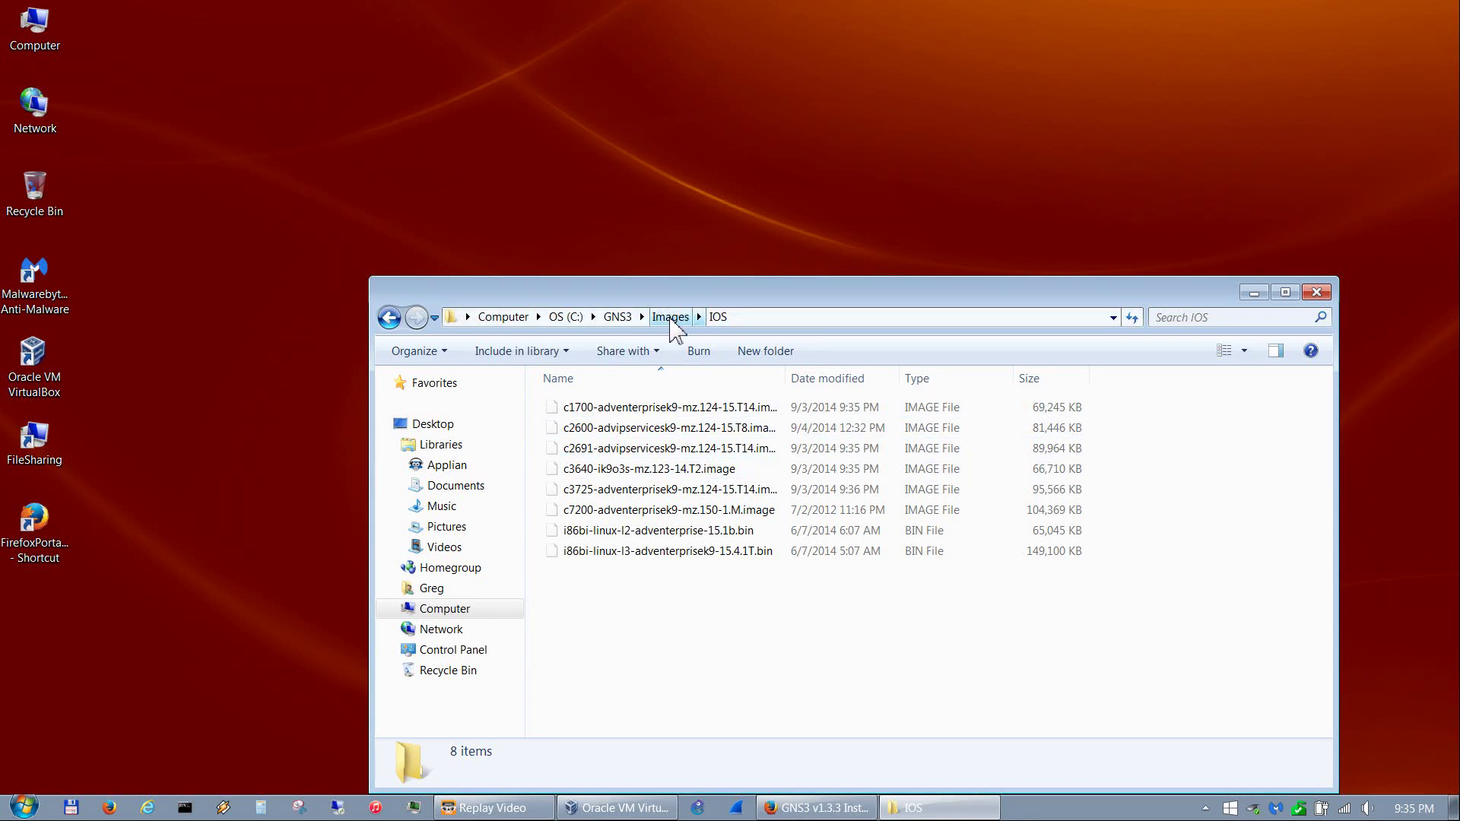
left_click(671, 318)
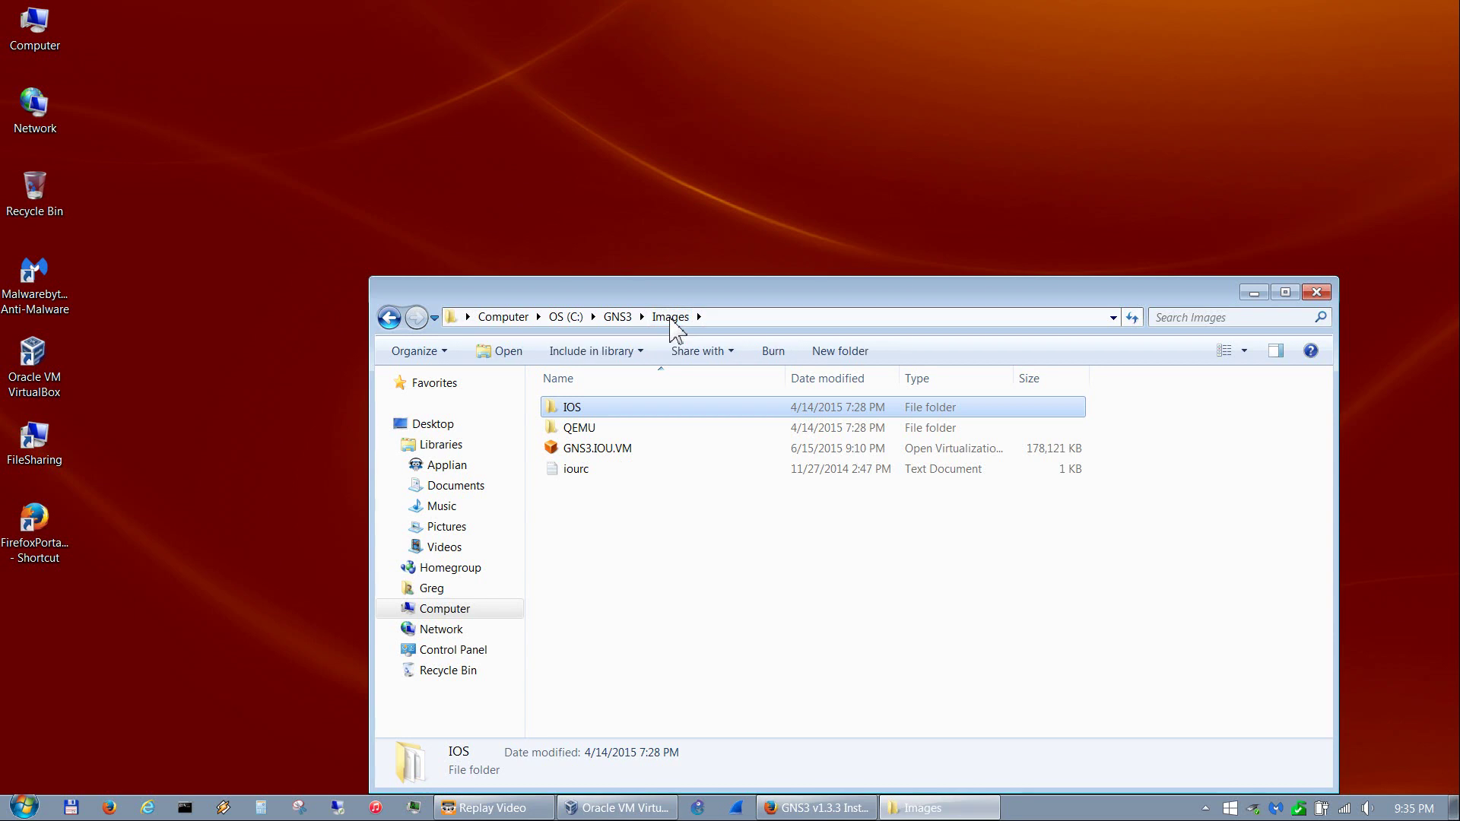
Step: Examine the contents of the Projects folder in C:\GNS3 and return to the GNS3 folder
left_click(616, 317)
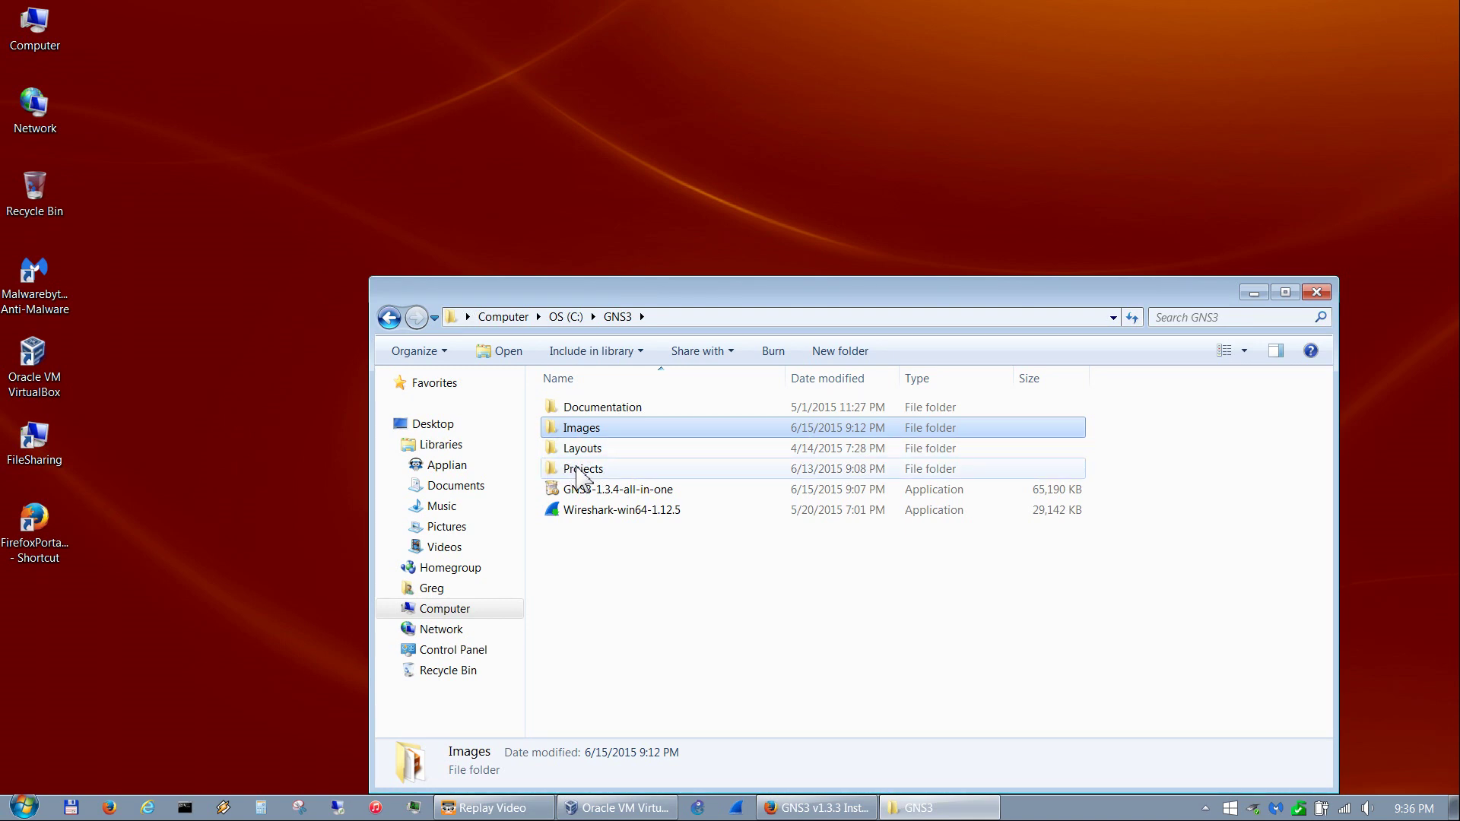
left_click(578, 469)
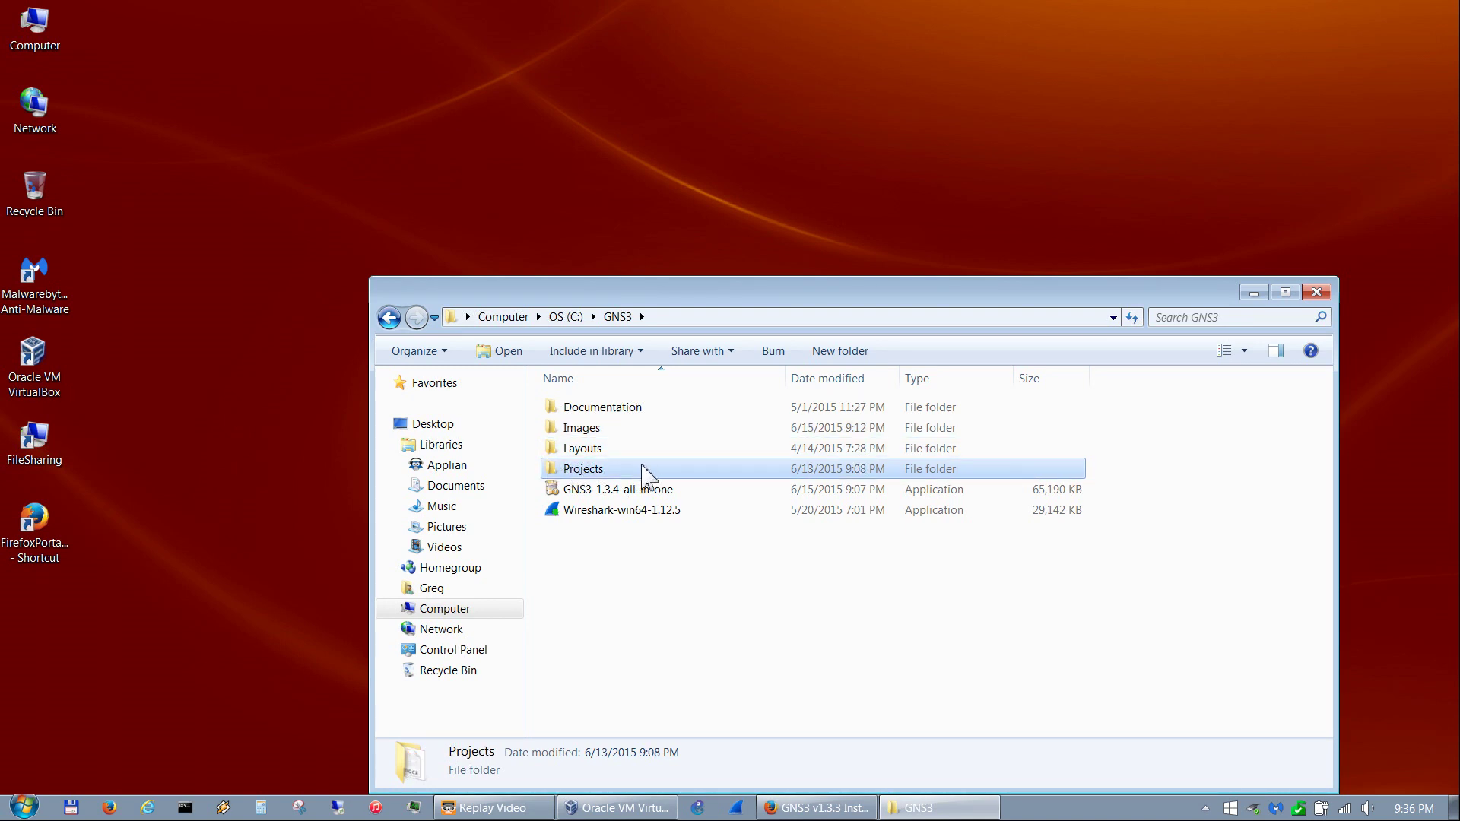
double_click(643, 471)
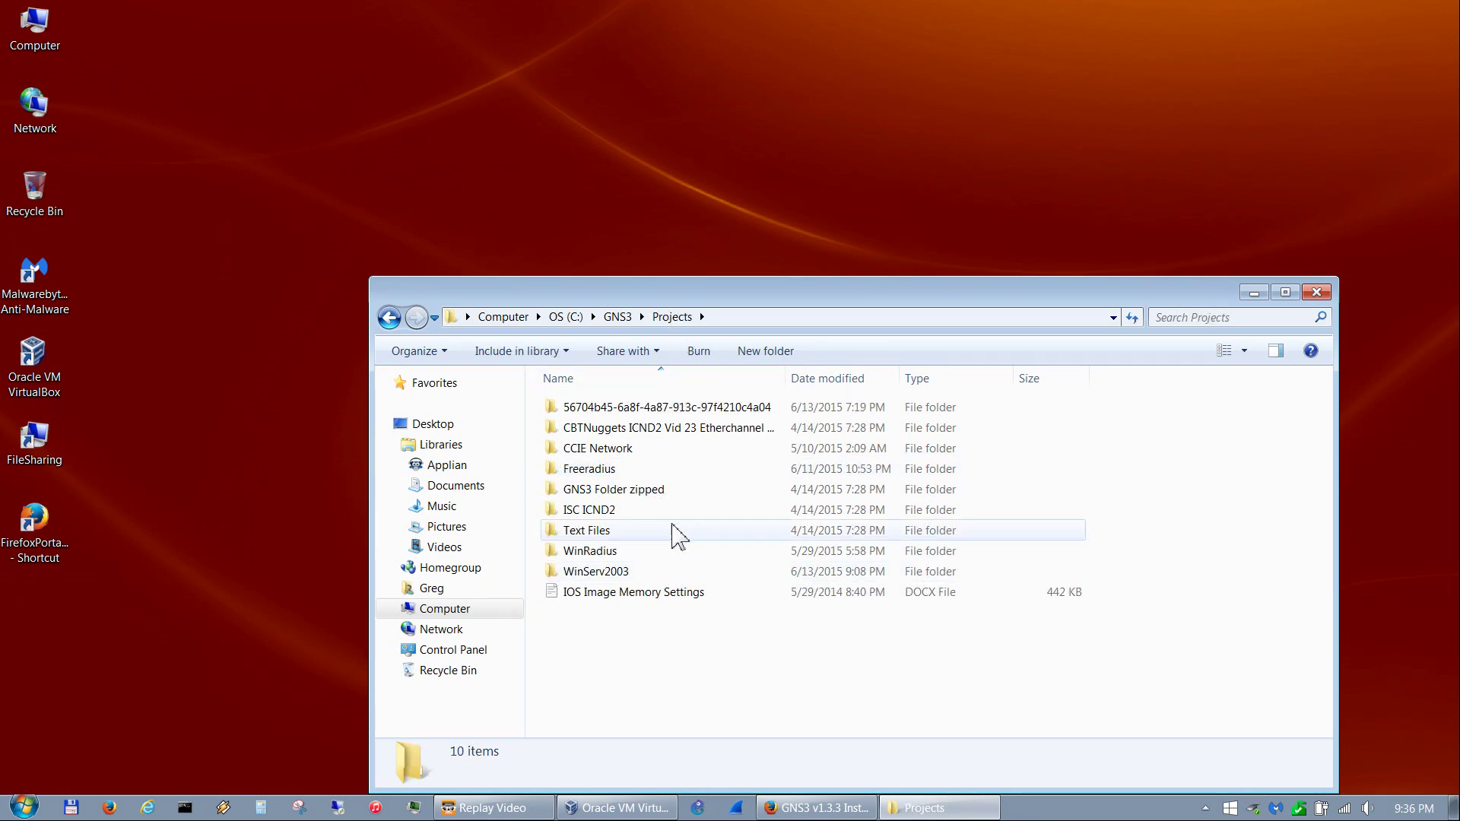
left_click(617, 317)
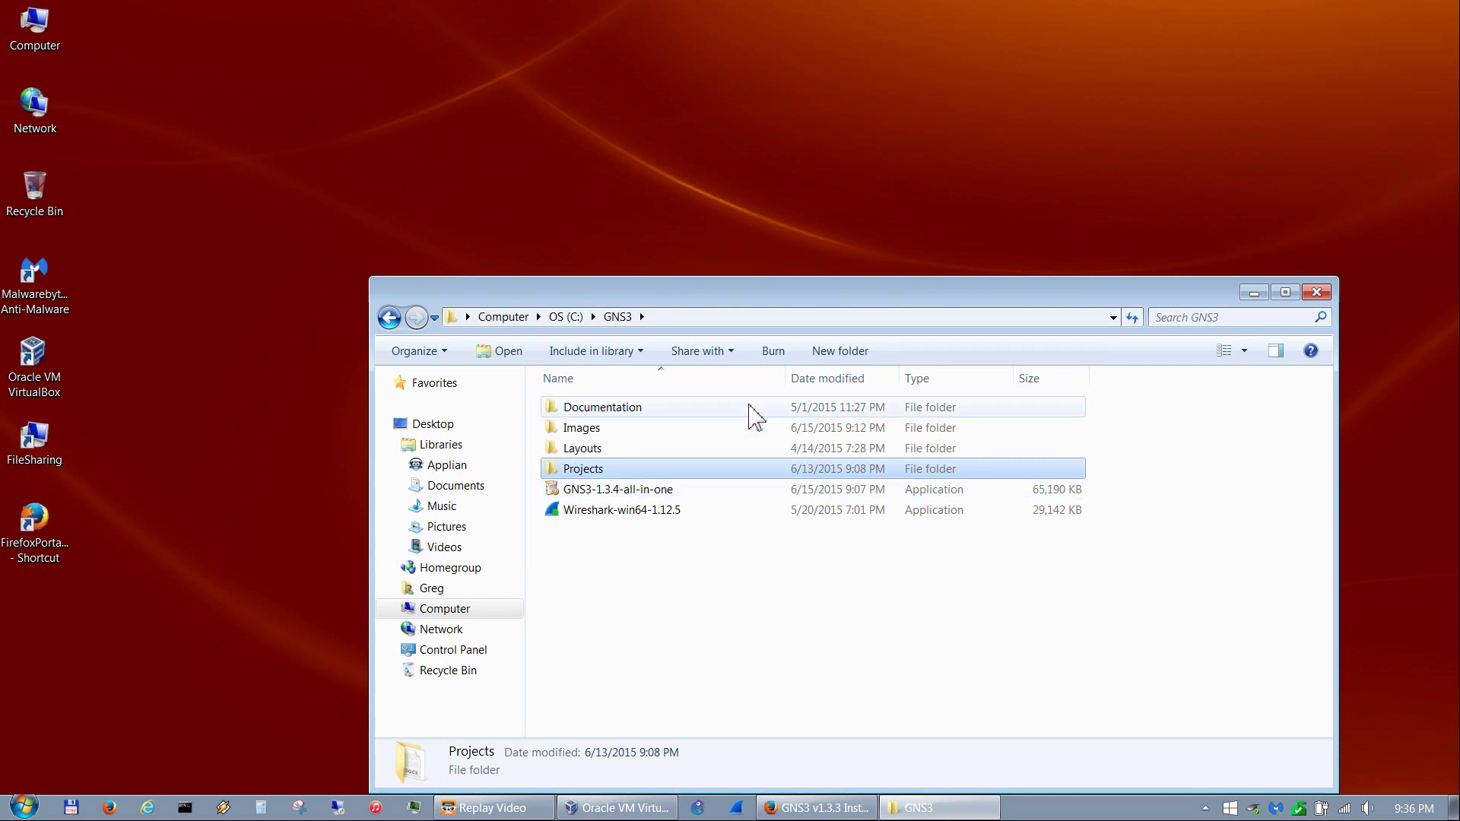
Step: Run the GNS3-1.3.4-all-in-one installer, accepting its license agreement and the GNS3 Start Menu folder
left_click(632, 493)
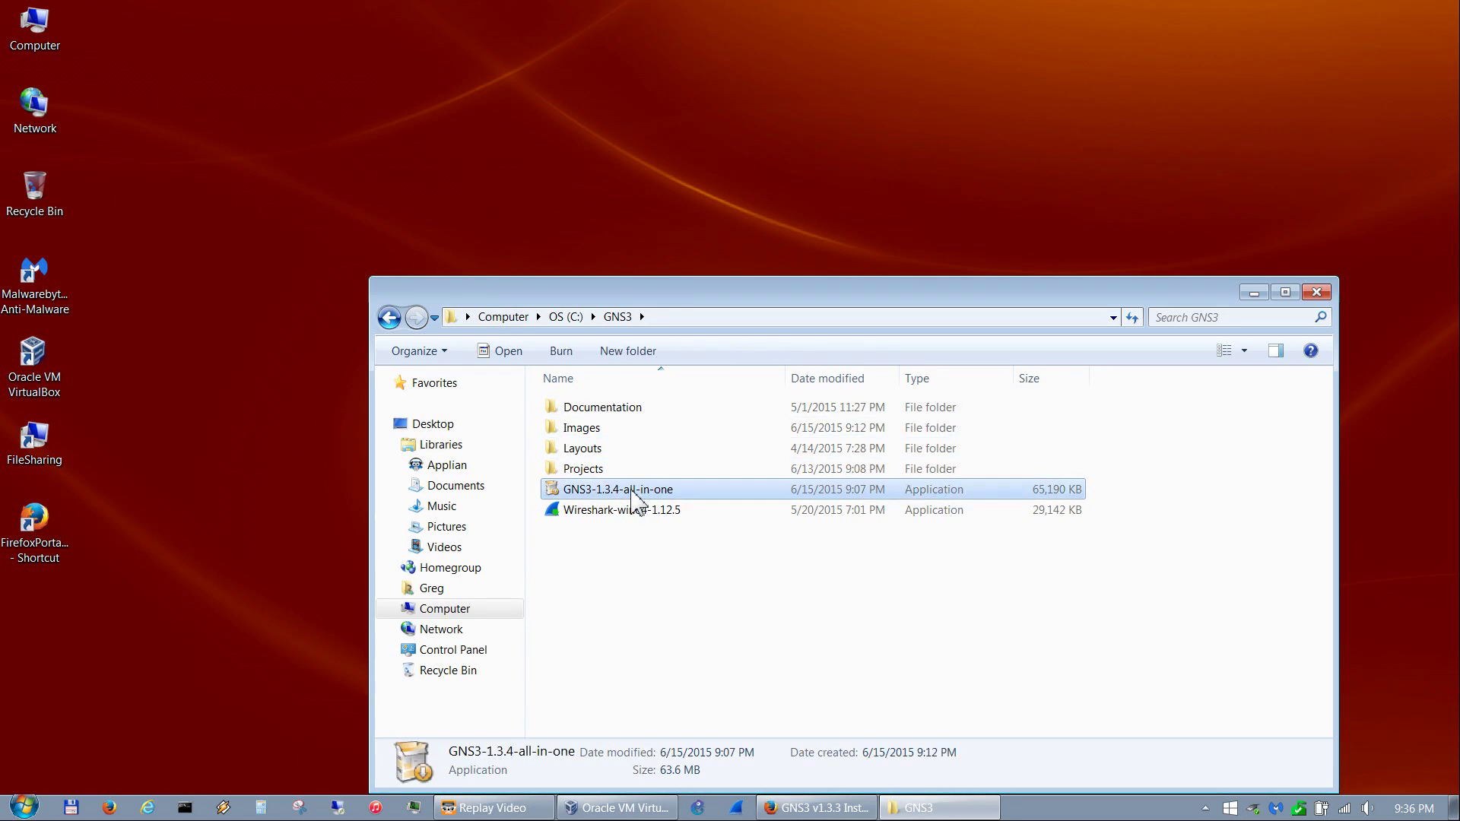
double_click(631, 494)
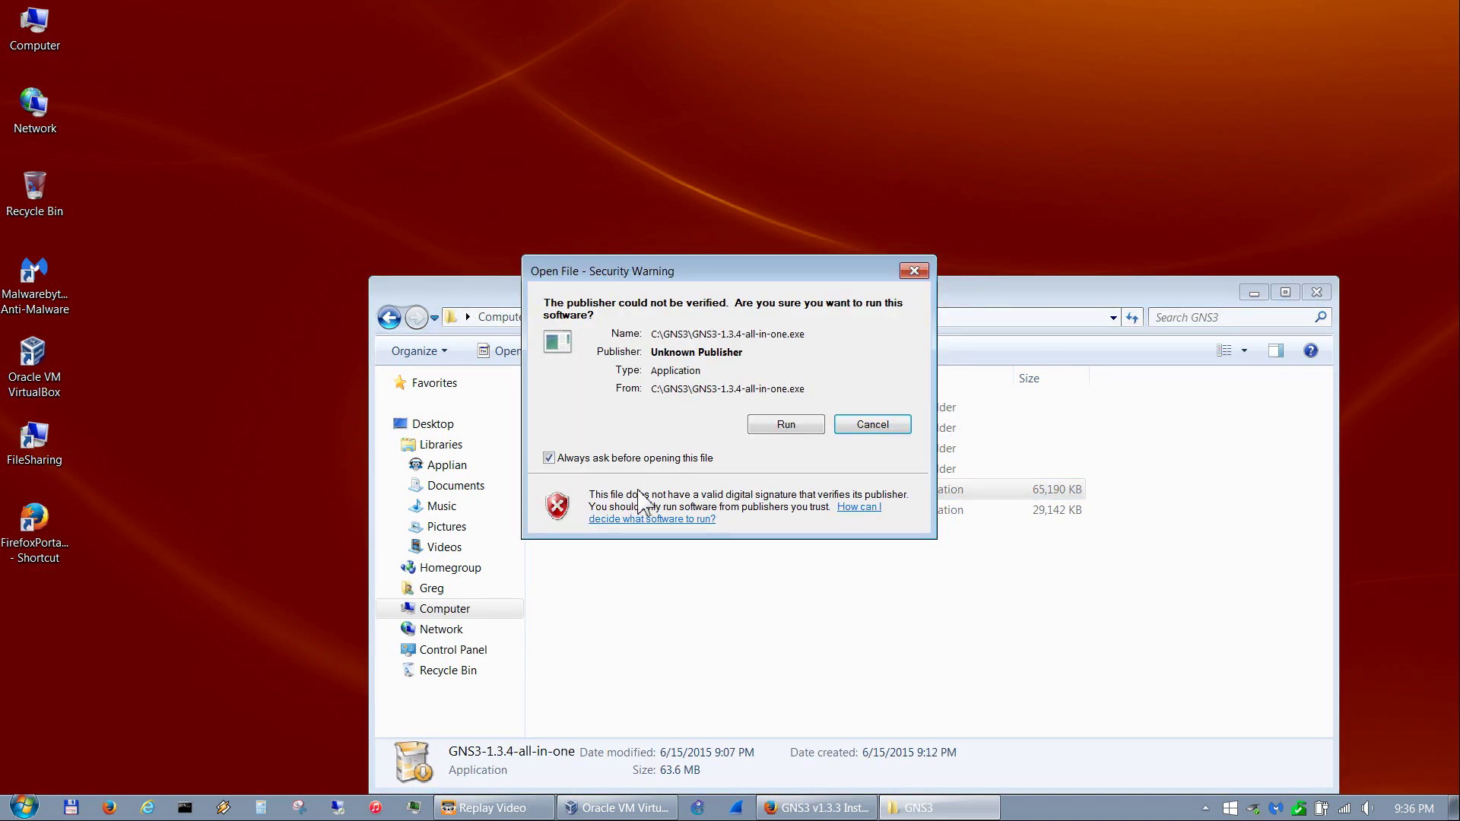
left_click(784, 424)
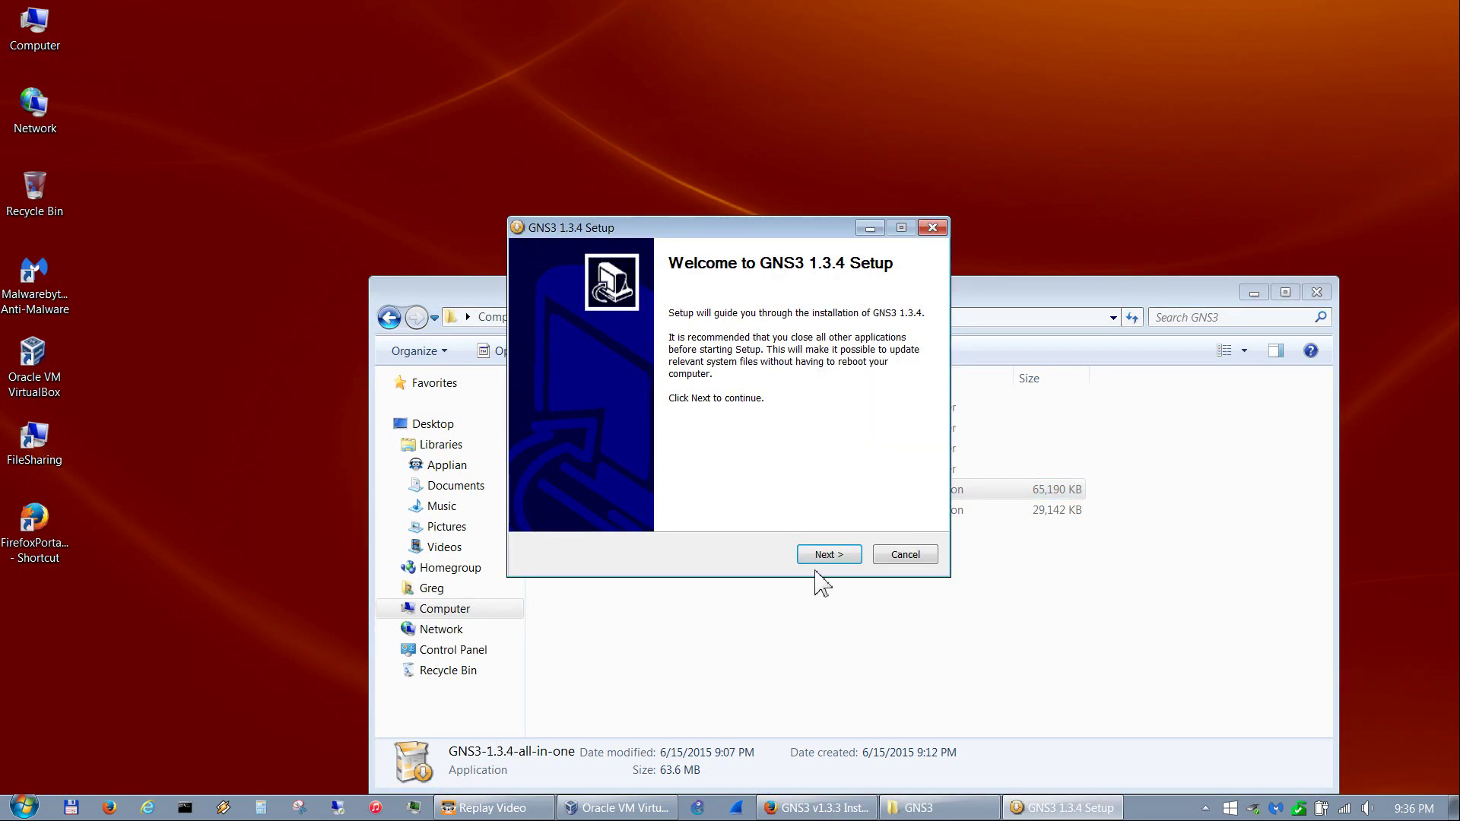
left_click(833, 555)
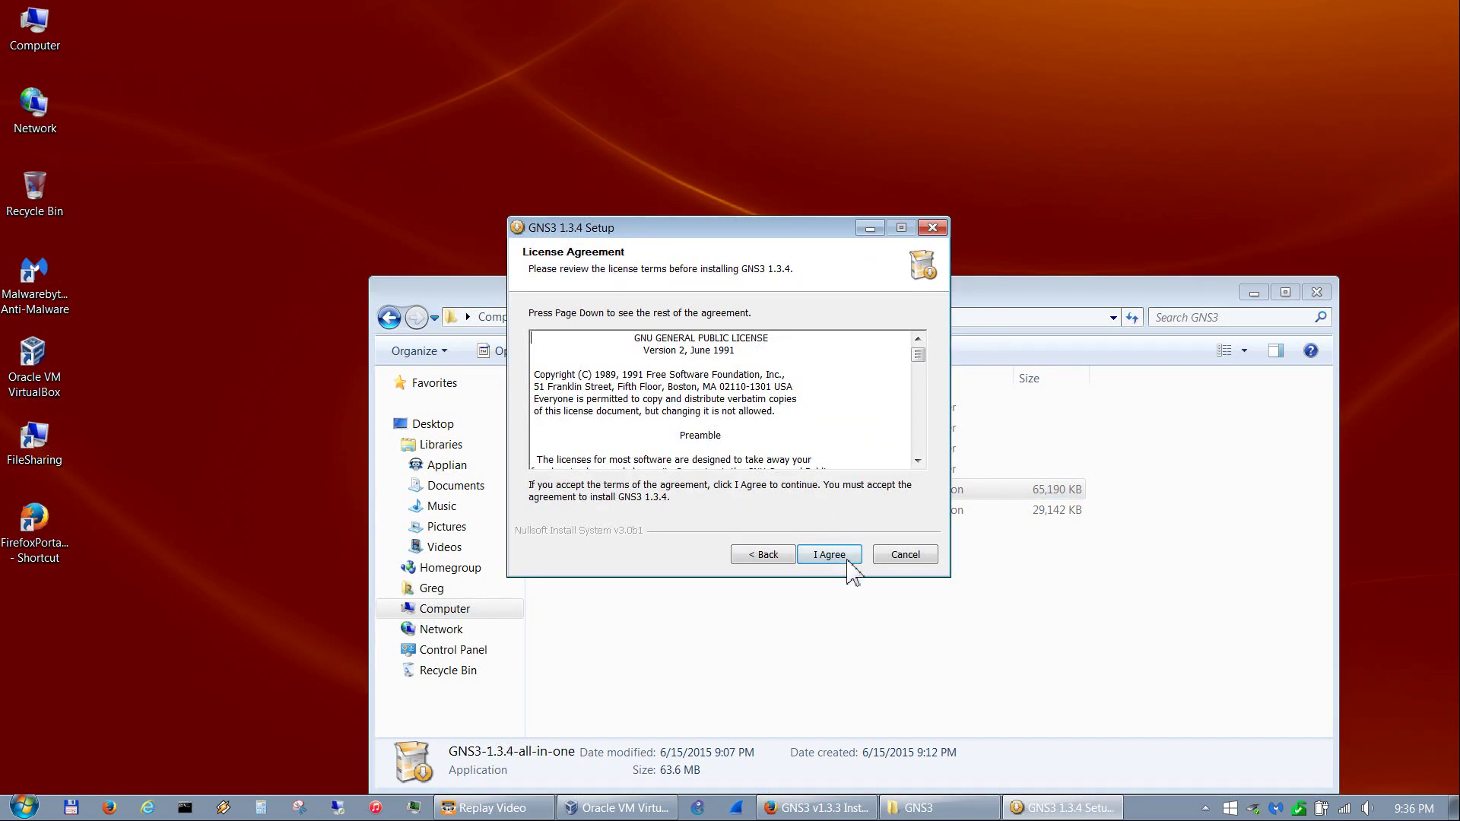
left_click(837, 556)
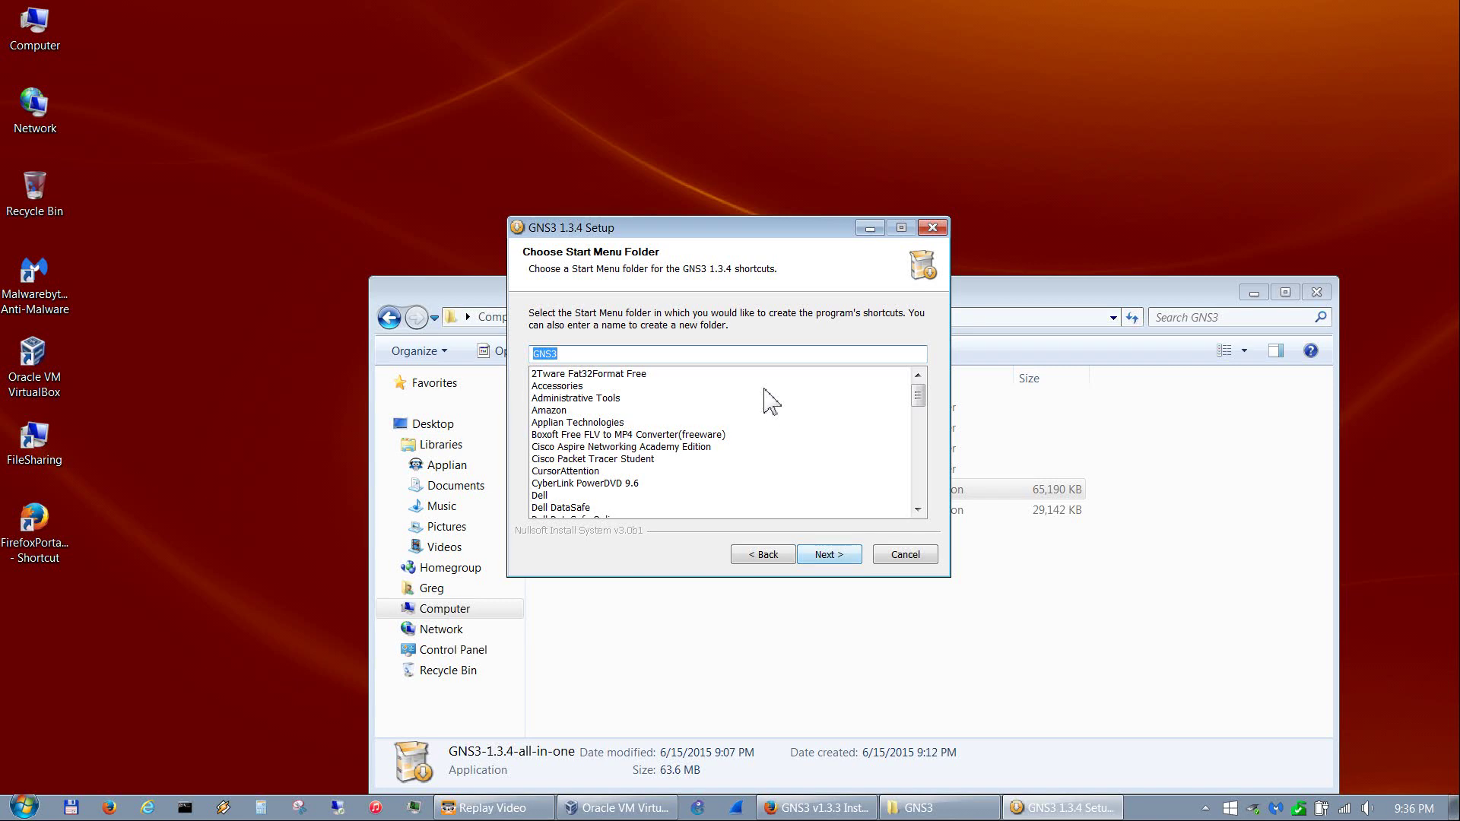
left_click(834, 557)
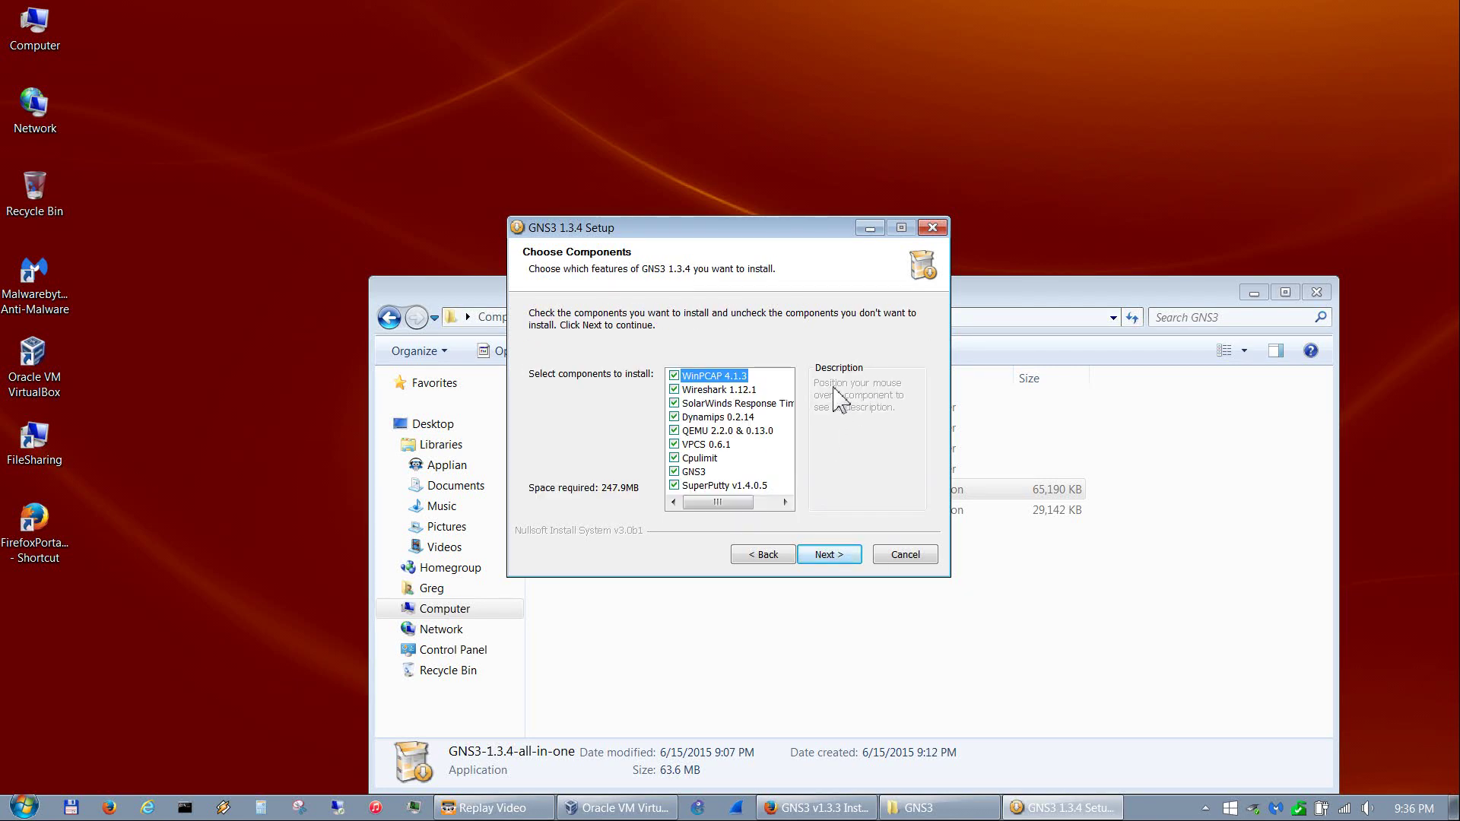
Step: Exclude WinPCAP 4.1.3, Wireshark 1.12.1 and SolarWinds Response Time Viewer from the components to install
left_click(674, 376)
left_click(674, 390)
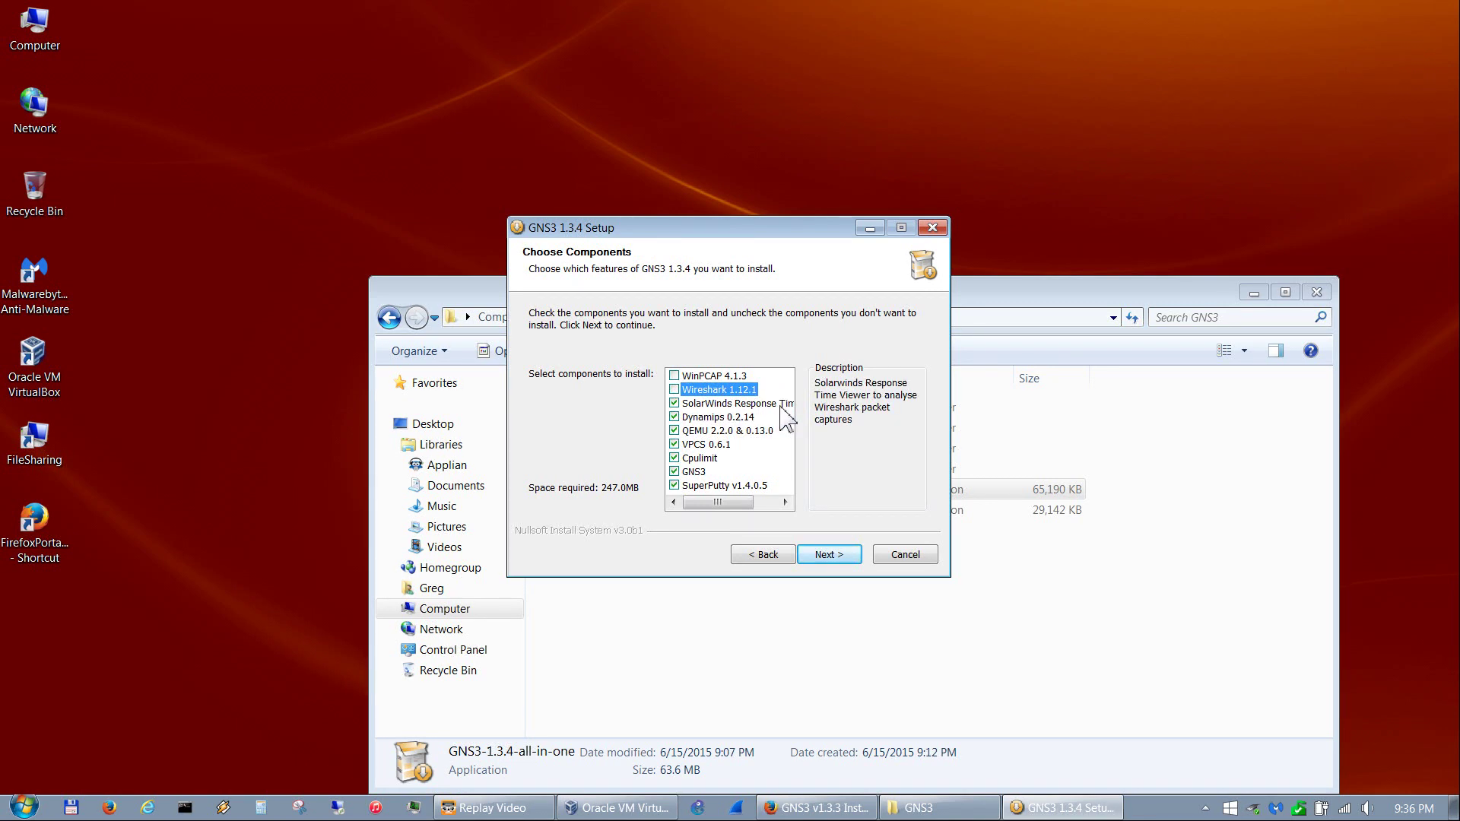
left_click(674, 403)
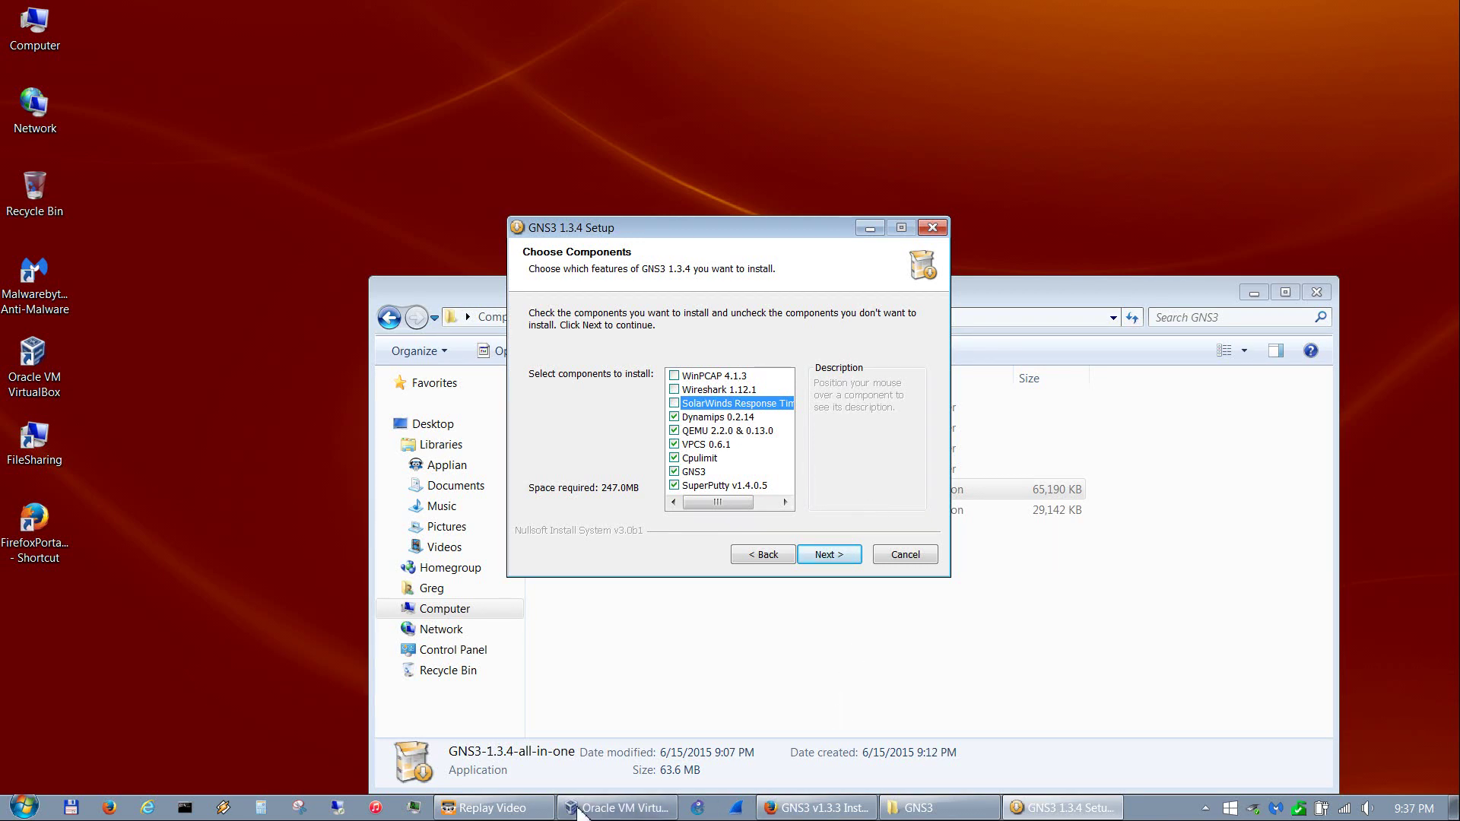
Step: Switch to Firefox to view the GNS3 v1.3.3 installation video page, and minimize the browser
left_click(821, 809)
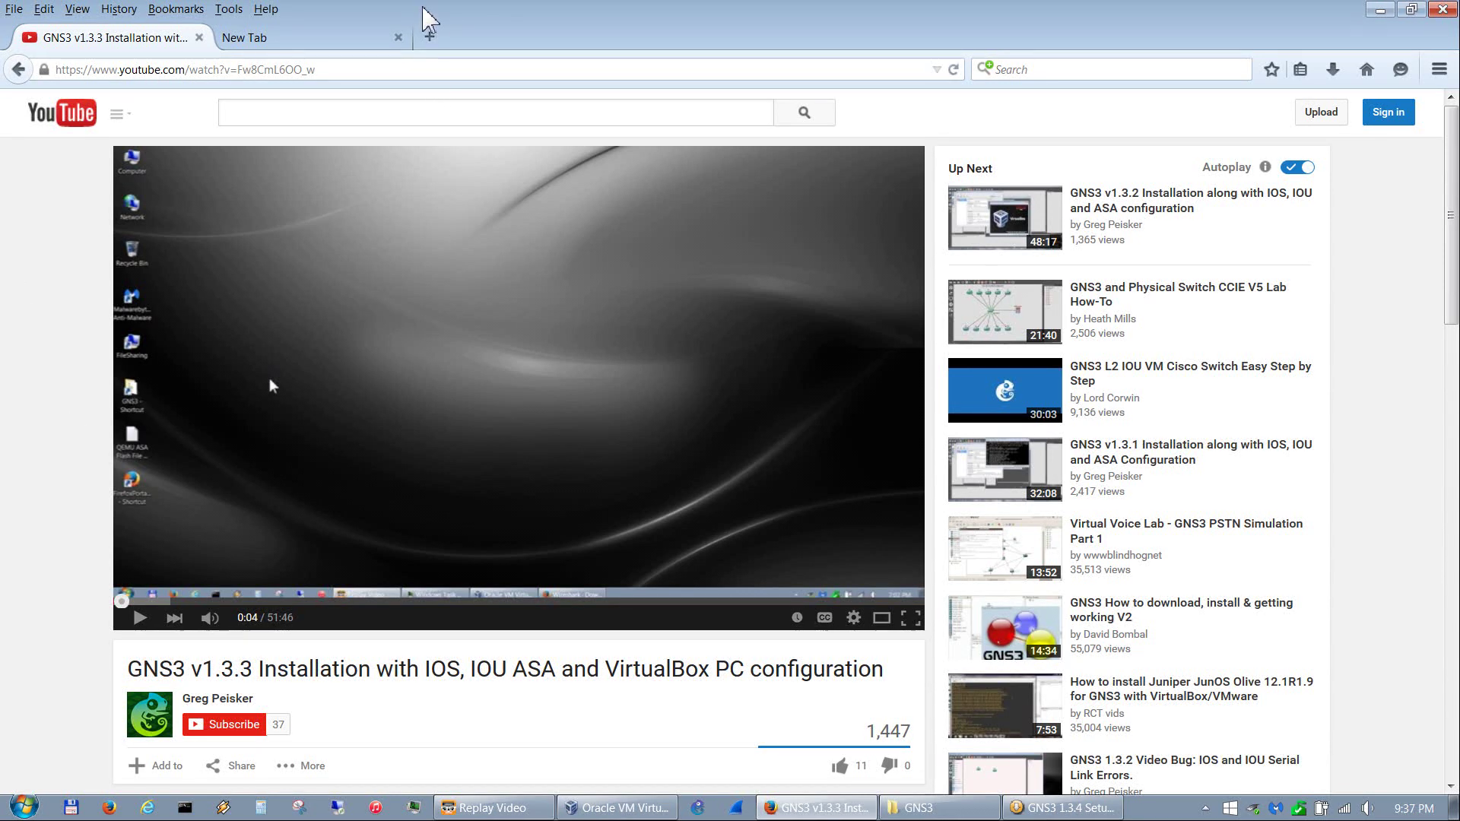
left_click(1380, 9)
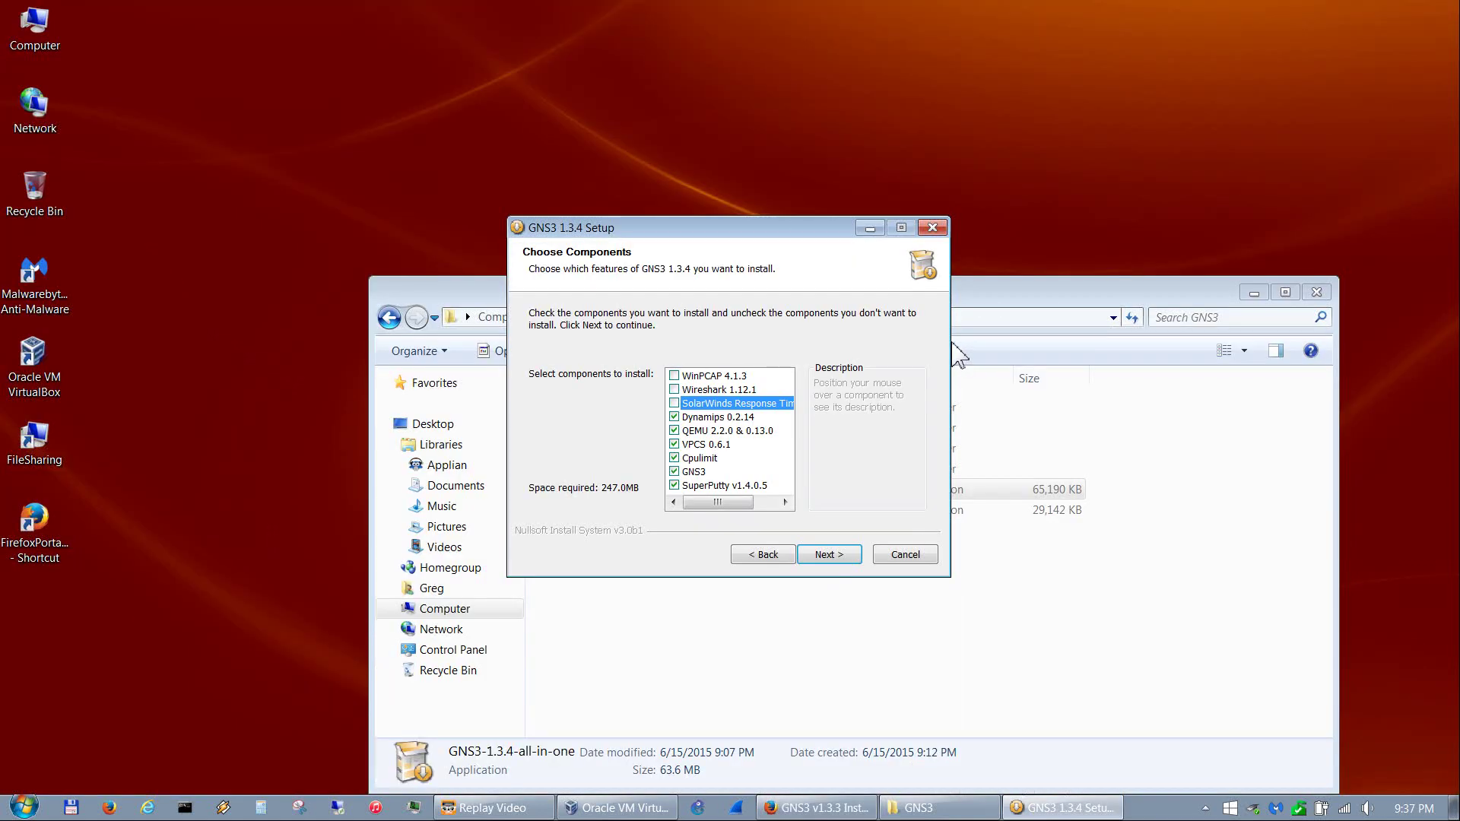
Step: Install GNS3 into C:\Program Files\GNS3 and choose No for the free Solarwinds Standard Toolset license
left_click(832, 557)
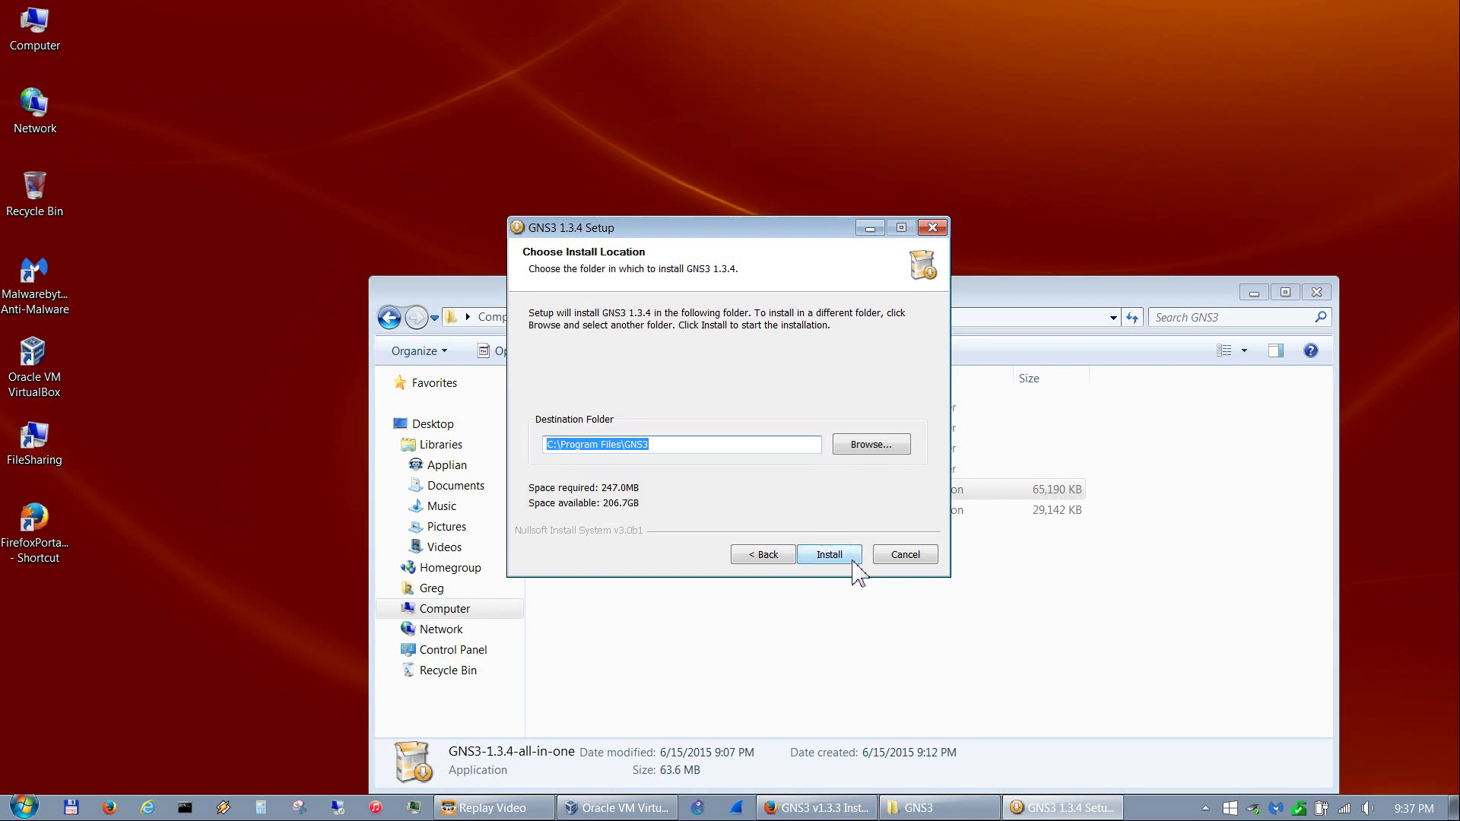
left_click(835, 555)
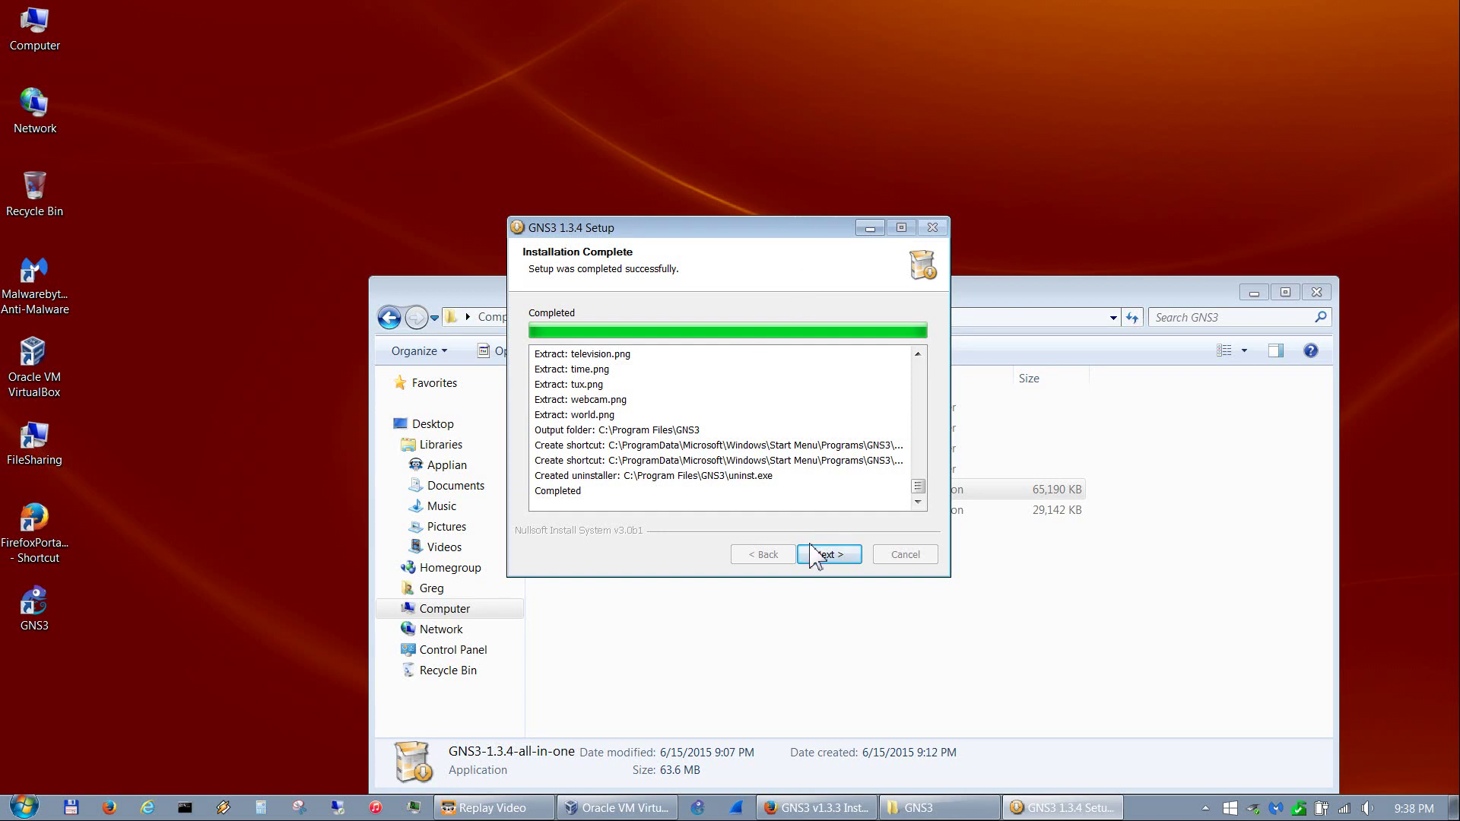
left_click(815, 557)
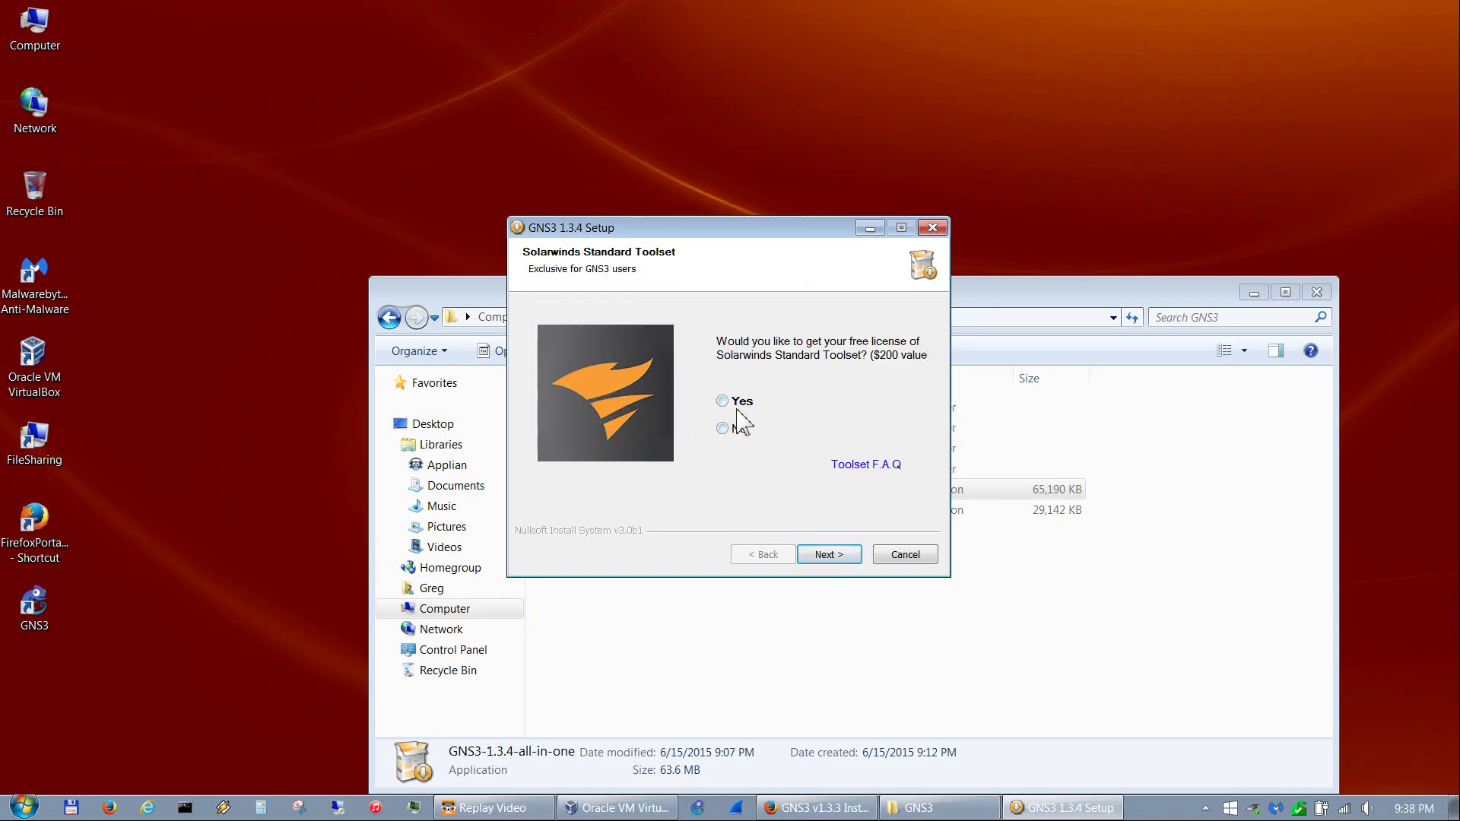
left_click(722, 429)
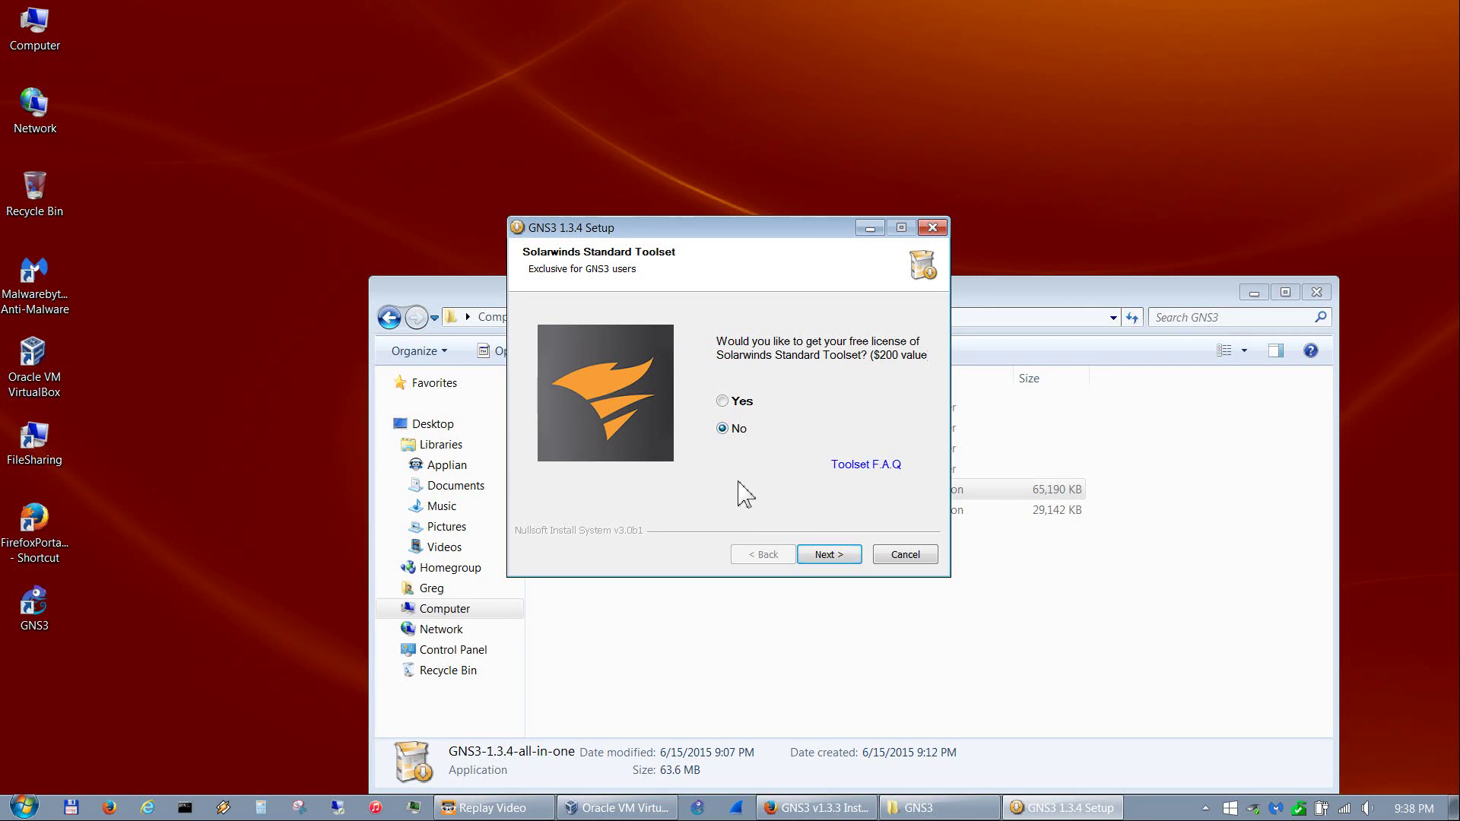
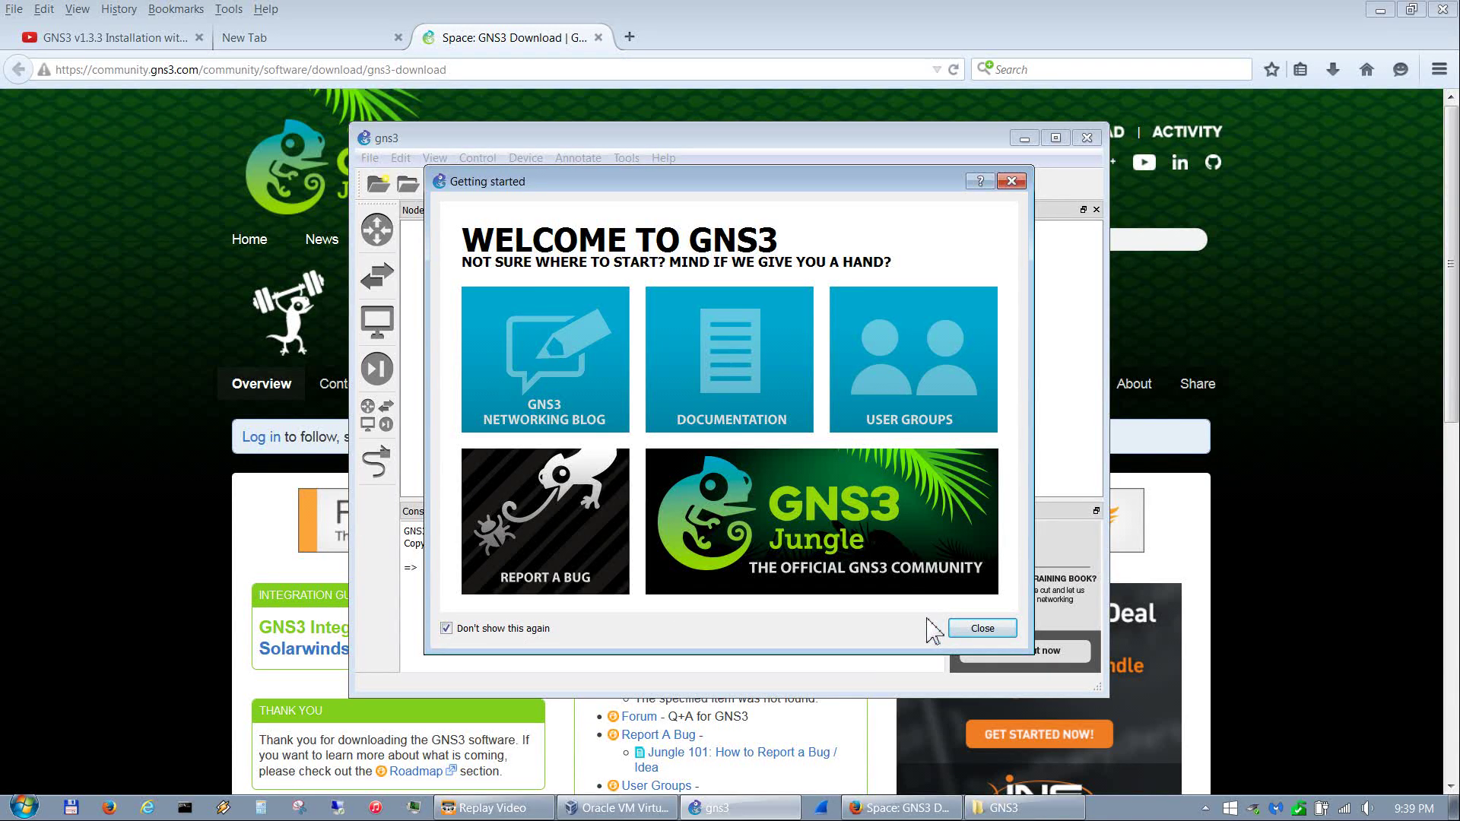
Step: In GNS3, dismiss the Getting started and New project dialogs without creating a project, and maximize the main window
left_click(983, 631)
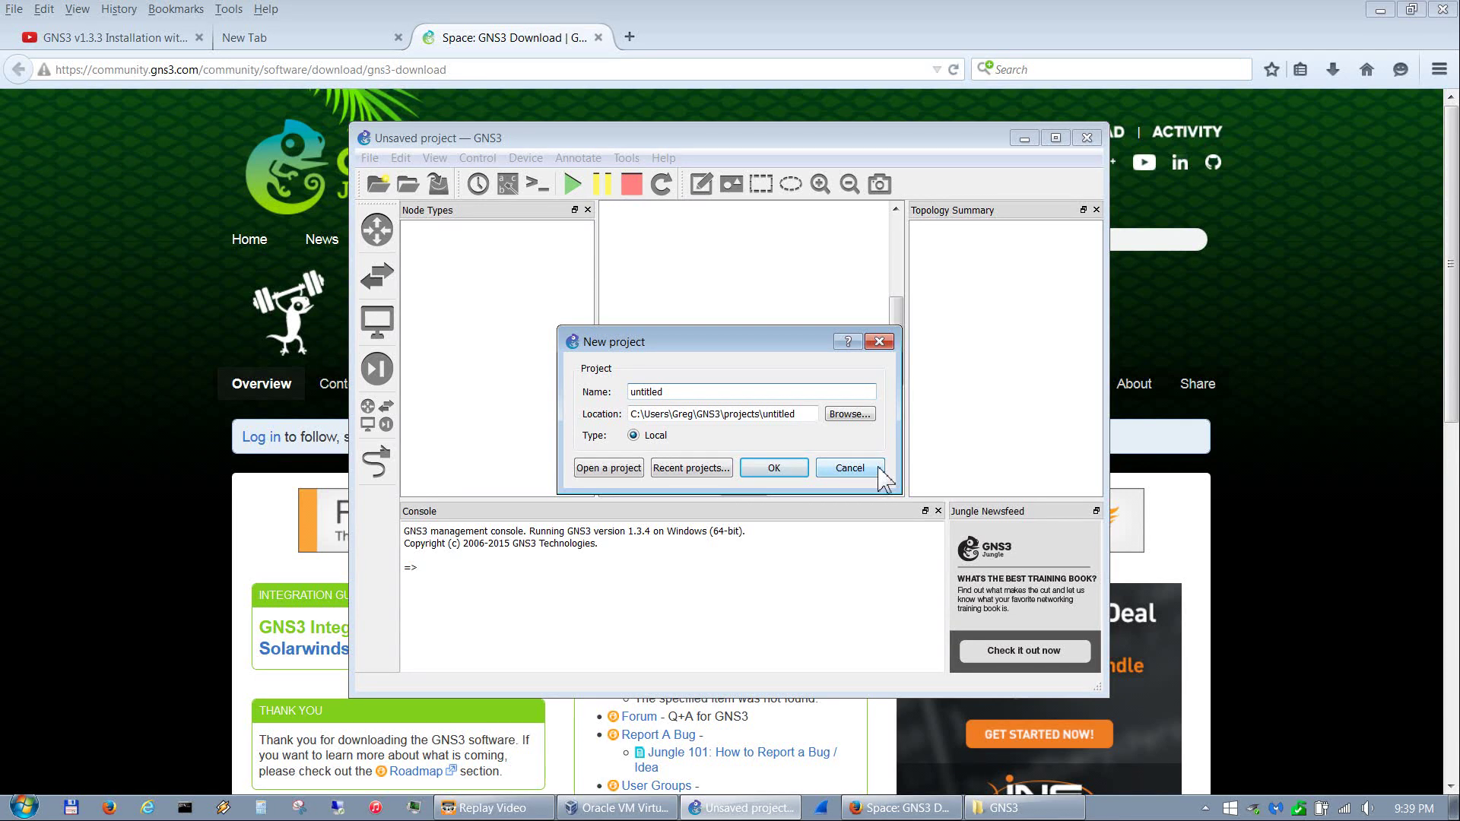
left_click(879, 469)
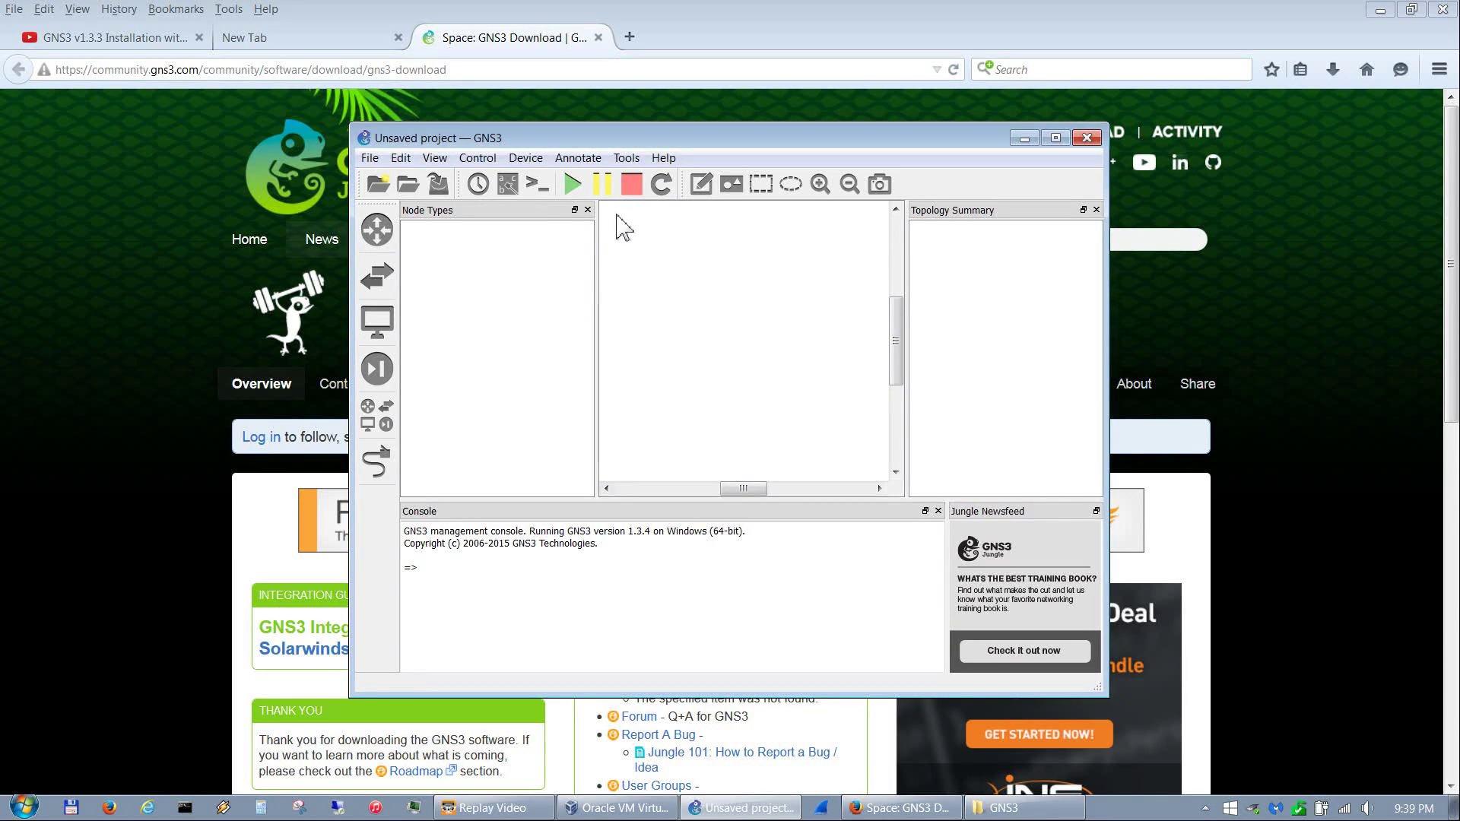
left_click(1056, 137)
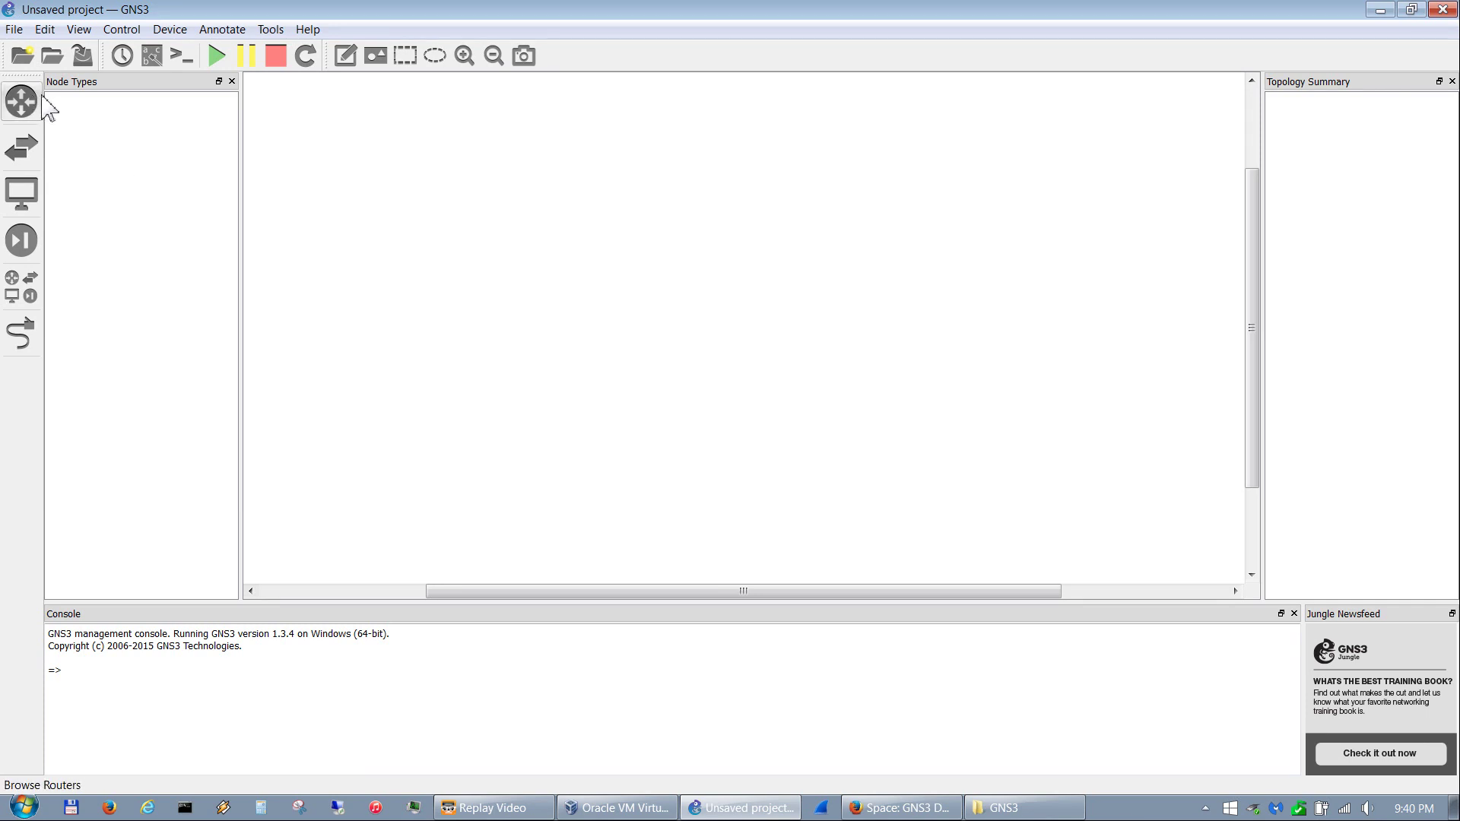
Step: Review the available routers, switches, end devices, security devices and full device list, and try the link tool on and off
left_click(16, 105)
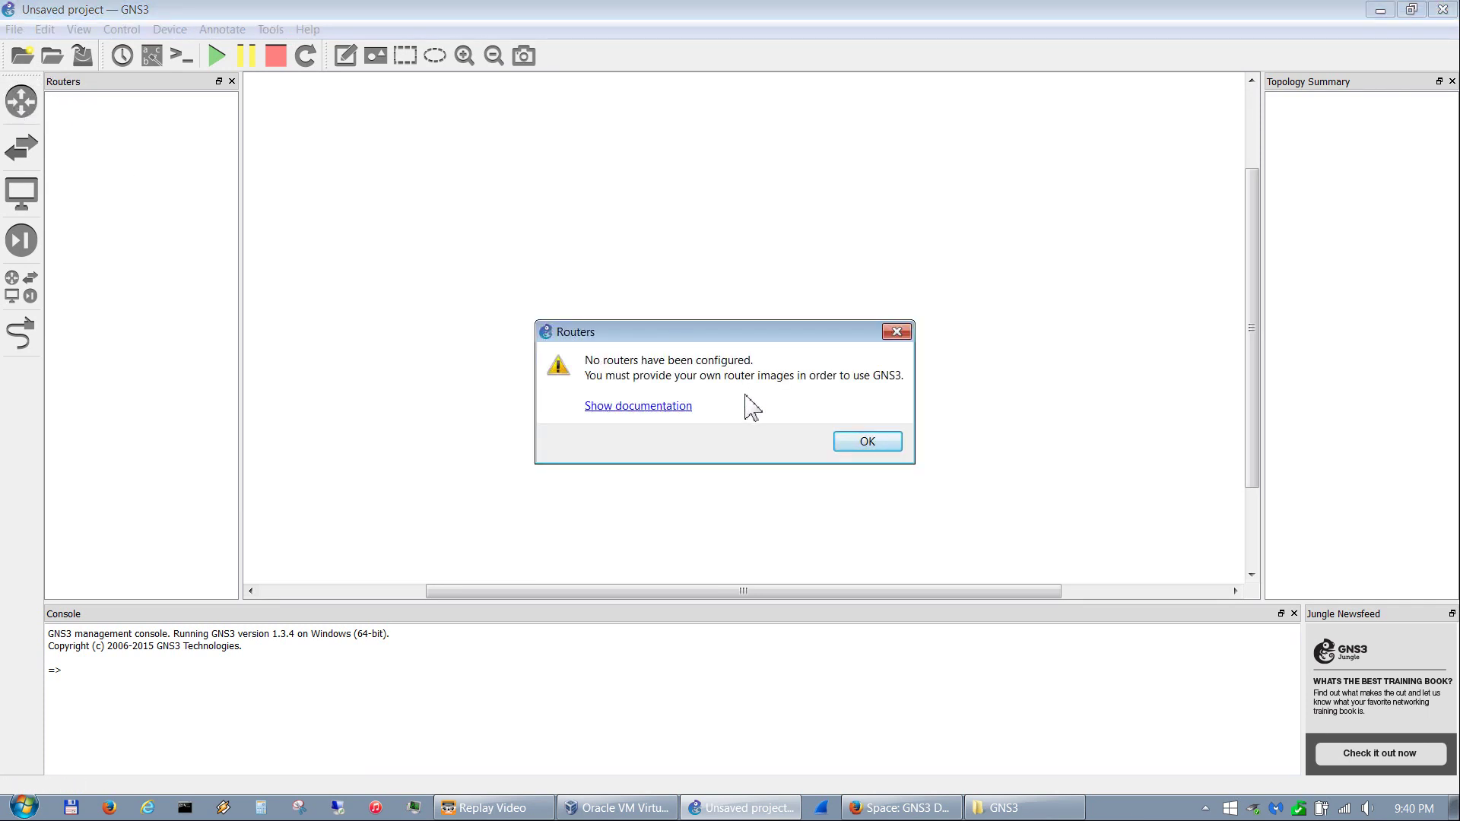
left_click(867, 442)
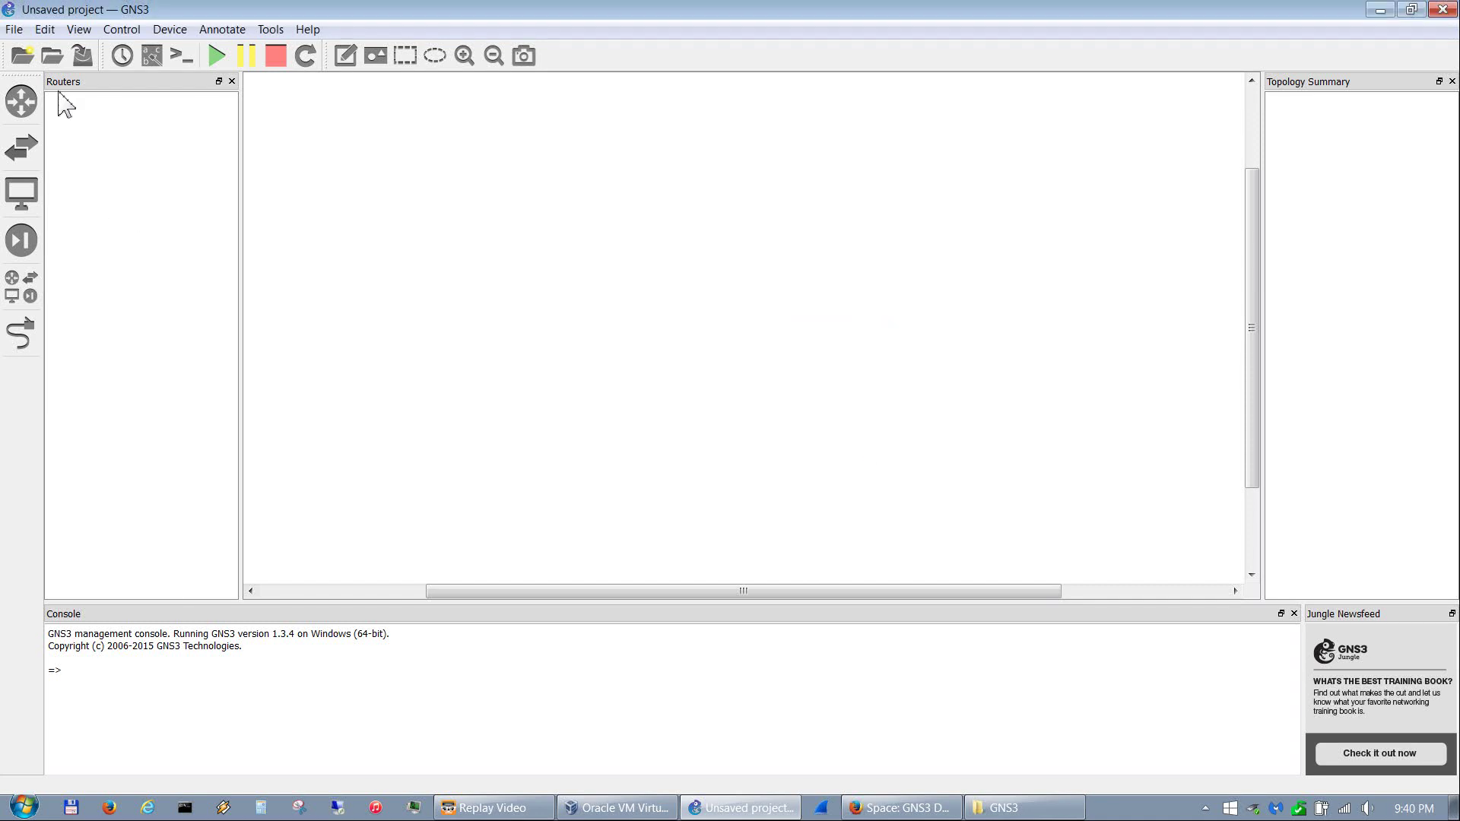
left_click(22, 152)
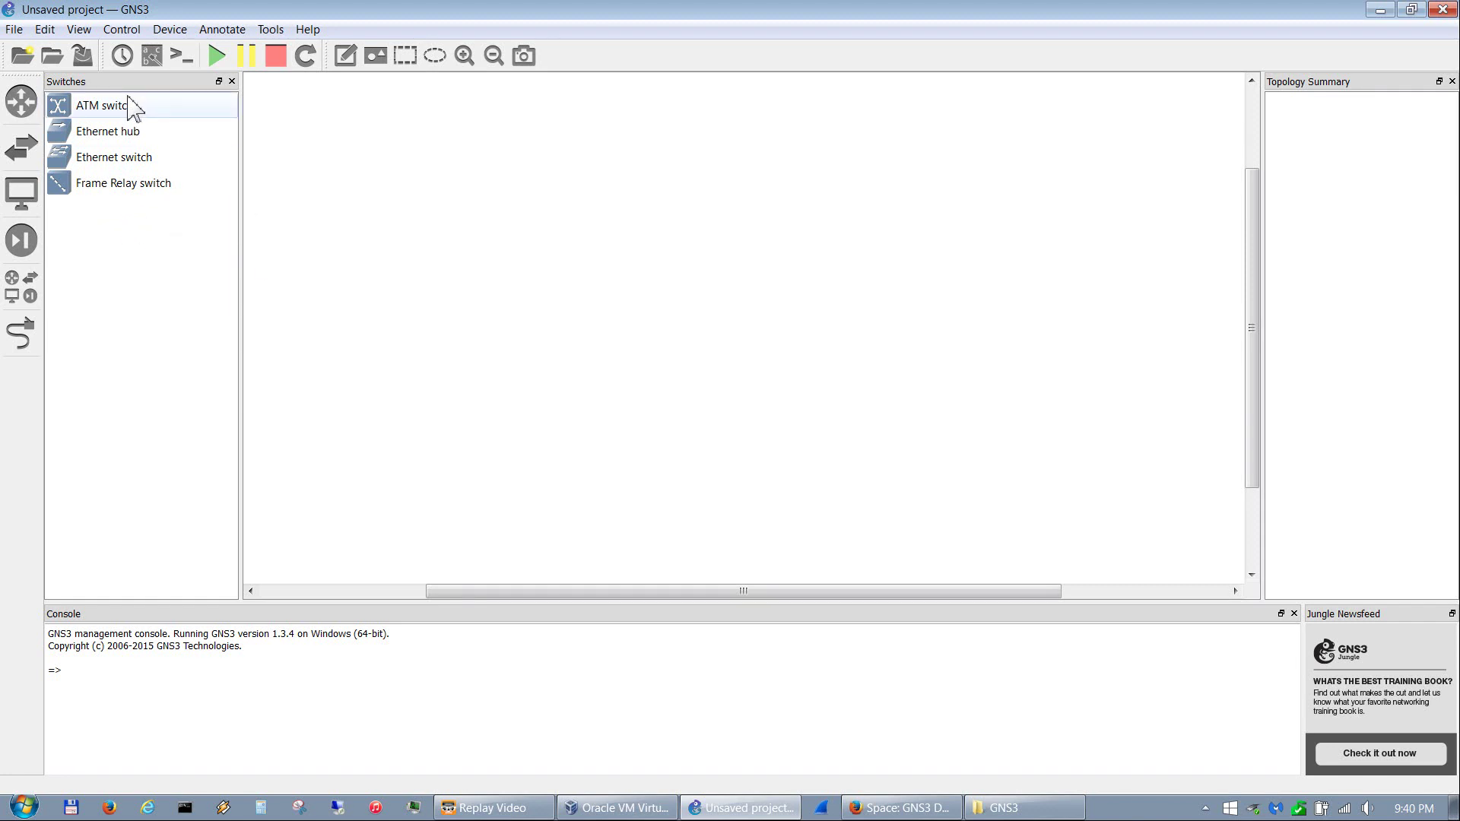
left_click(30, 199)
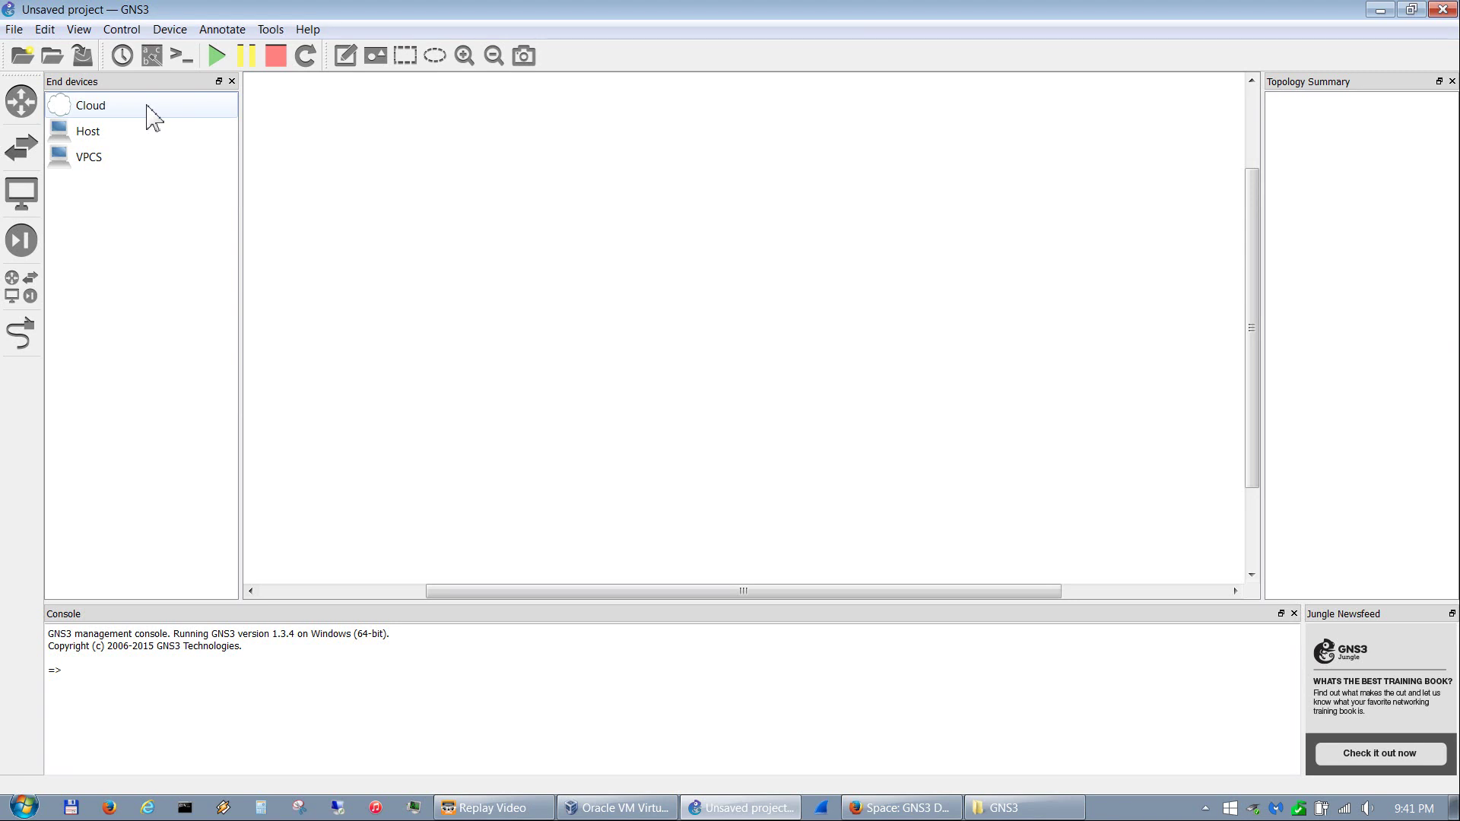
left_click(21, 240)
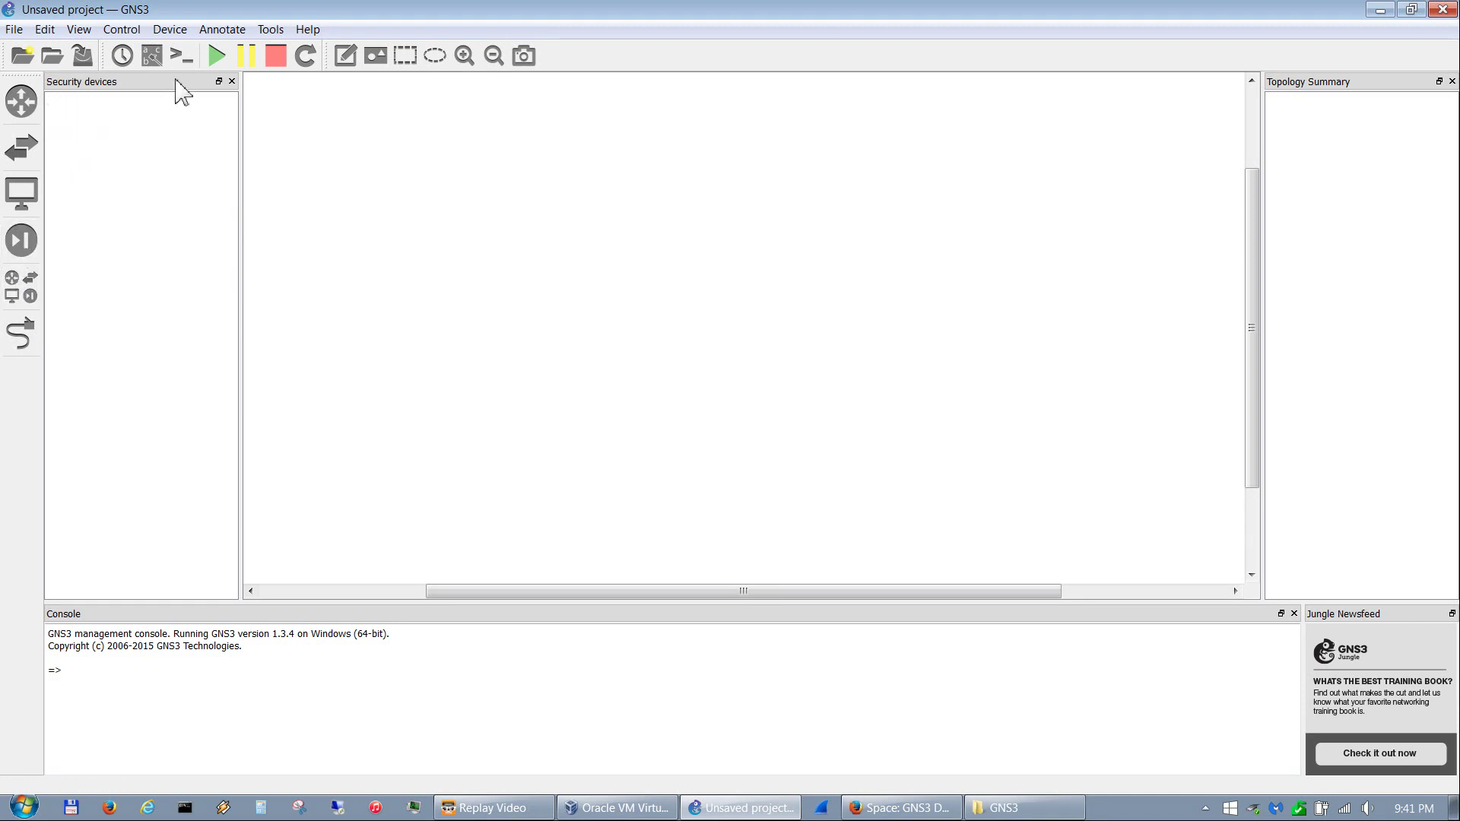
left_click(14, 280)
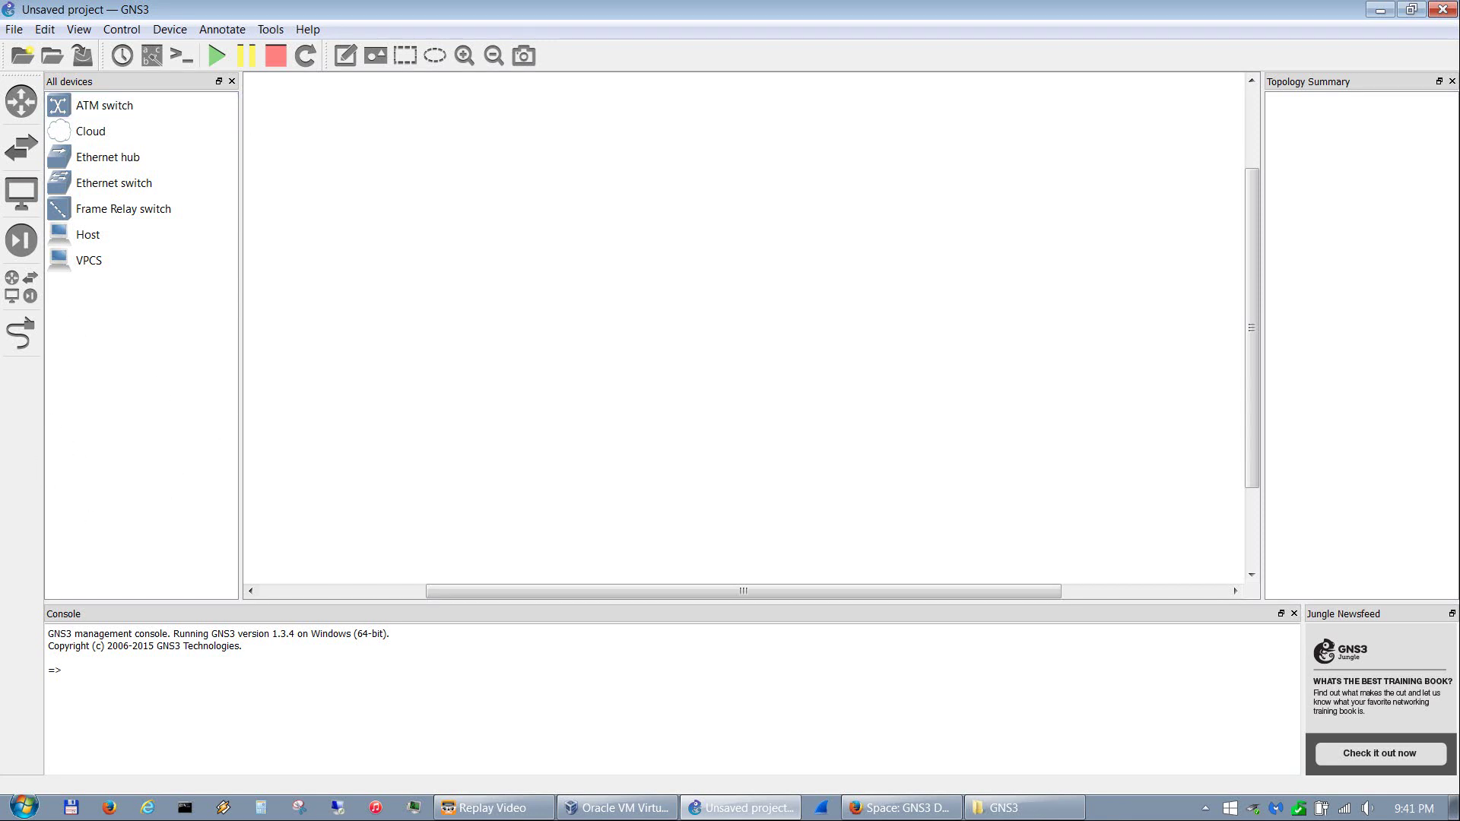
left_click(29, 334)
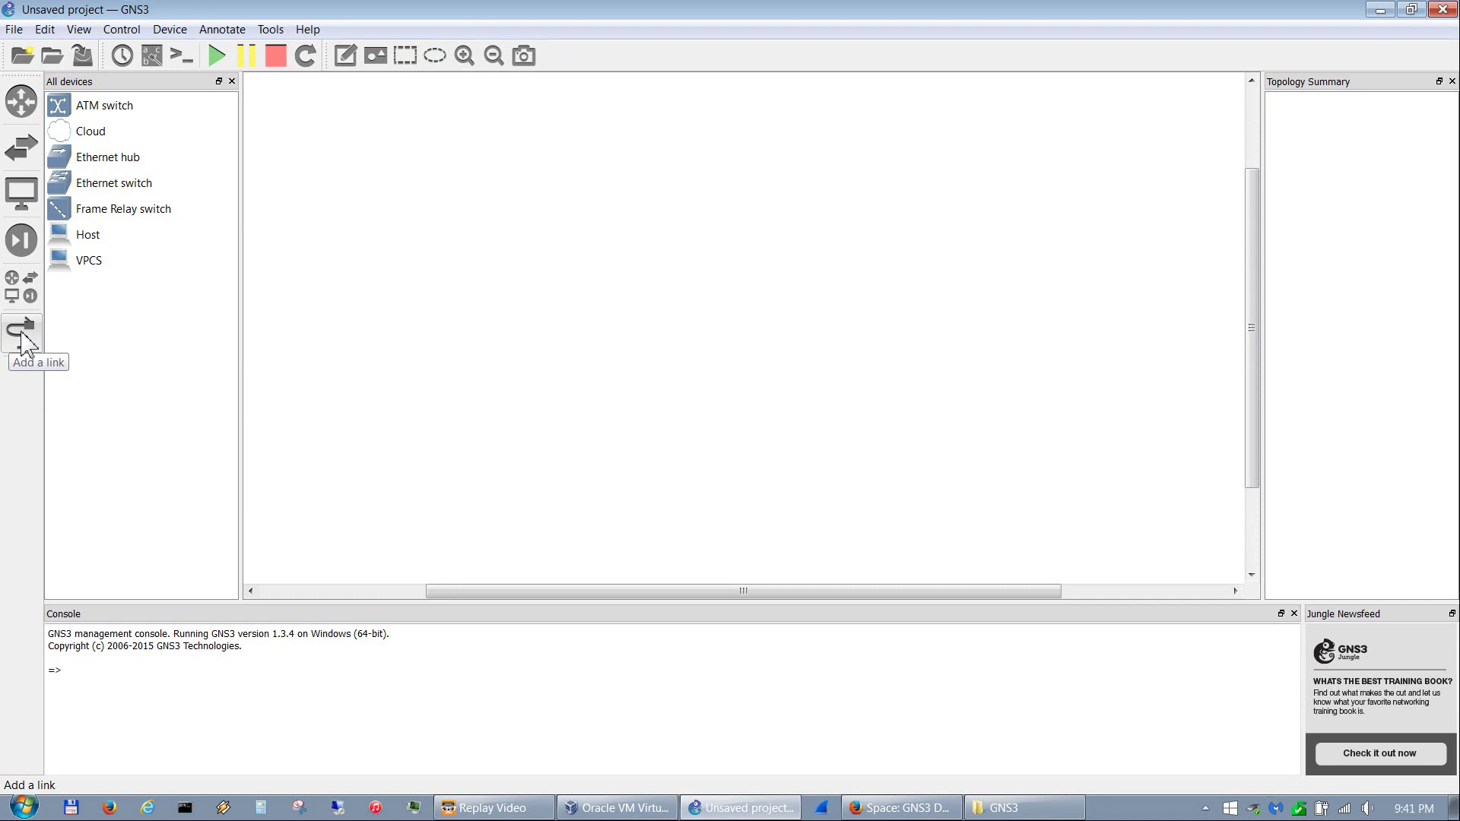
left_click(21, 343)
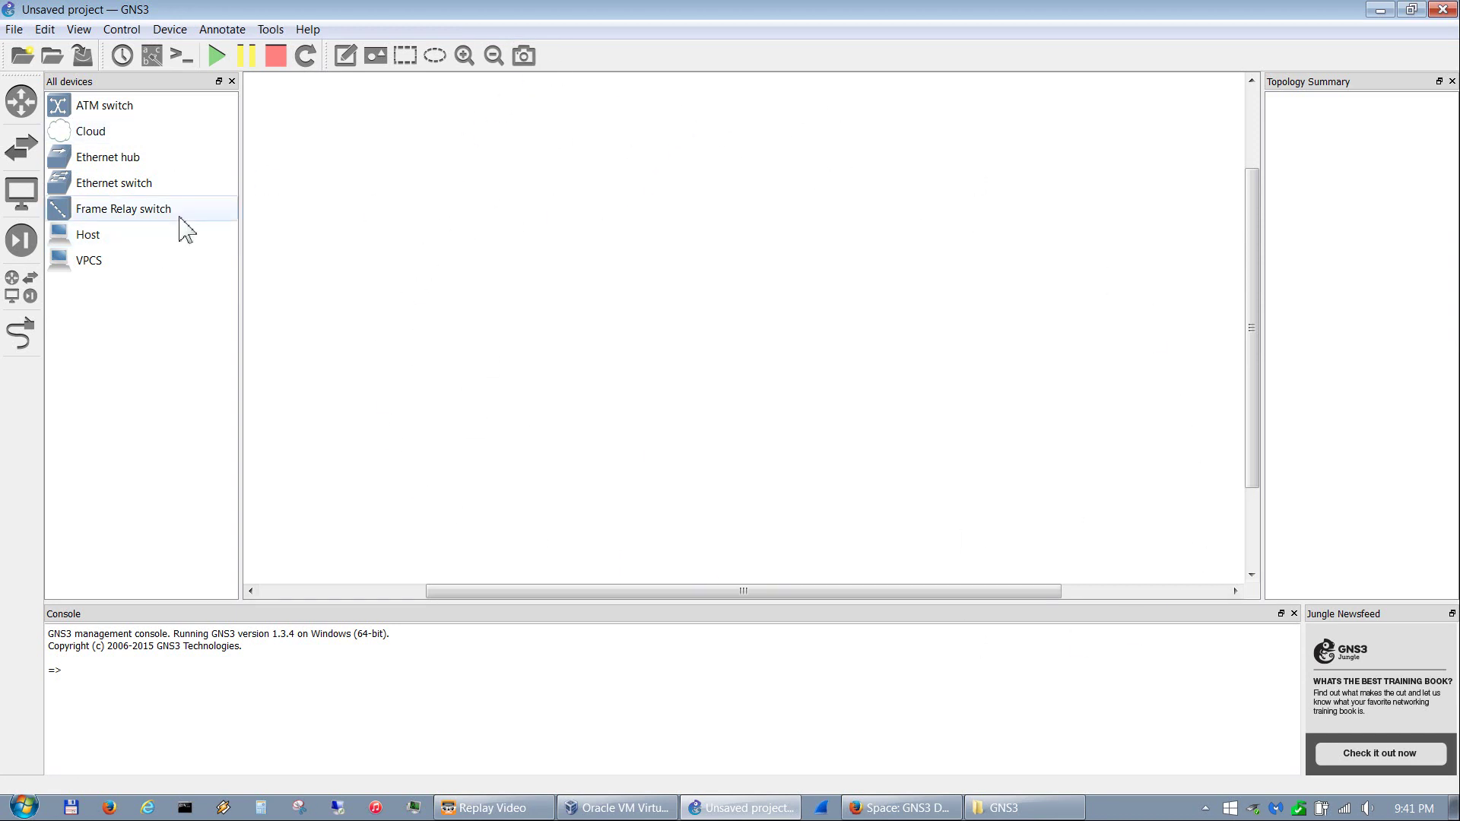
Step: Place two Ethernet switches in the workspace and link port 1 of SW2 to port 1 of SW1
left_click_drag(114, 184, 655, 258)
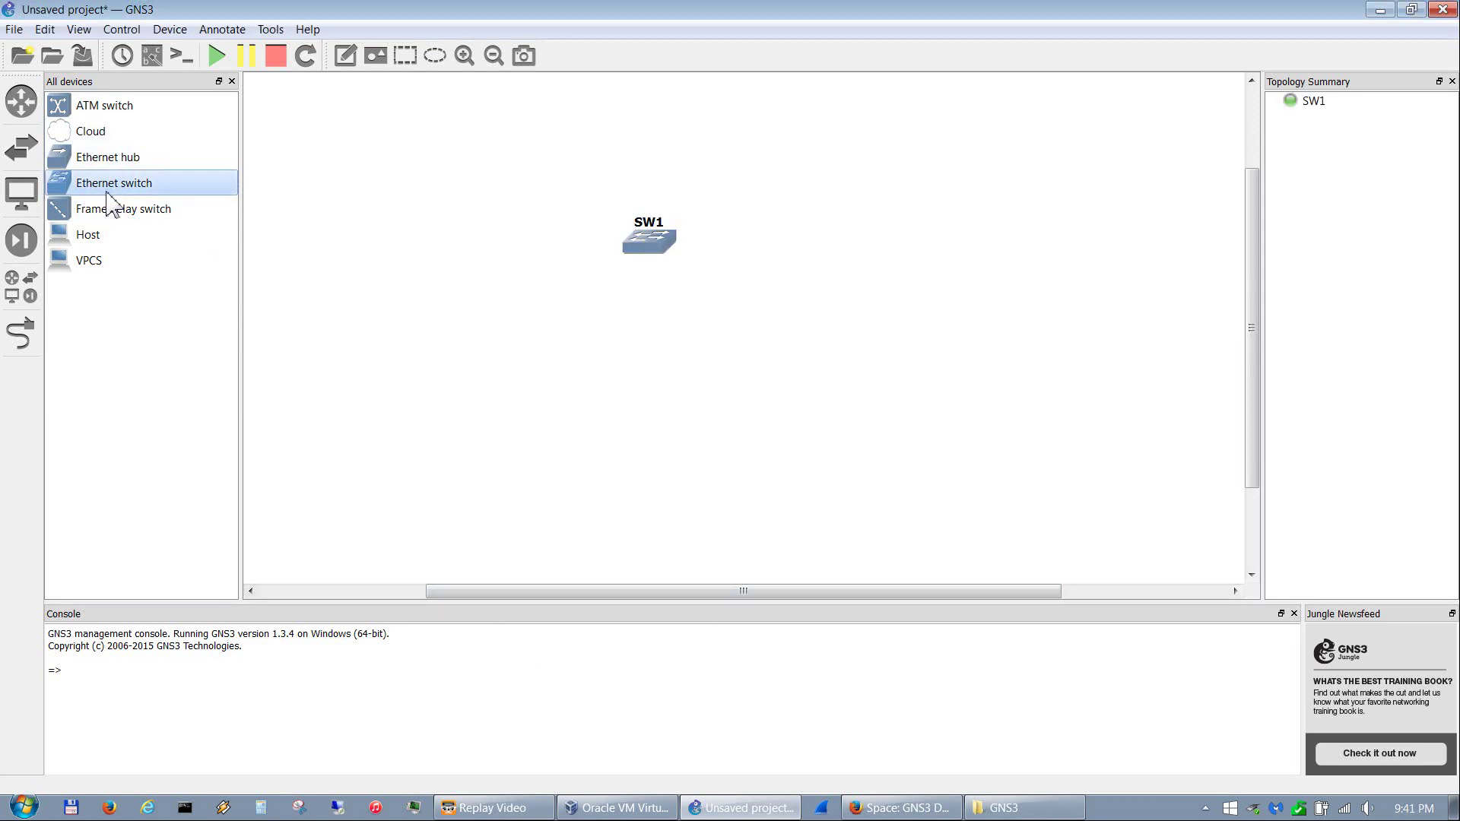
left_click_drag(411, 243, 503, 271)
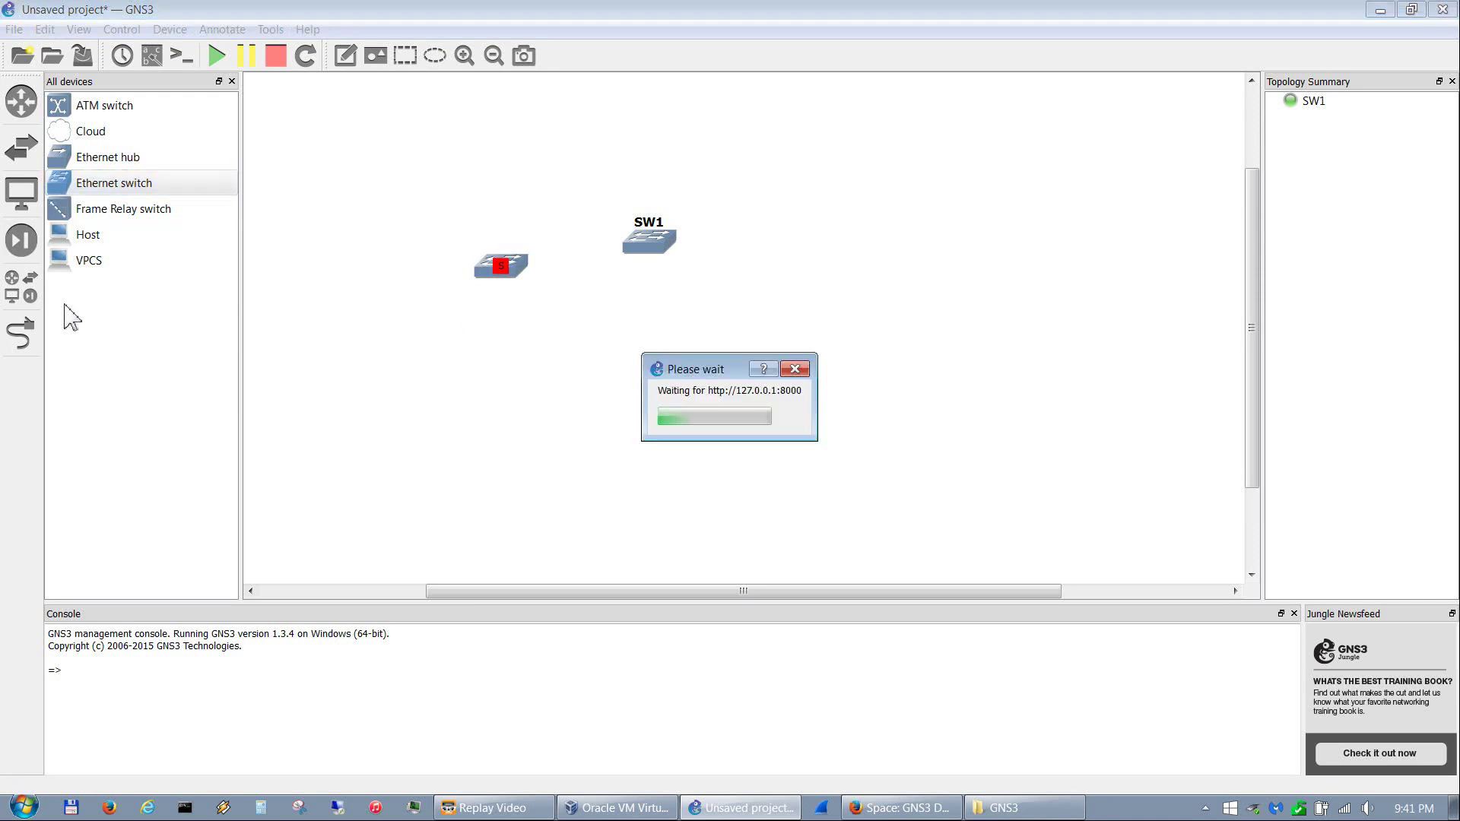
left_click(19, 346)
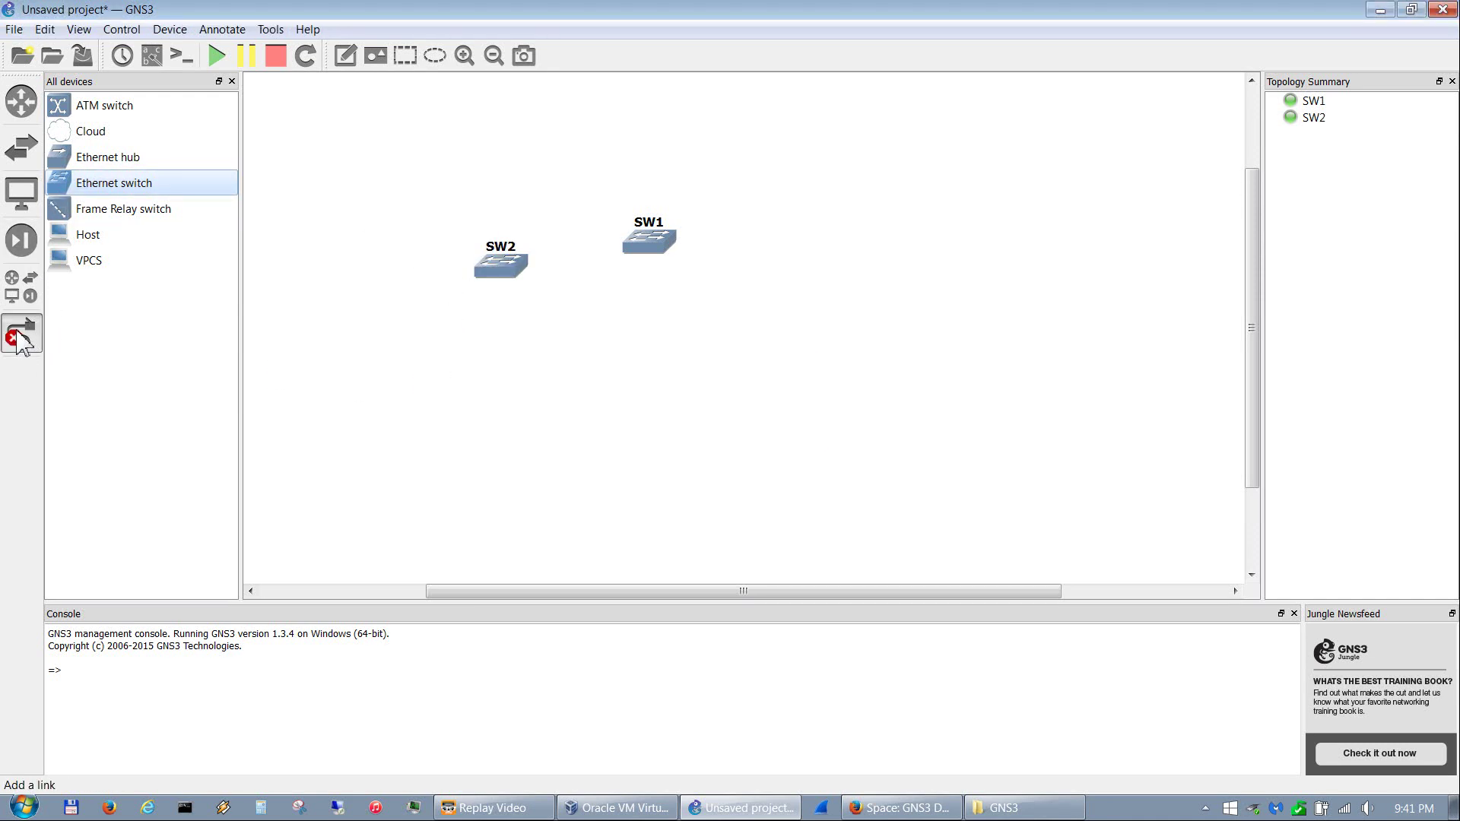
left_click(486, 272)
left_click(504, 280)
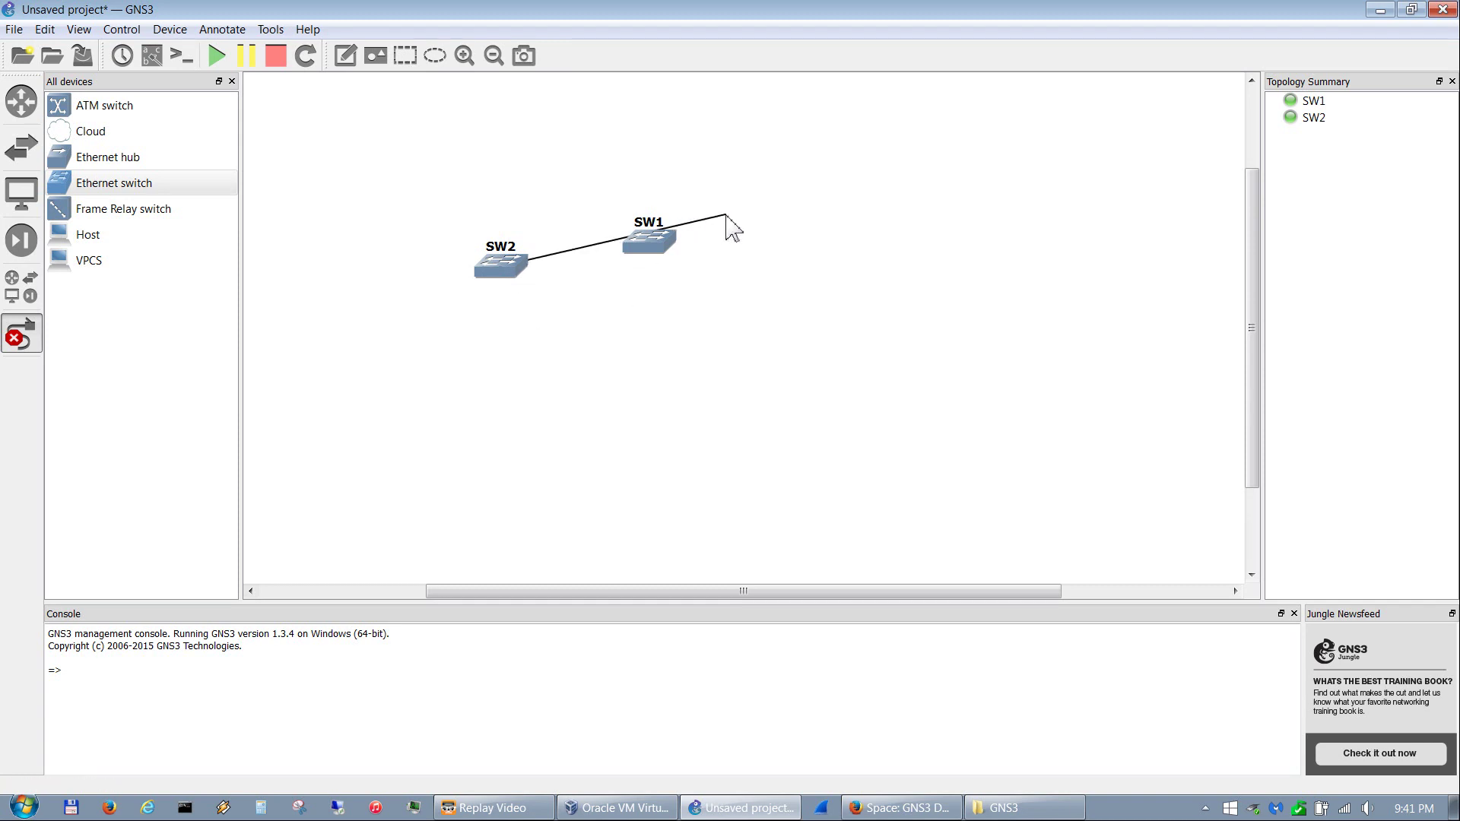
left_click(640, 253)
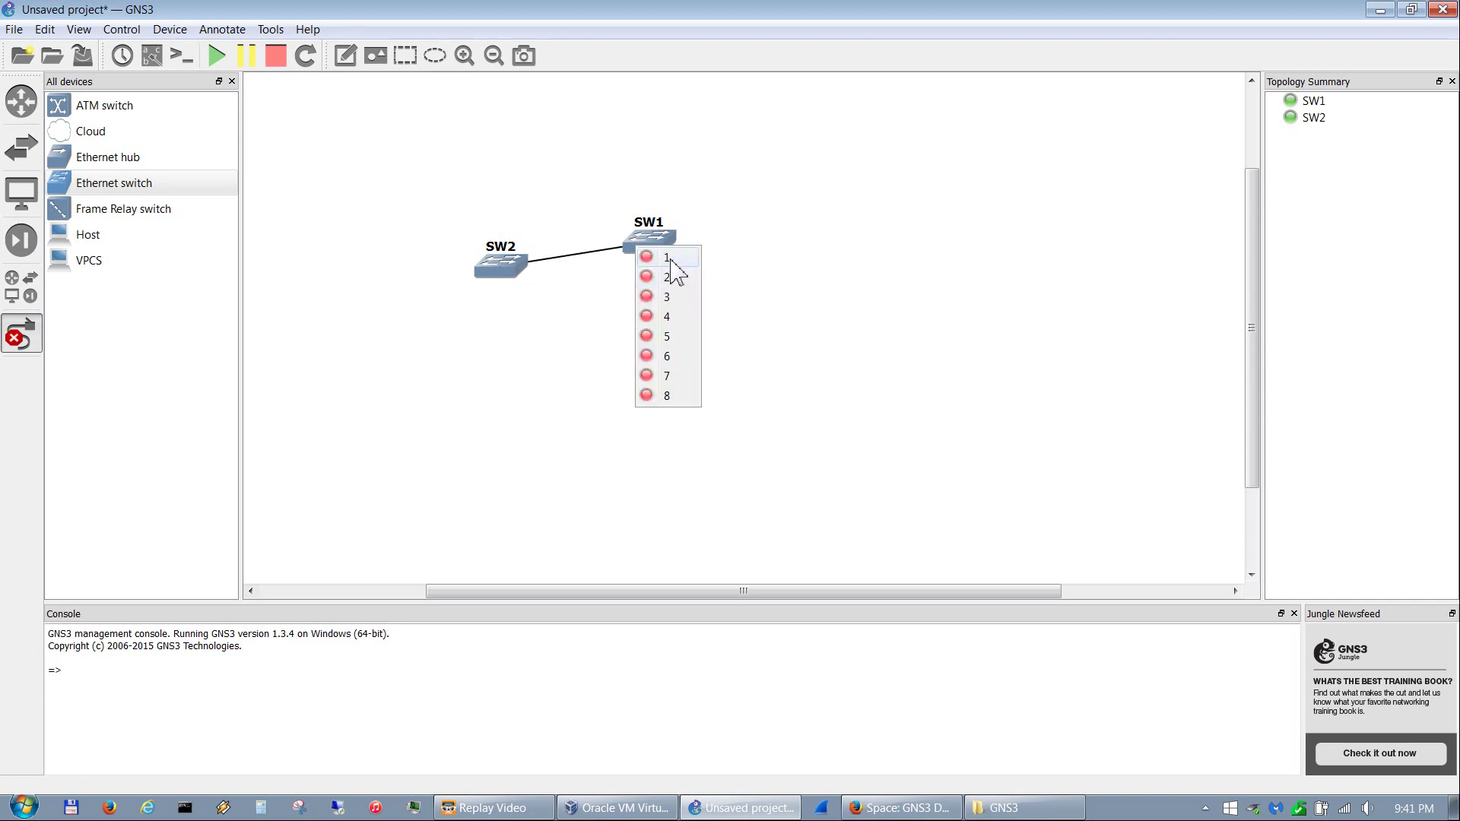
left_click(671, 260)
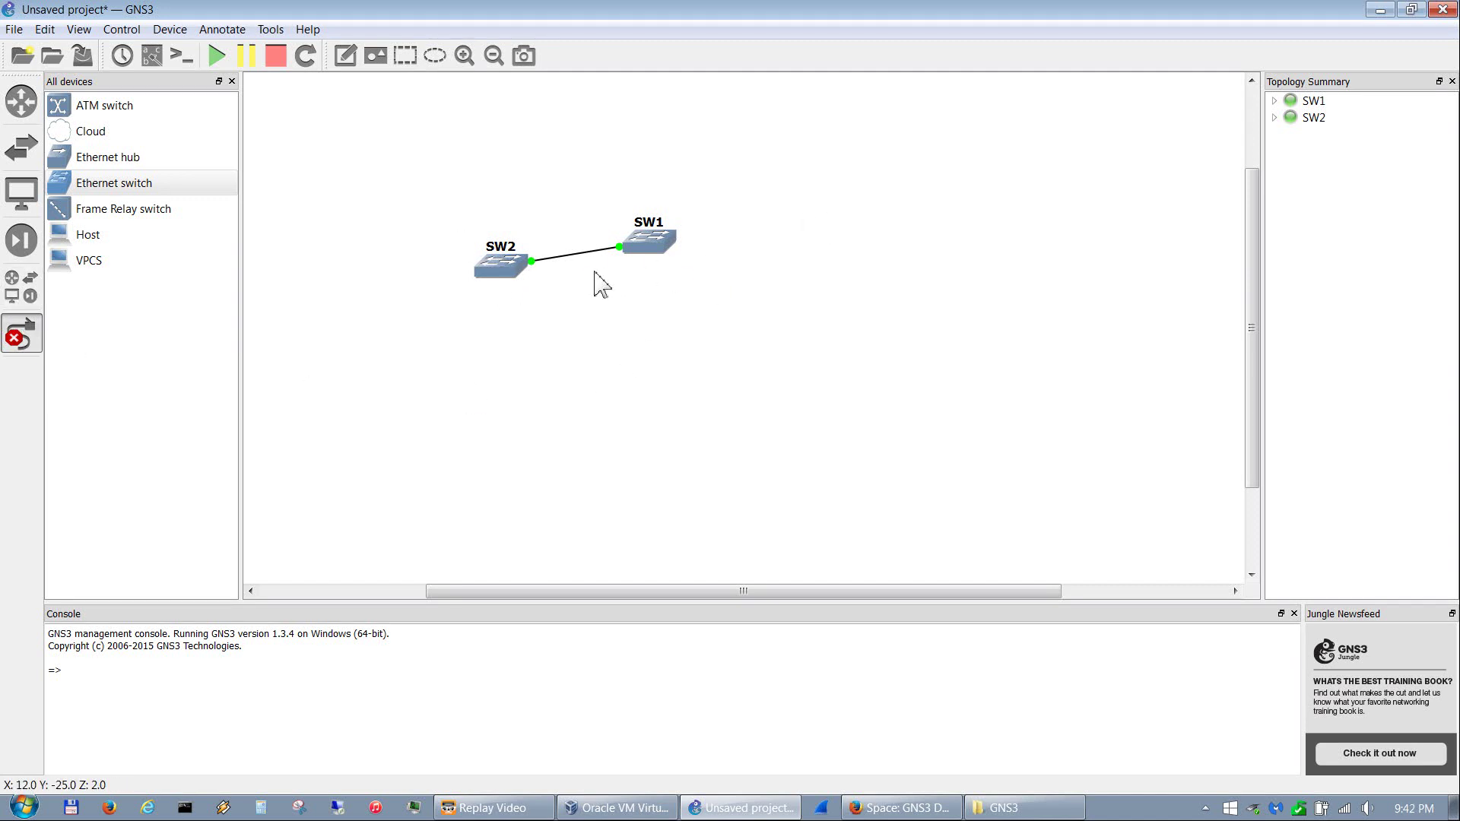
Step: Examine SW2's port status and available device actions, leaving link mode in between
left_click(493, 280)
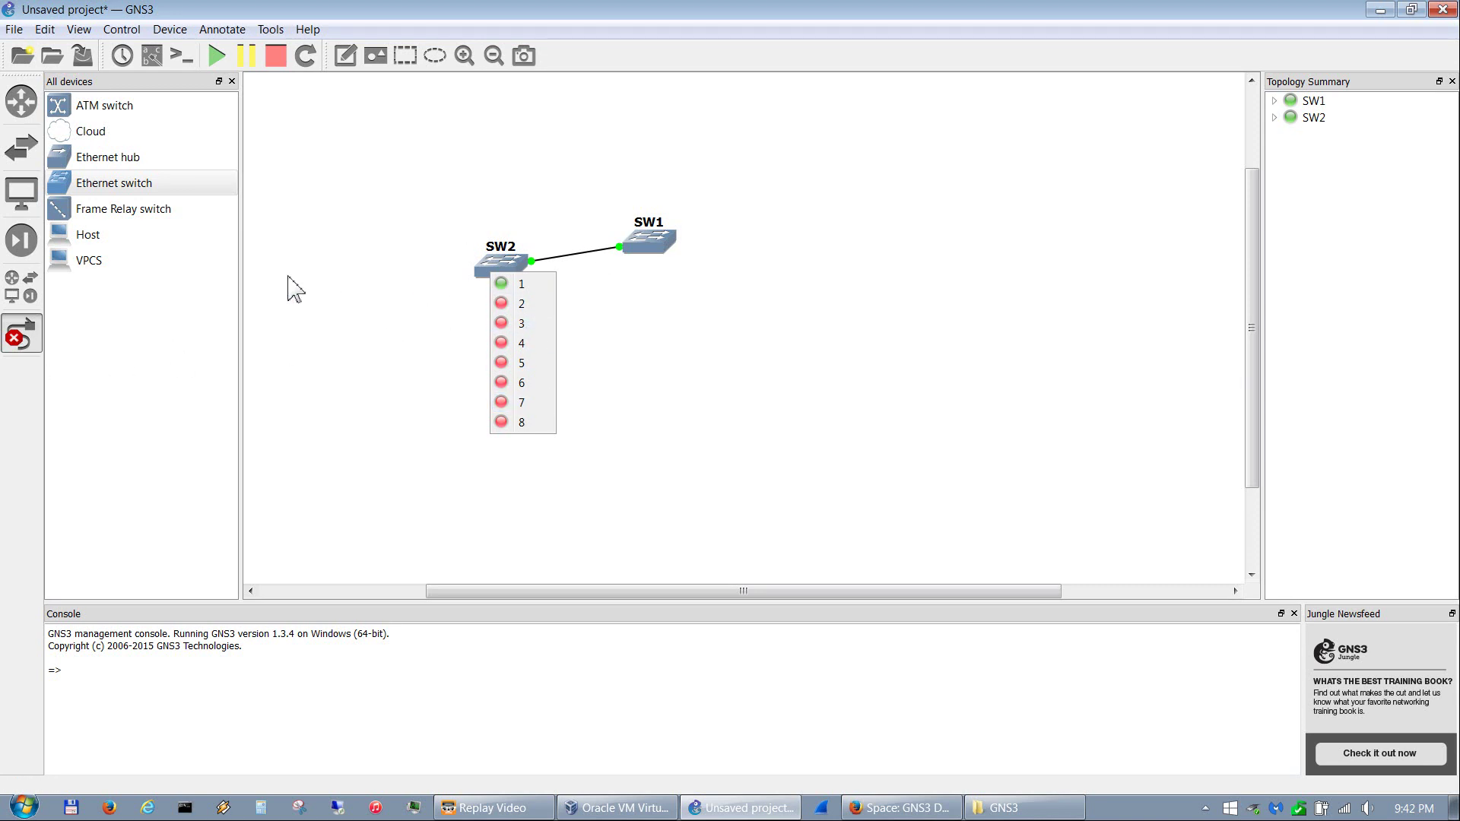
left_click(21, 335)
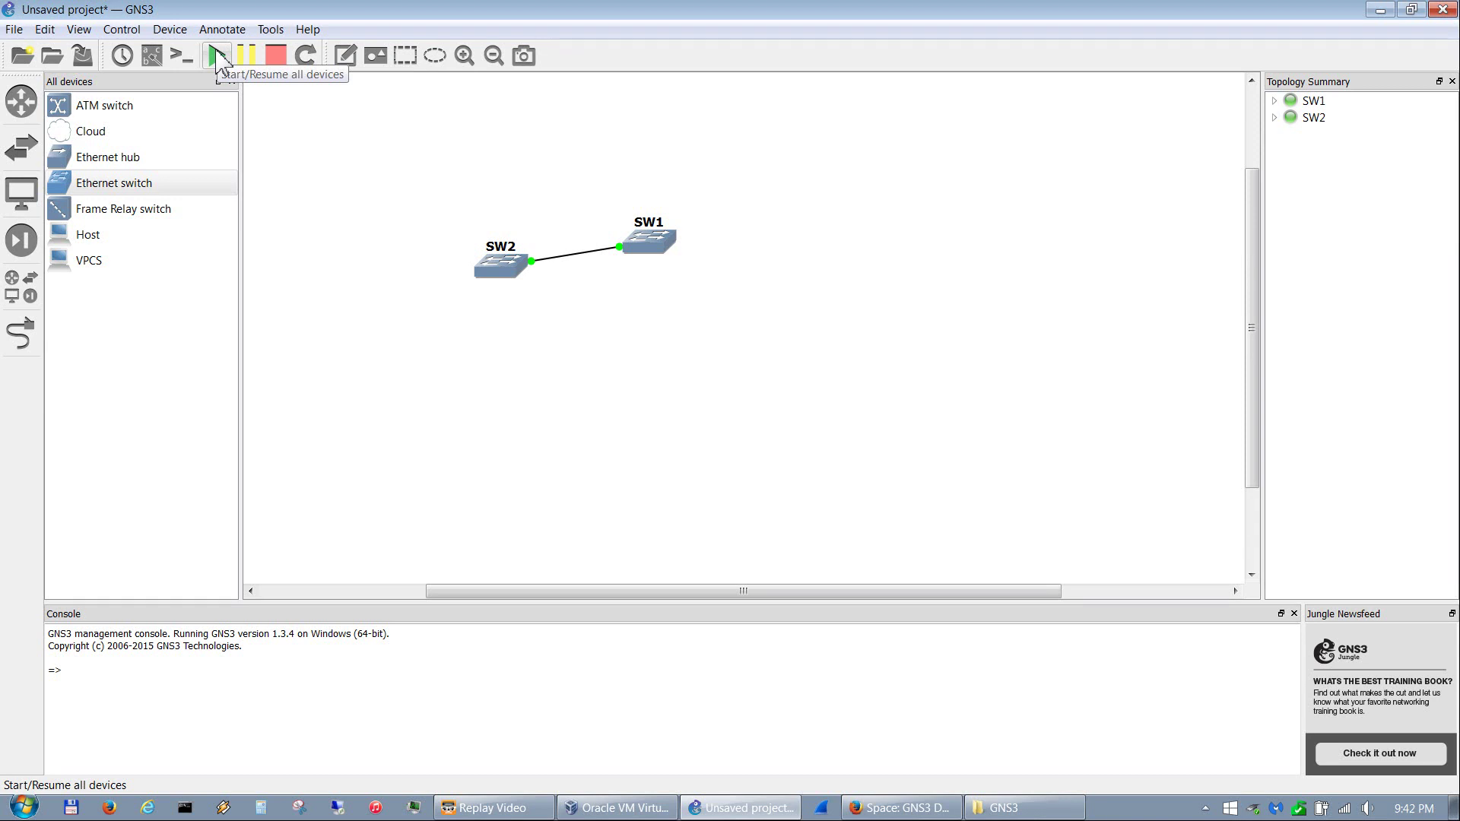
right_click(499, 265)
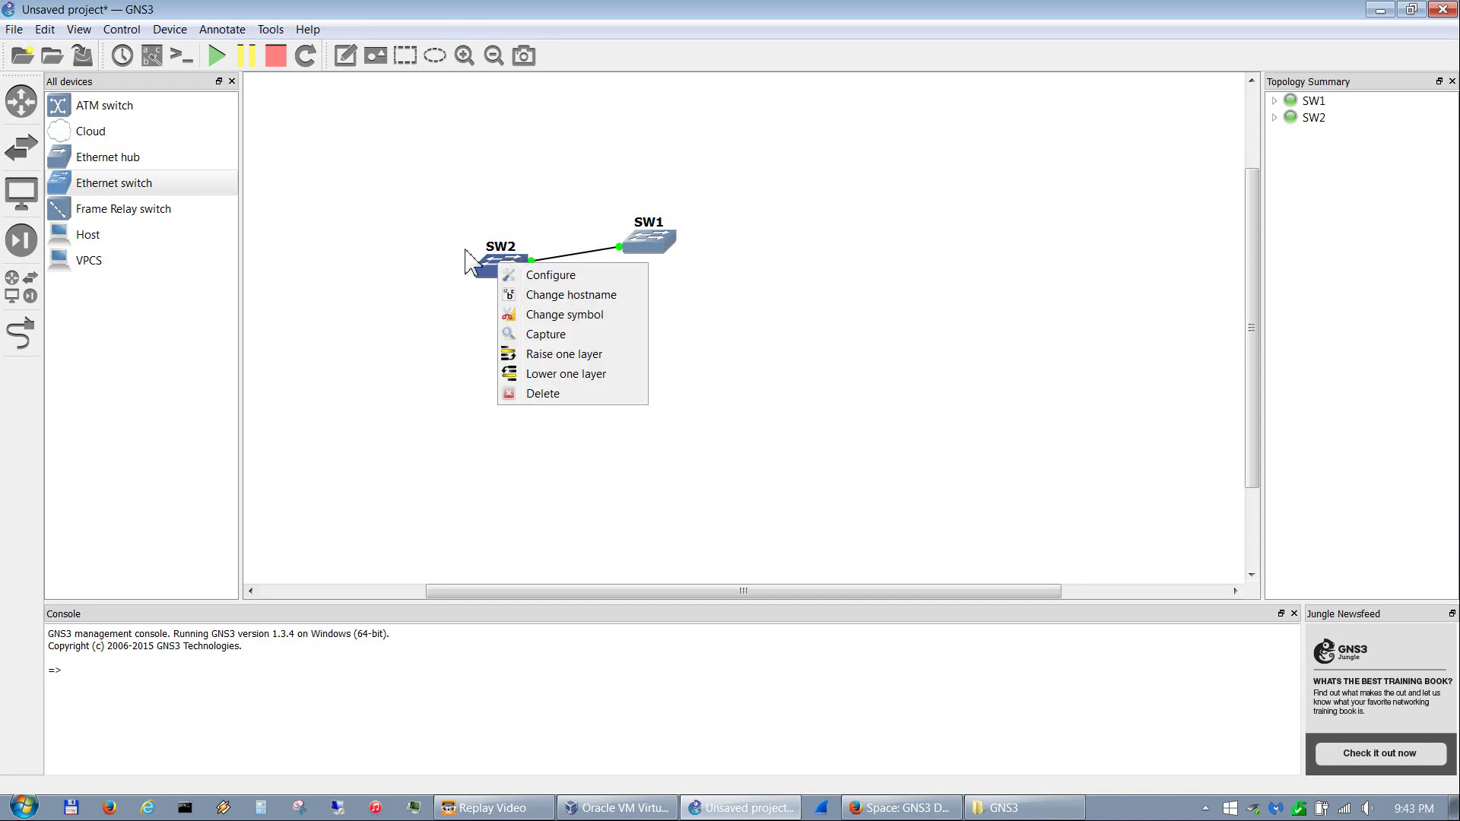
left_click(402, 183)
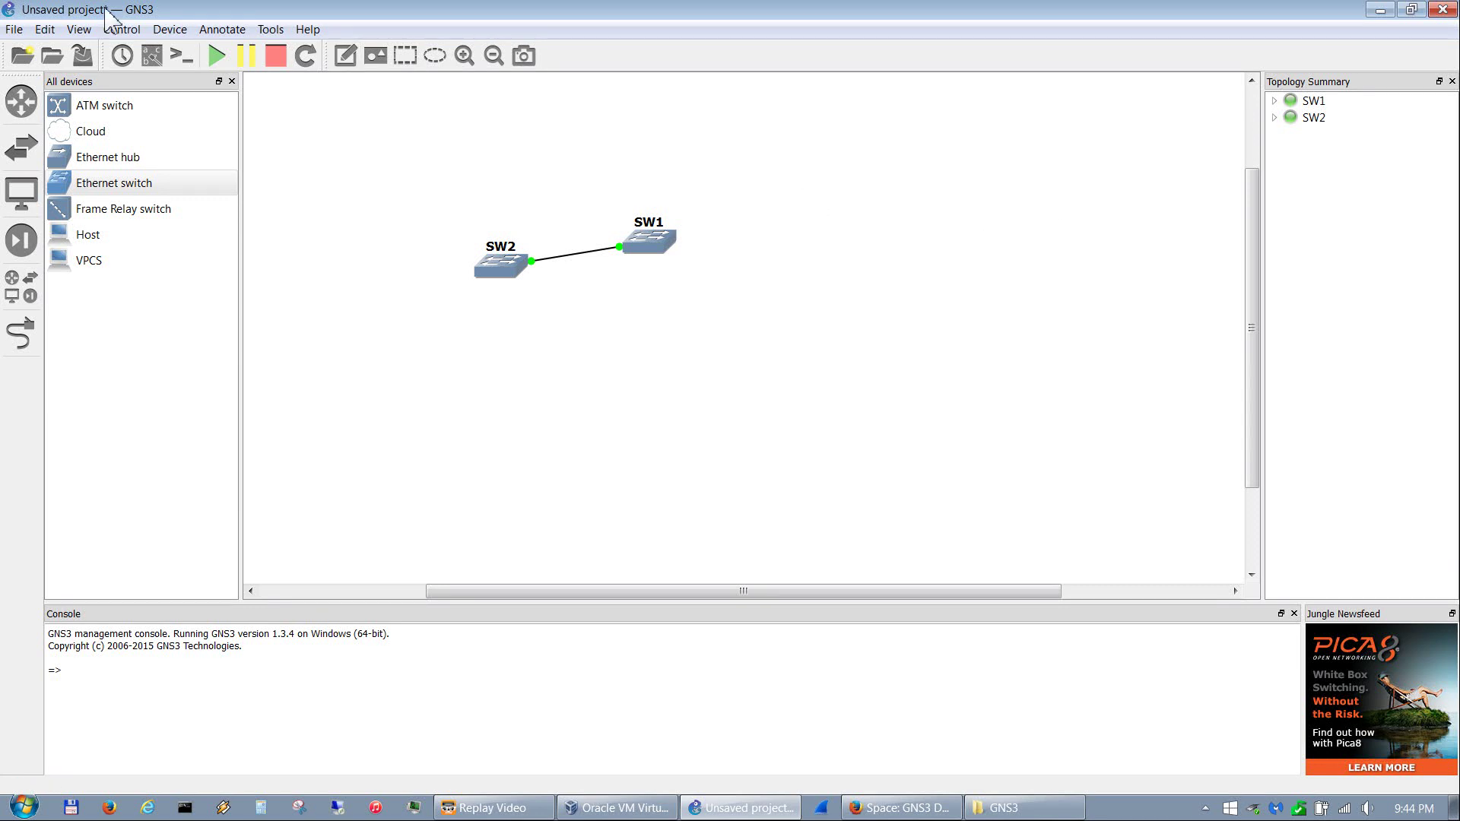
Step: In the general preferences, set the projects directory to C:\GNS3\Projects
left_click(45, 30)
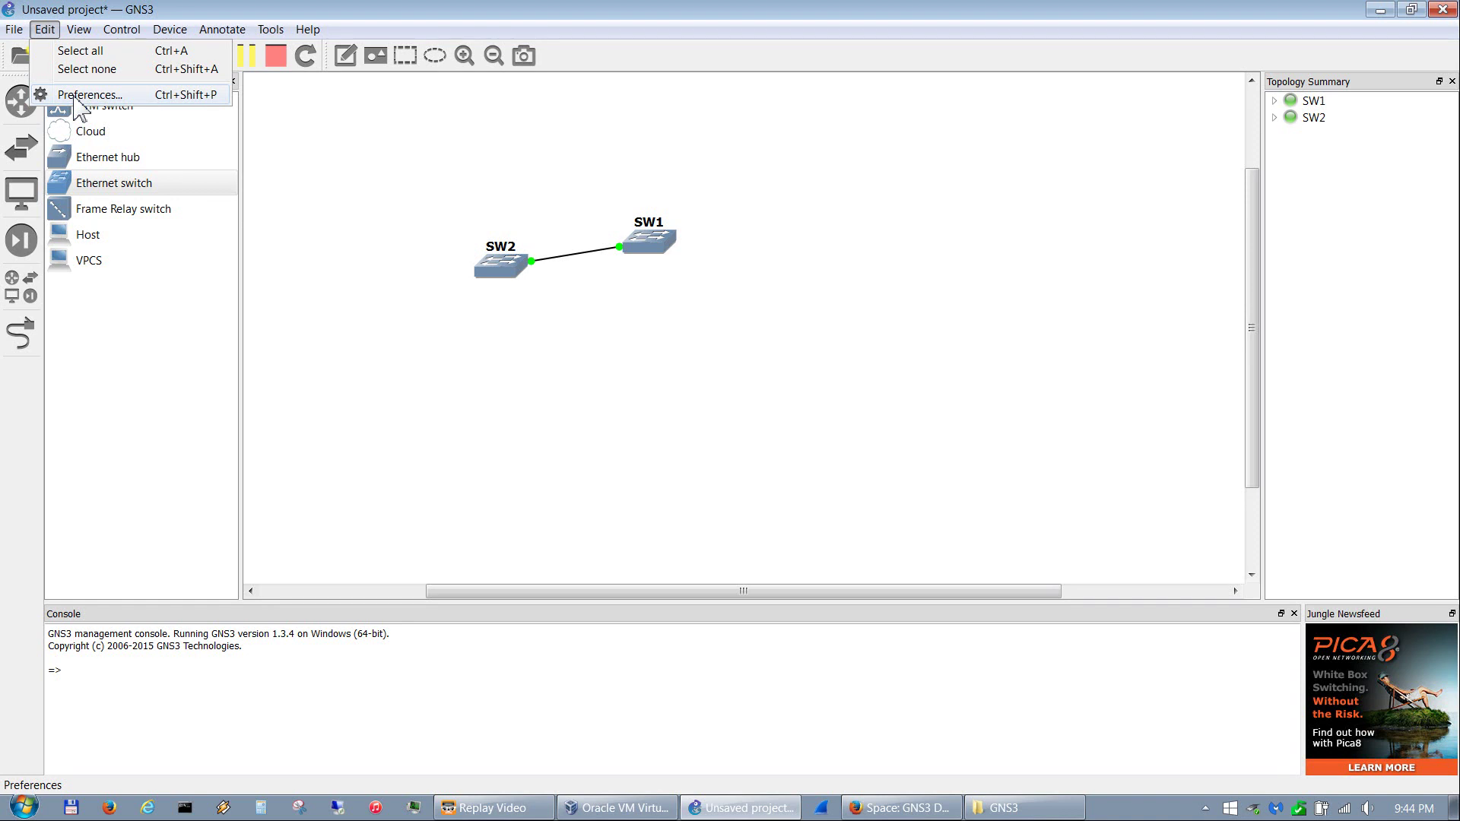
left_click(89, 95)
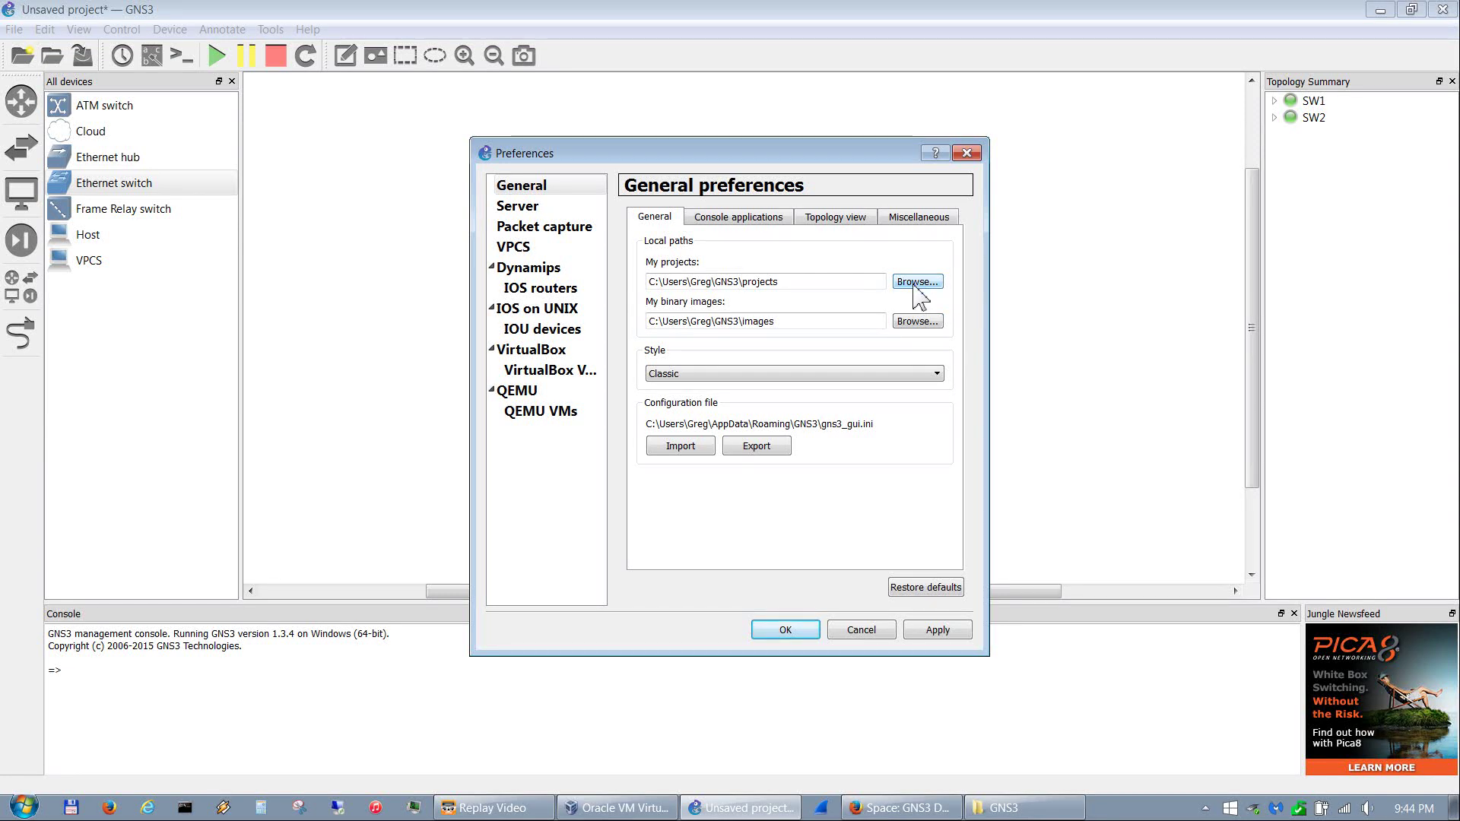
left_click(906, 323)
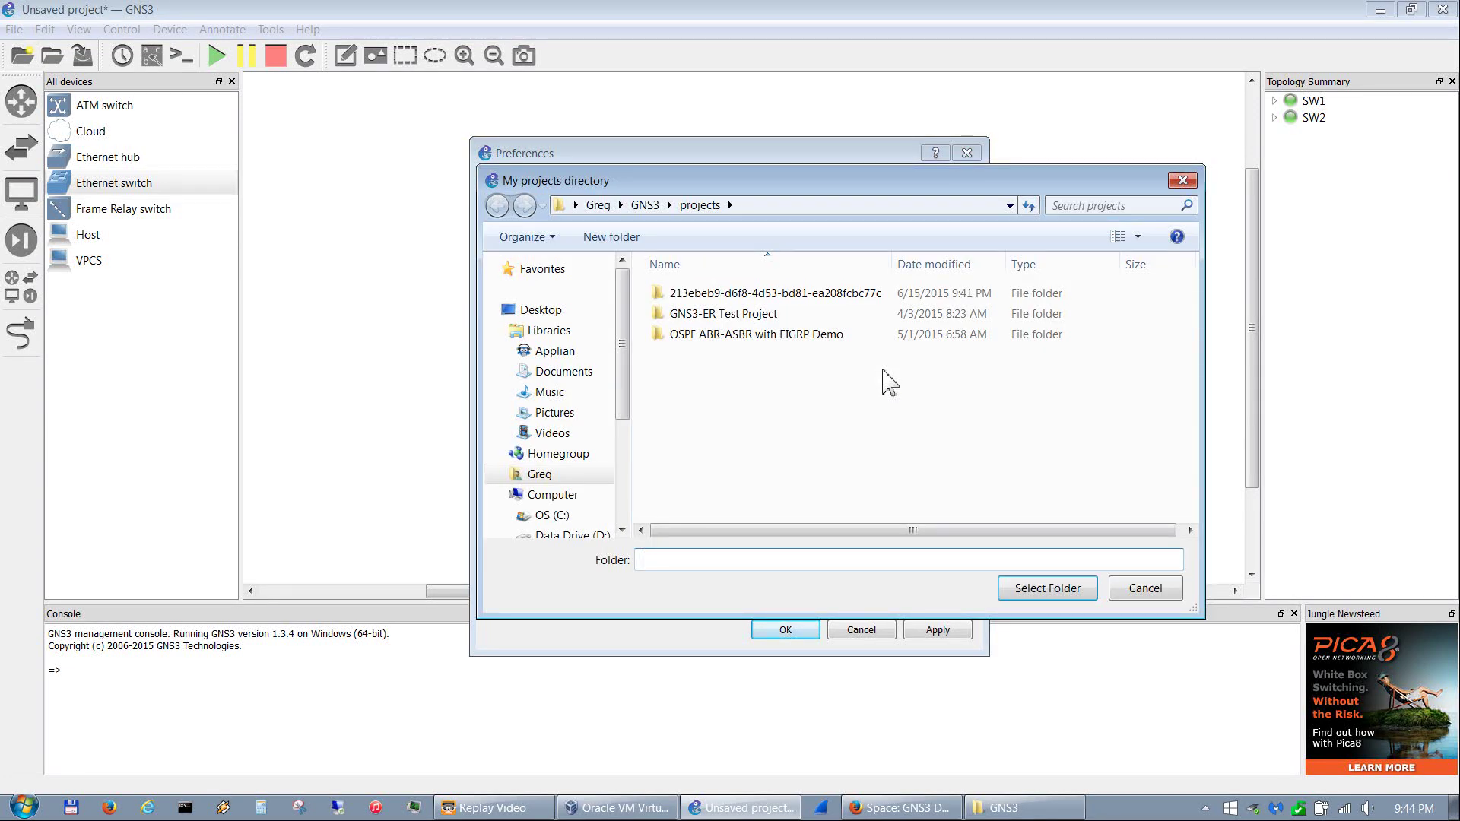
left_click(569, 514)
double_click(681, 338)
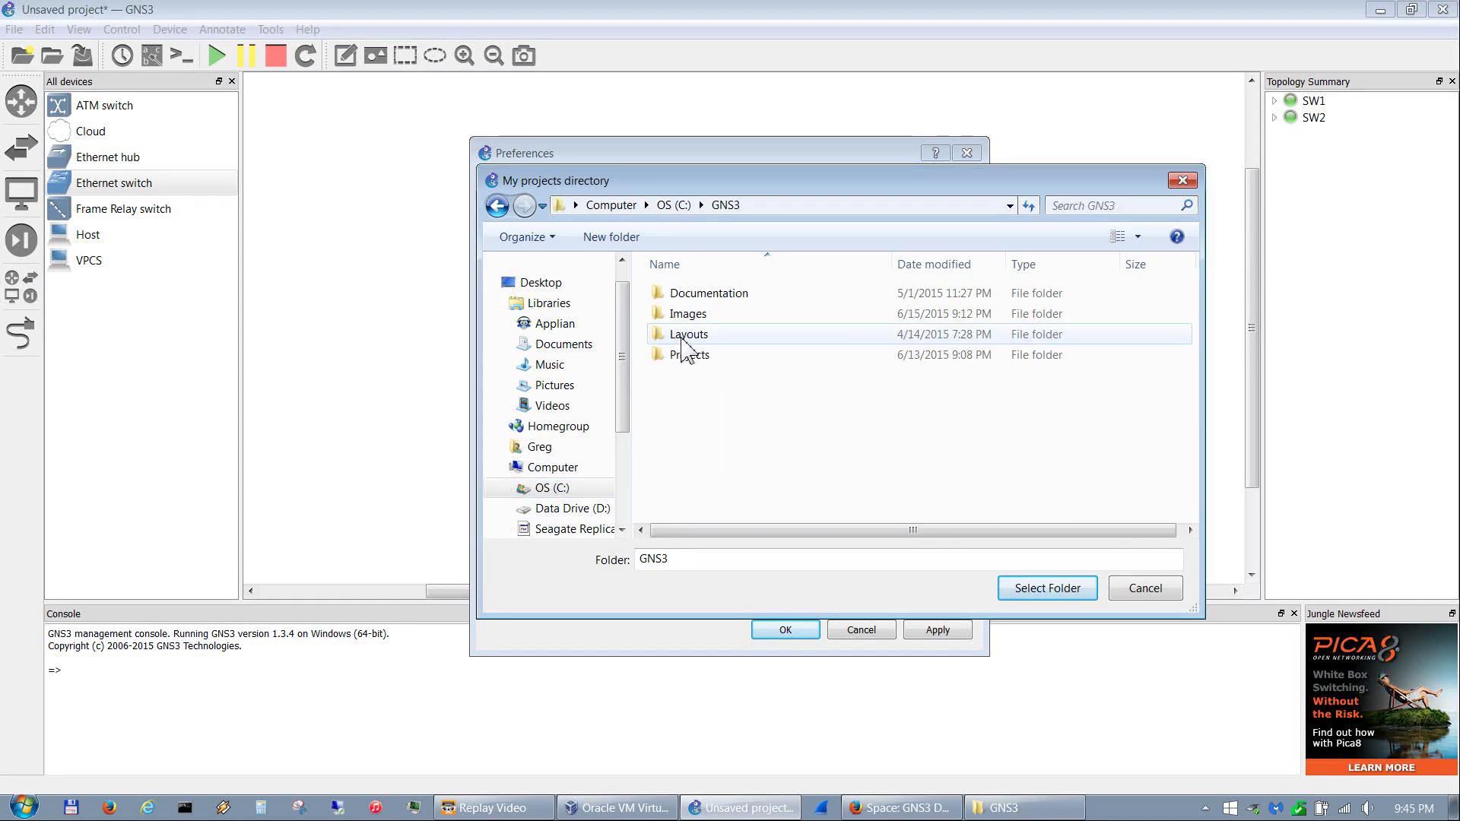
double_click(688, 357)
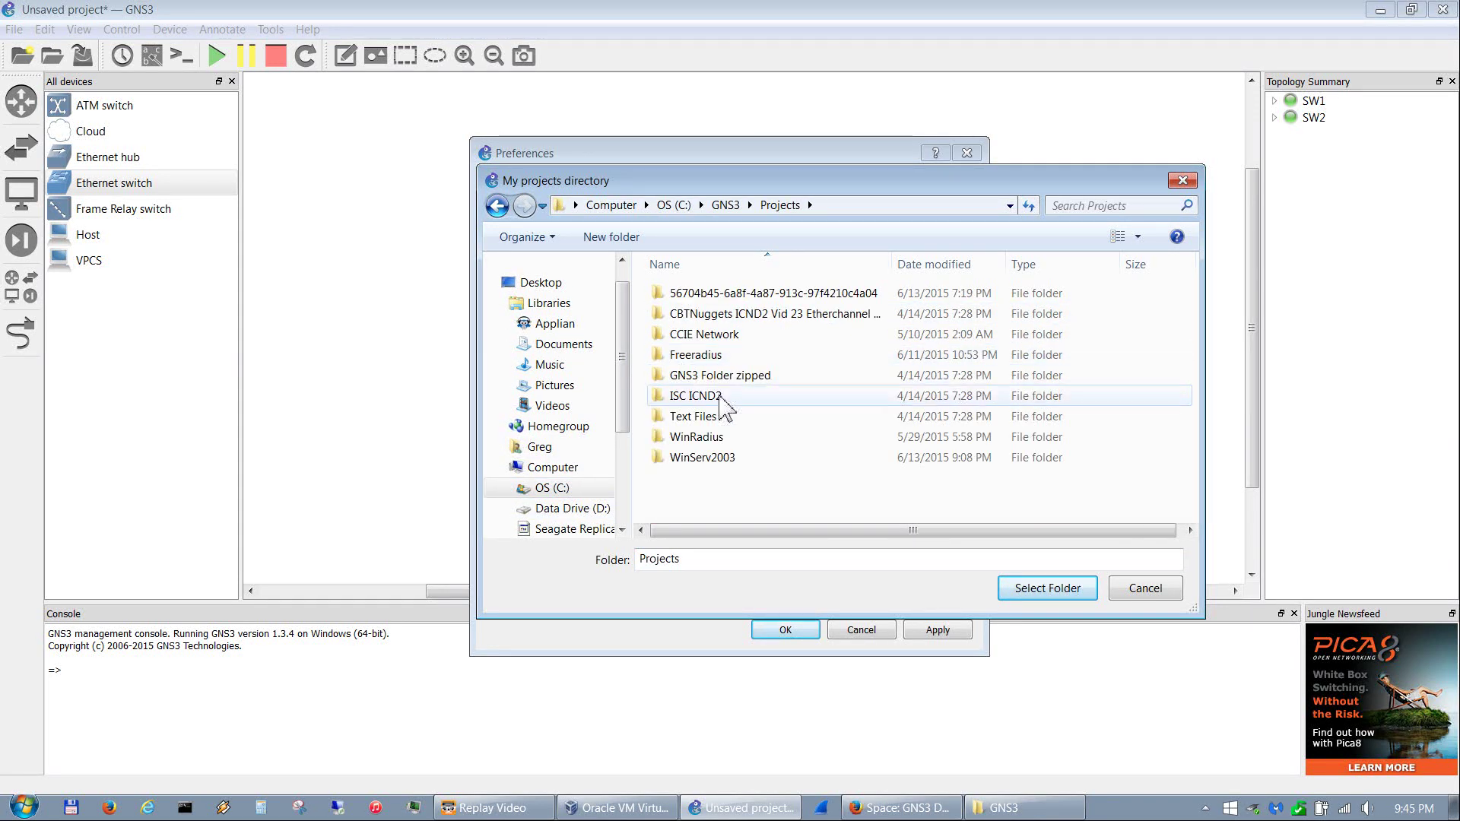
left_click(1030, 589)
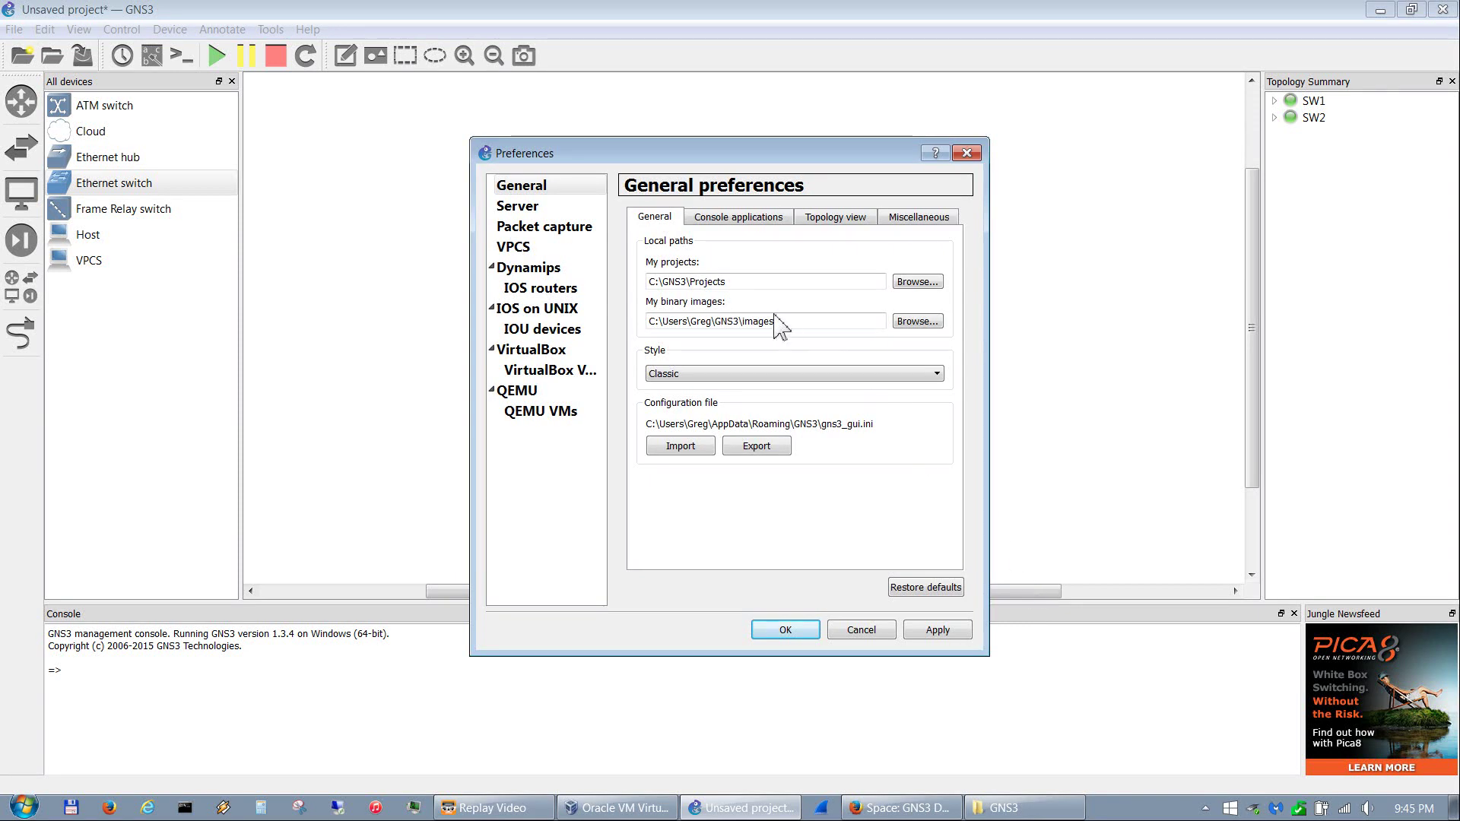
Step: Set the binary images directory to C:\GNS3\Images
left_click(916, 321)
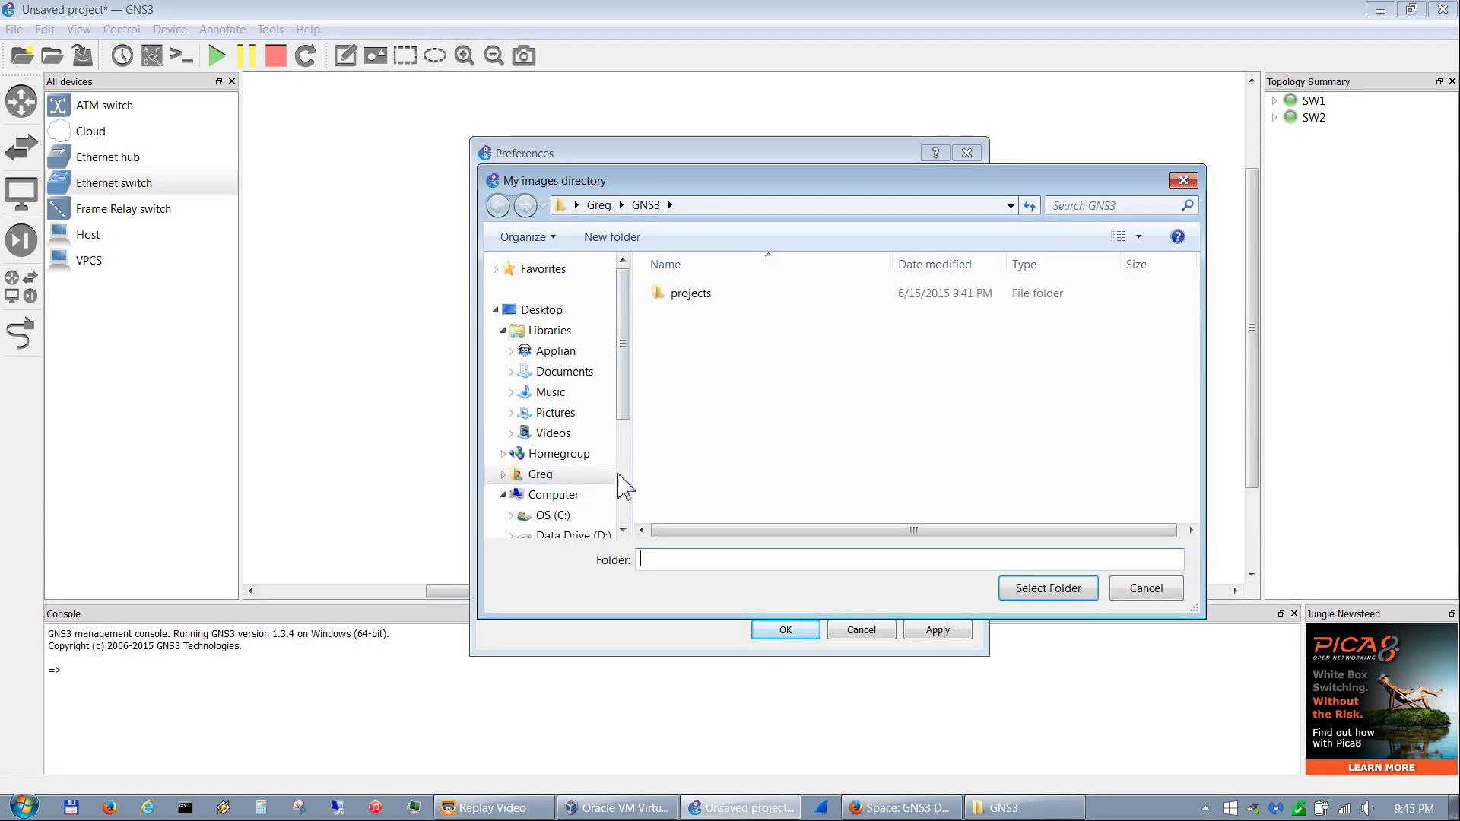
scroll(561, 515, "down", 1)
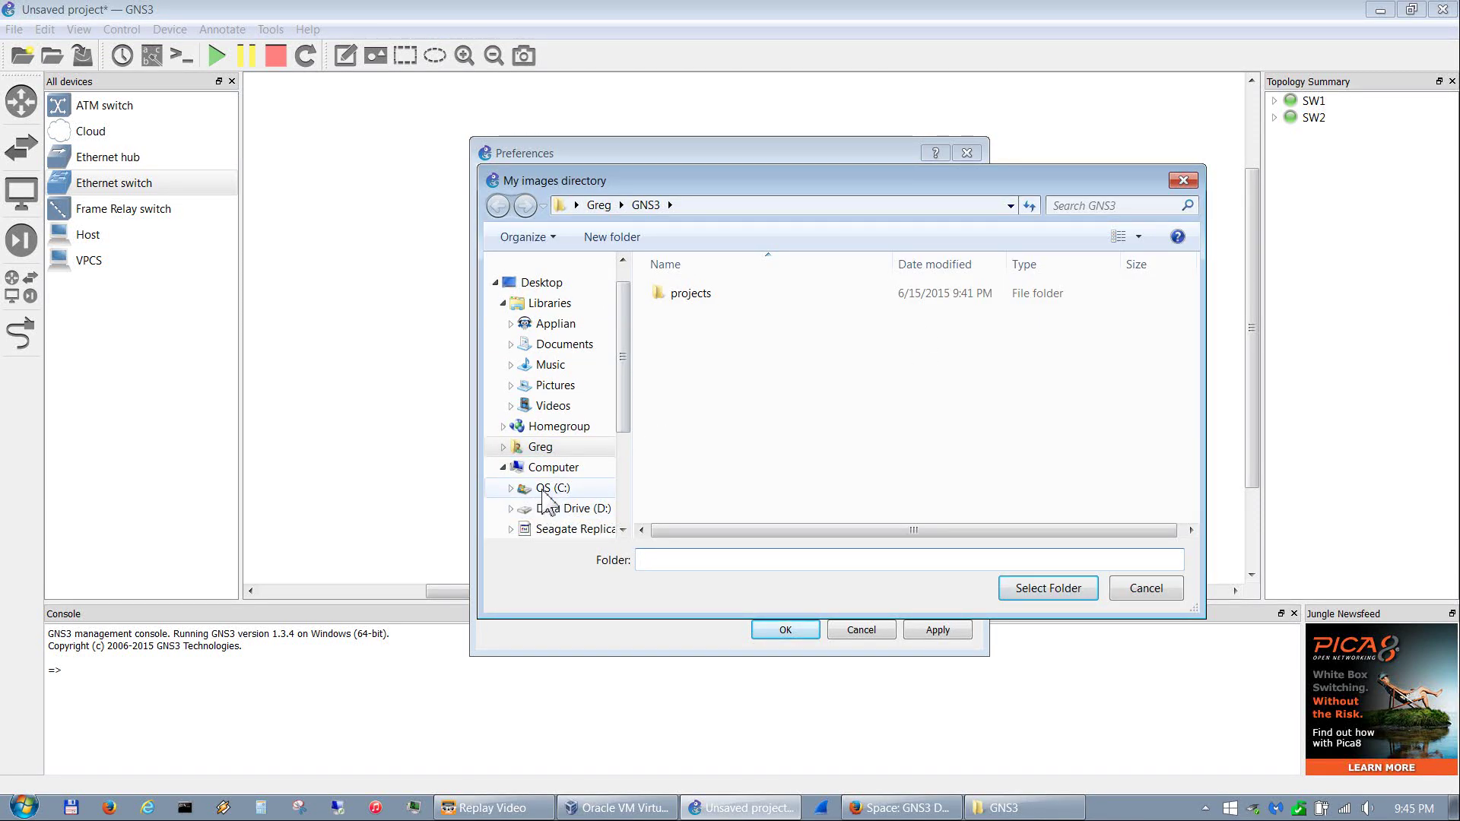
left_click(552, 488)
double_click(696, 332)
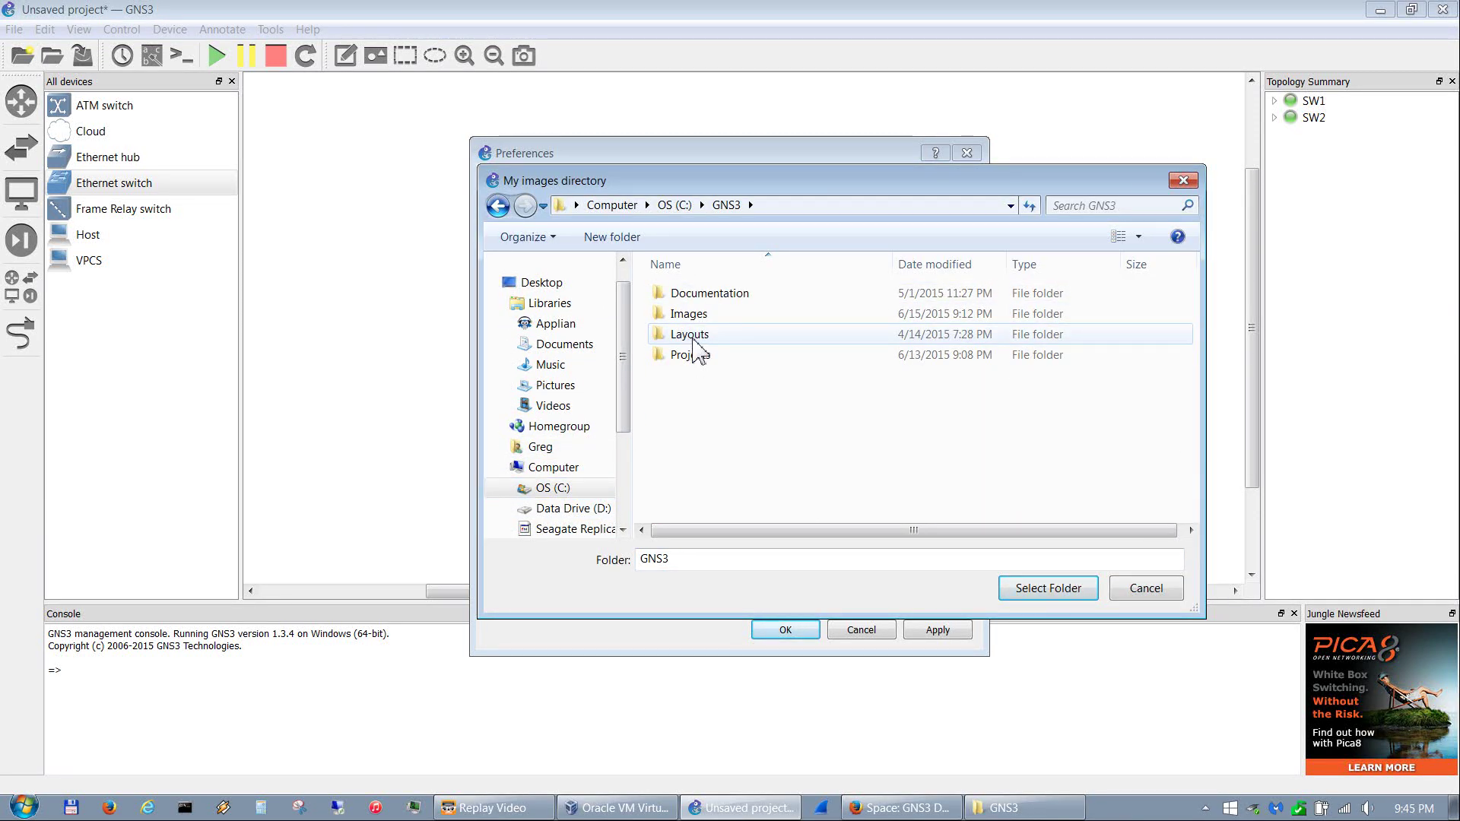
double_click(684, 314)
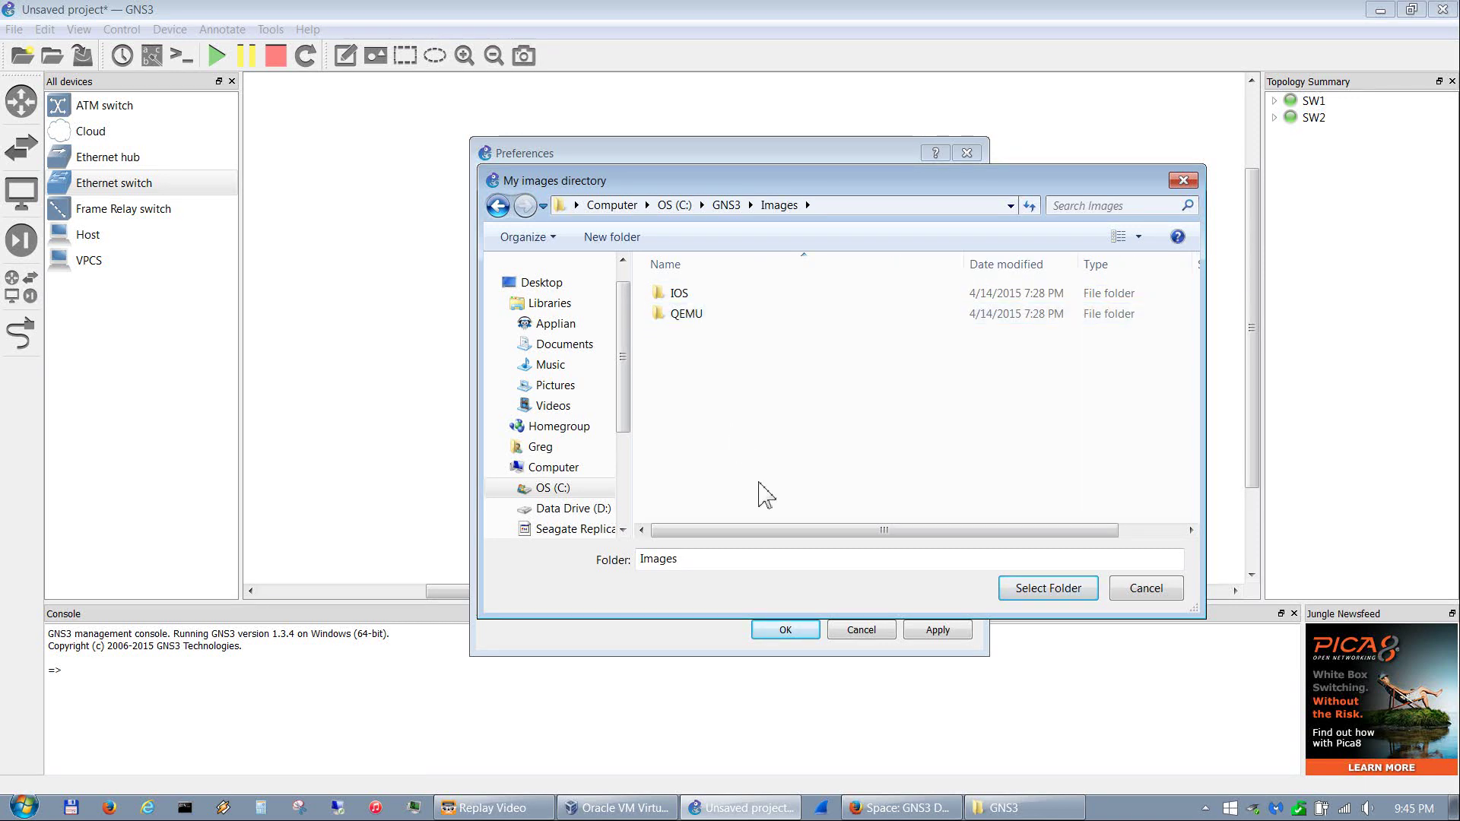
left_click(1018, 593)
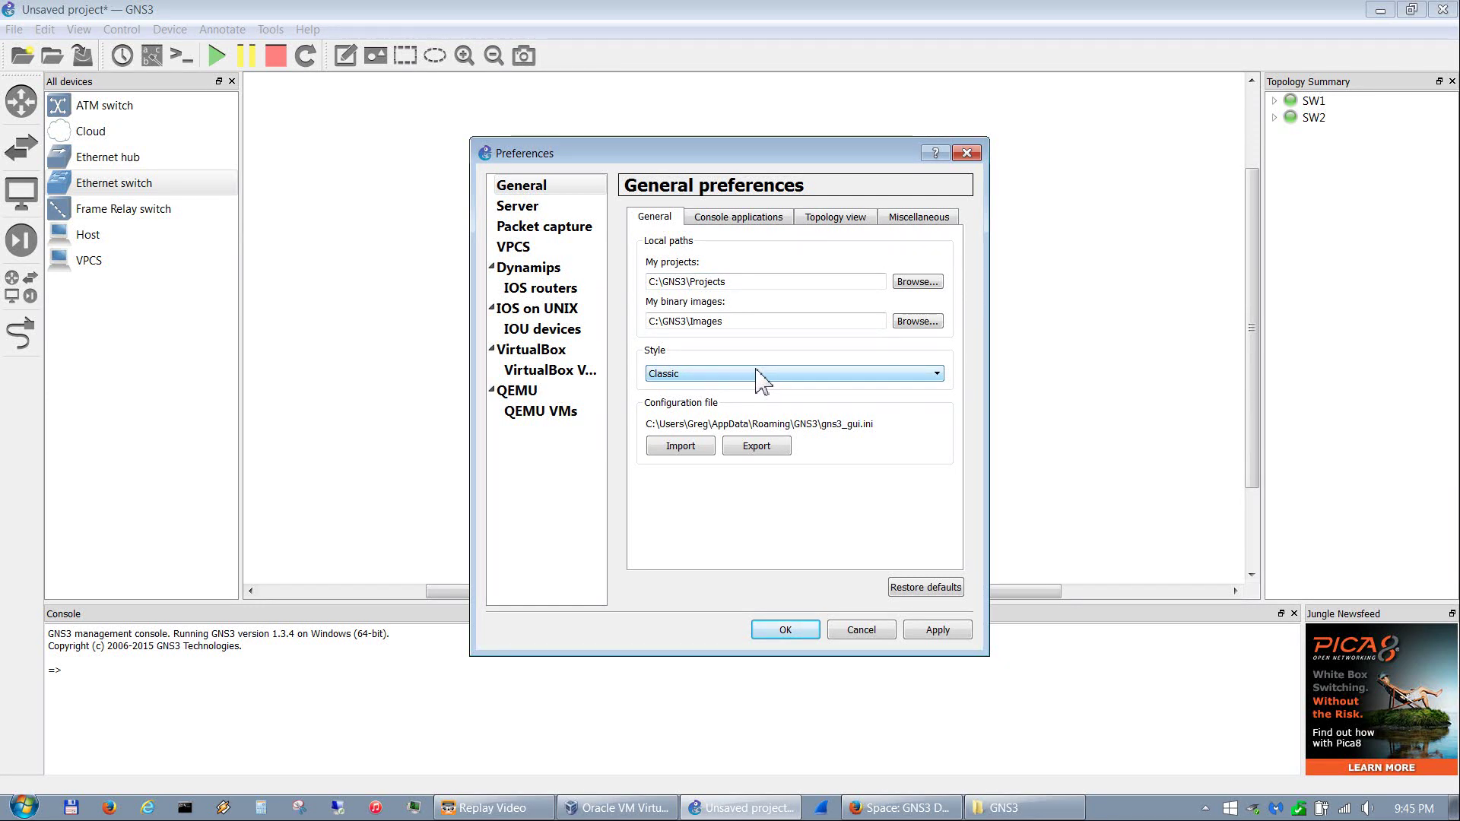
Step: Apply the Legacy interface style
left_click(730, 374)
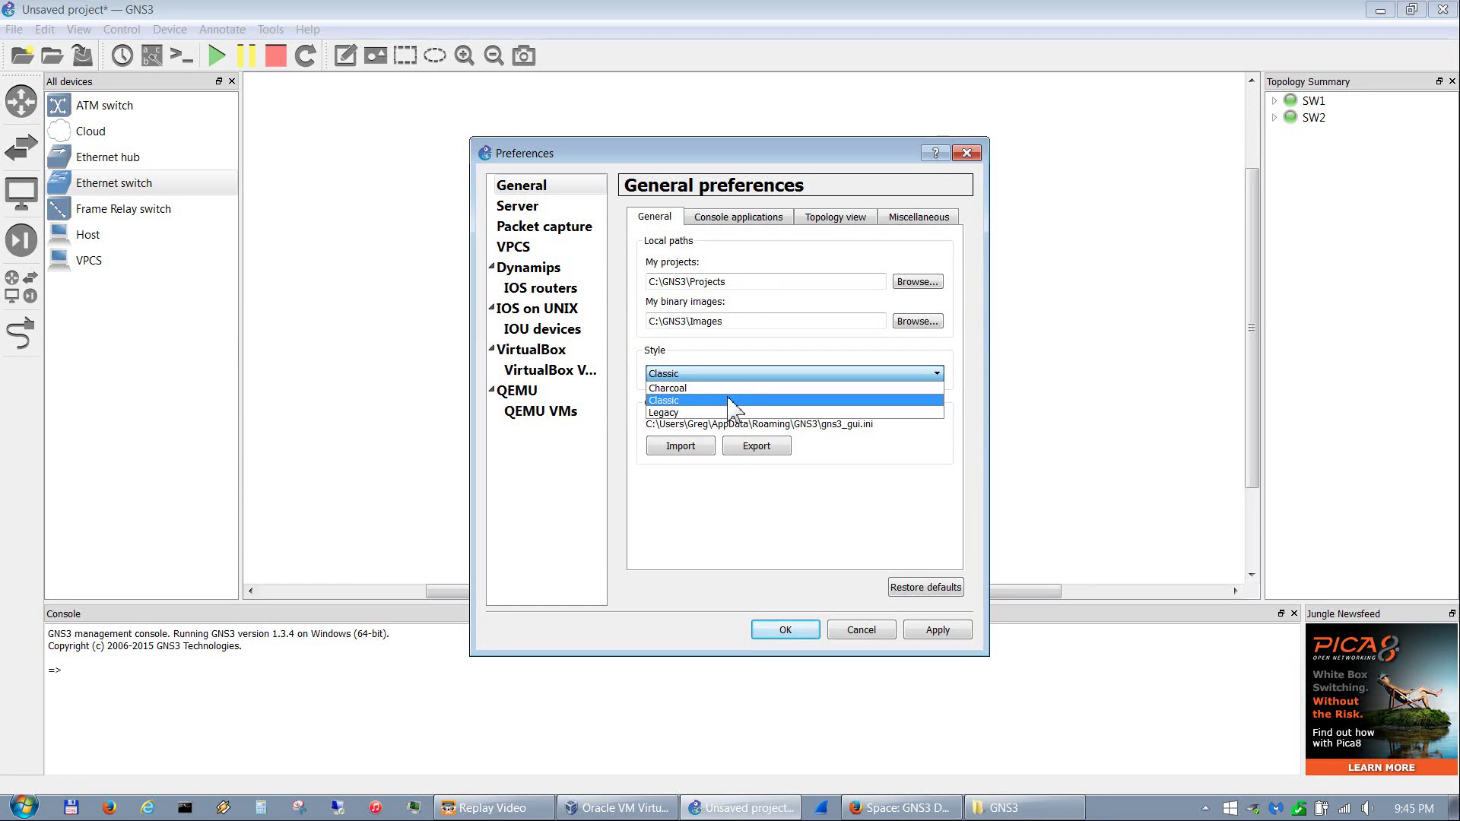
left_click(730, 412)
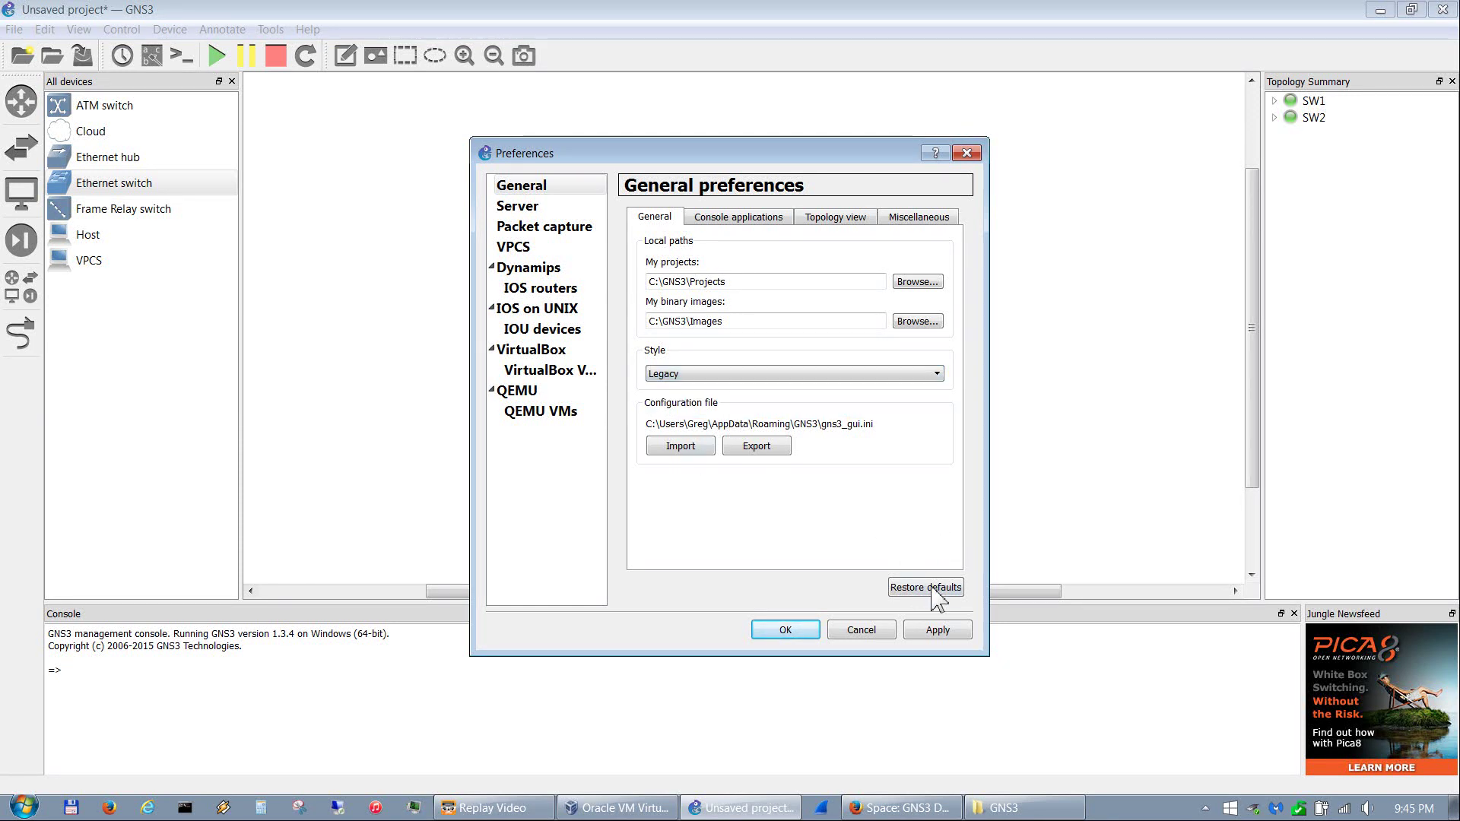
left_click(935, 629)
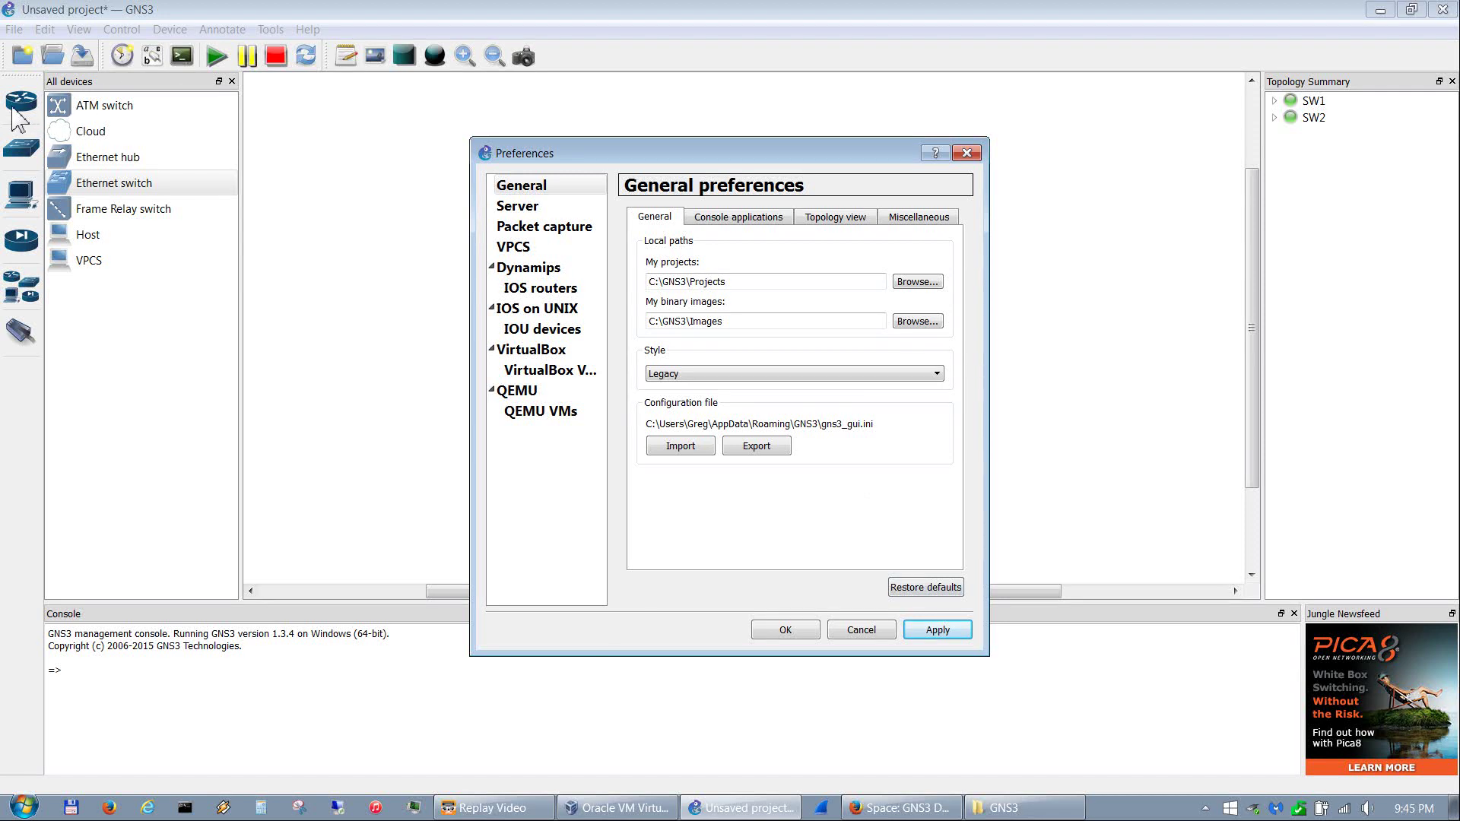
Step: Change the interface style to Charcoal and apply it
left_click(752, 373)
left_click(730, 390)
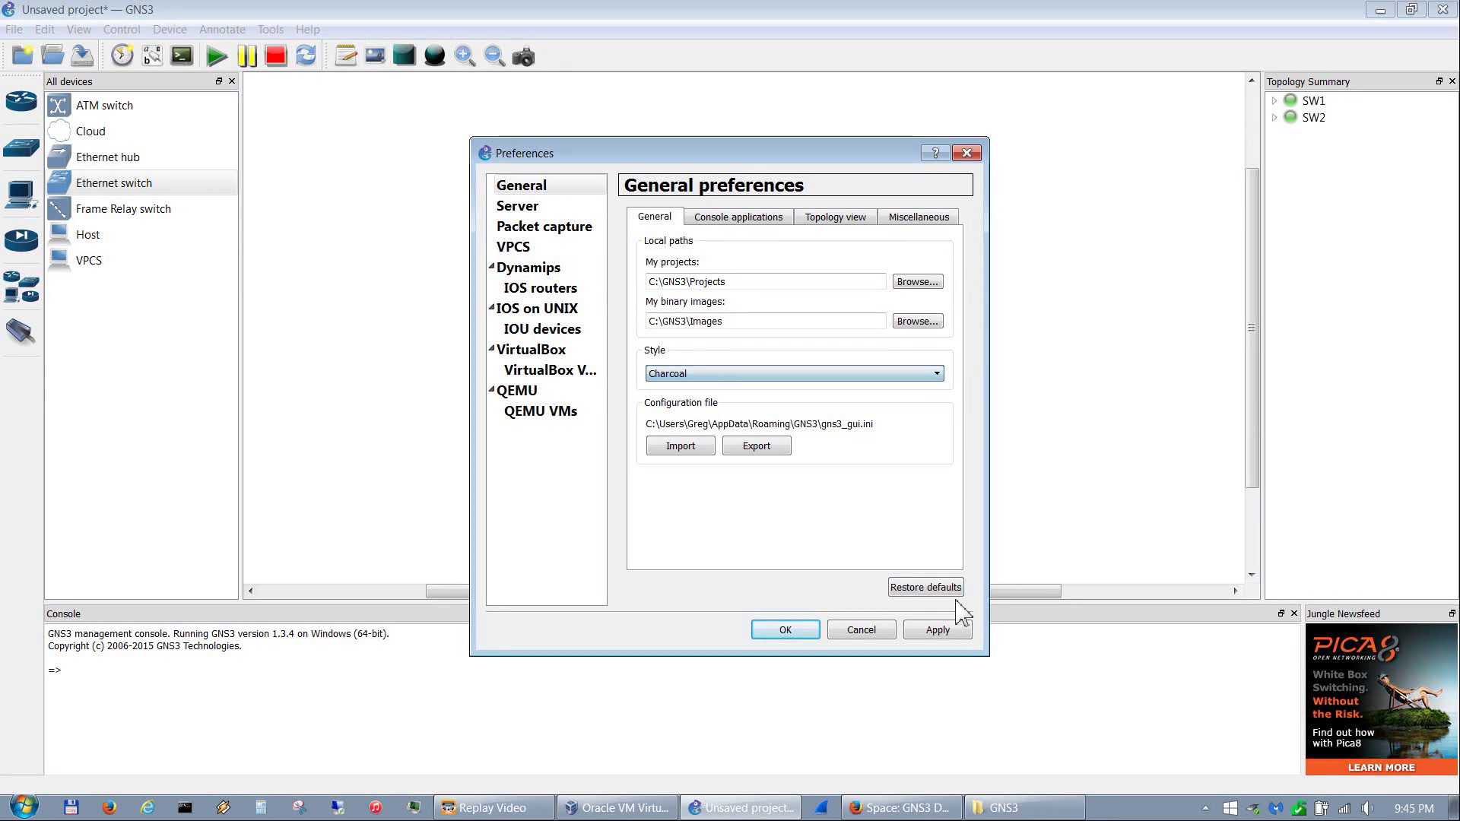
left_click(947, 632)
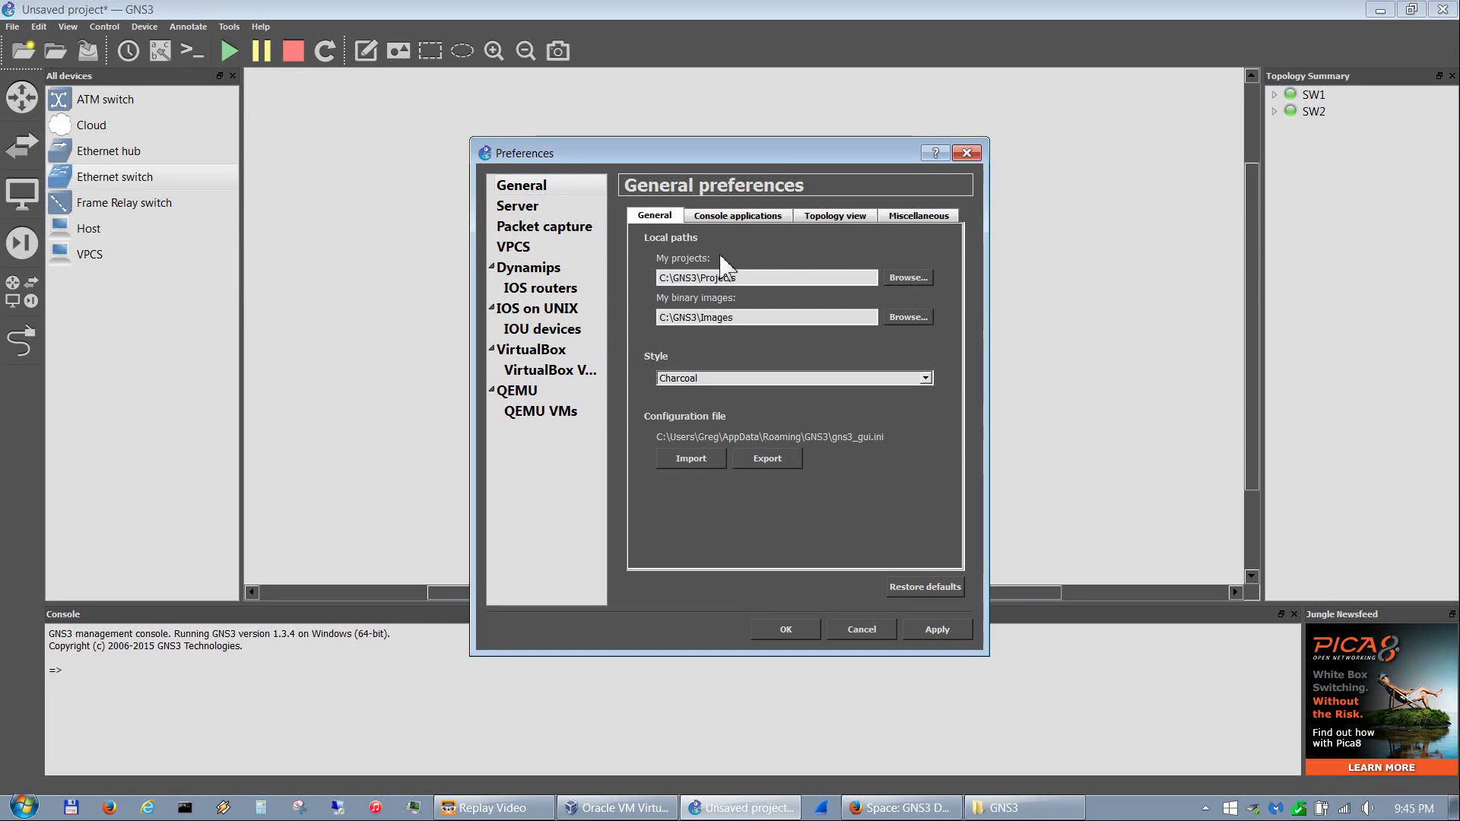
Step: Set the console application for Telnet connections to the preconfigured command SuperPutty (included with GNS3)
left_click(748, 215)
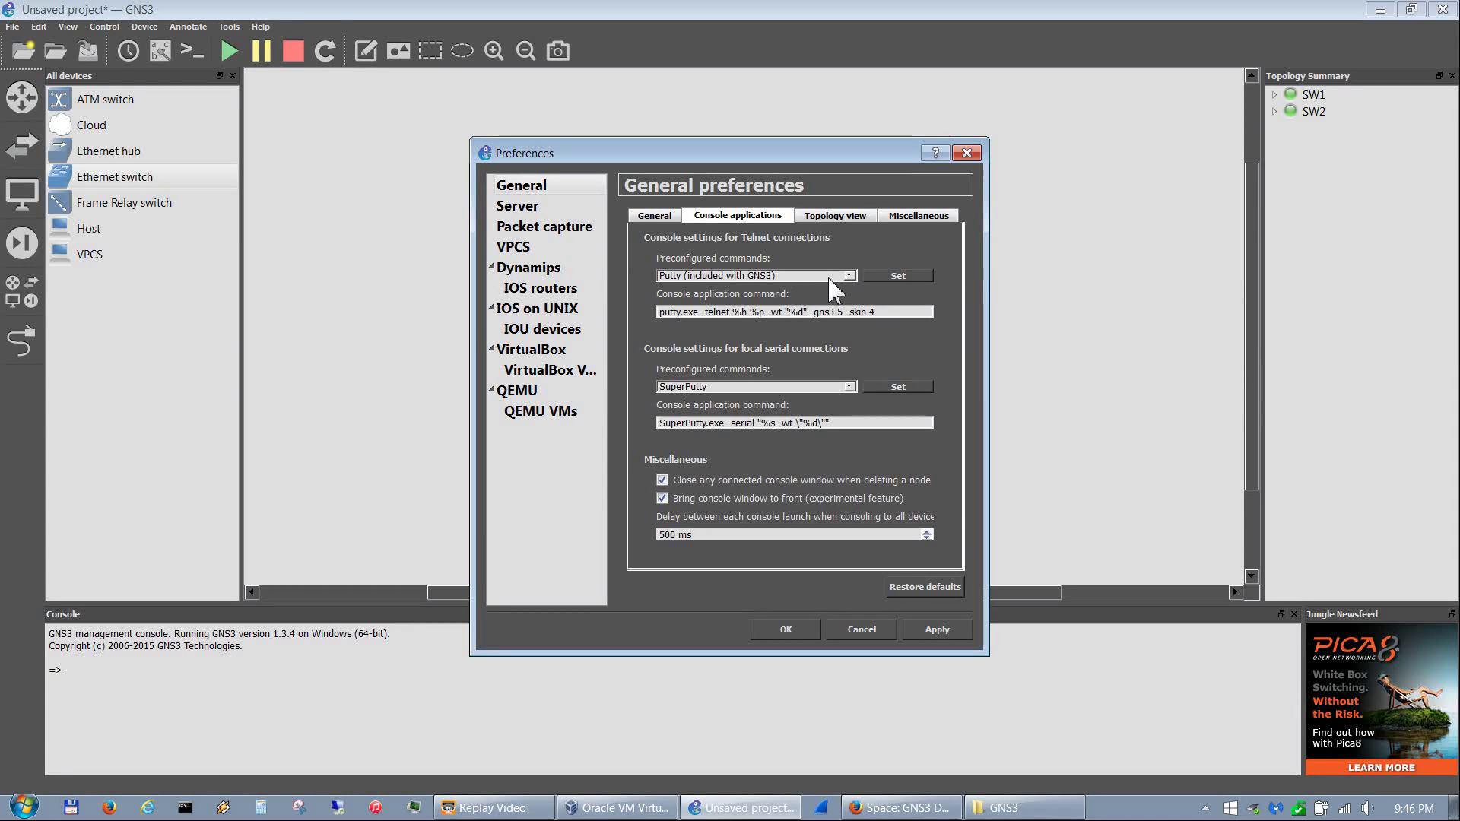
left_click(849, 276)
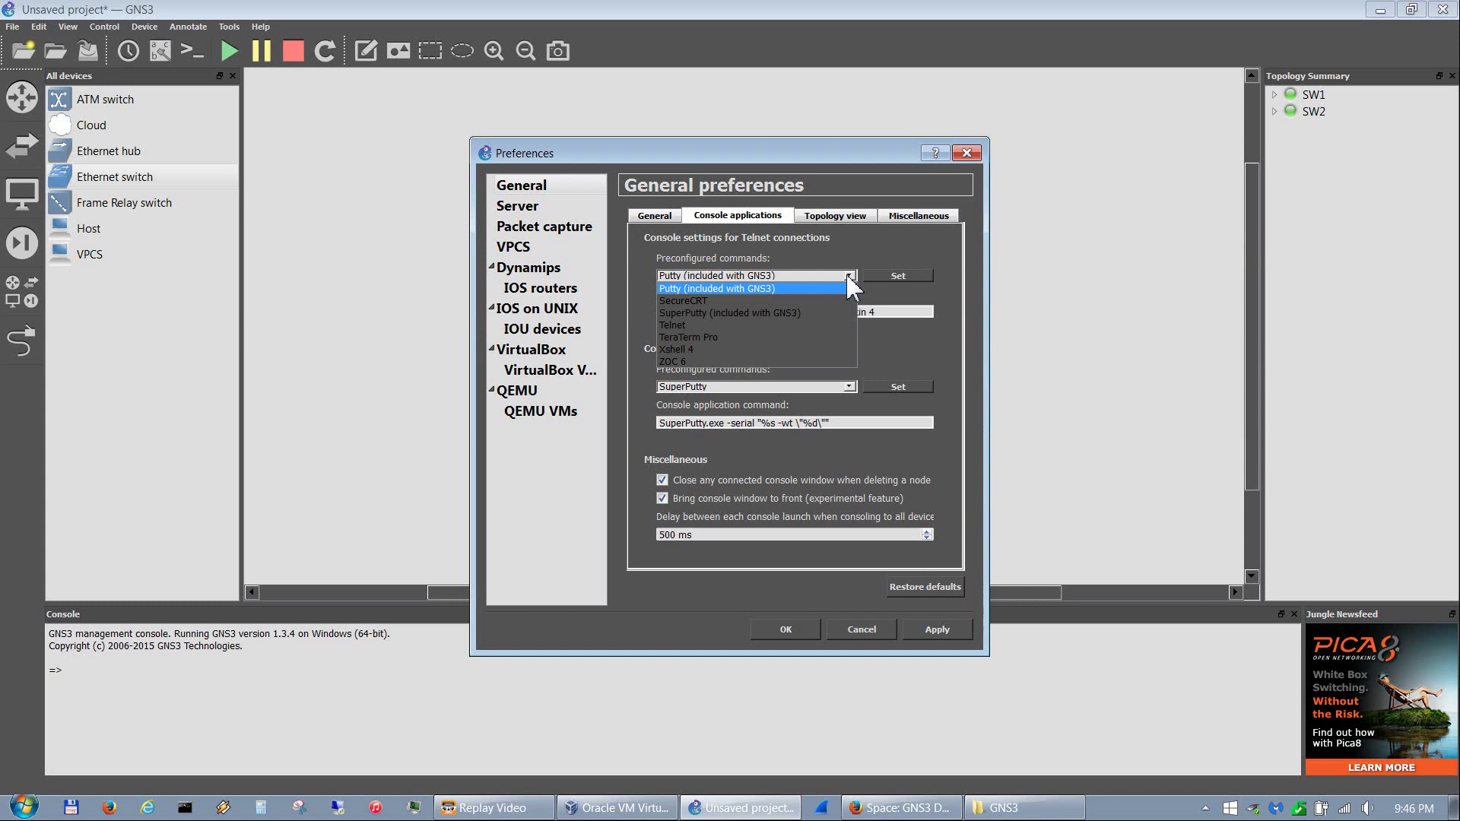
left_click(834, 316)
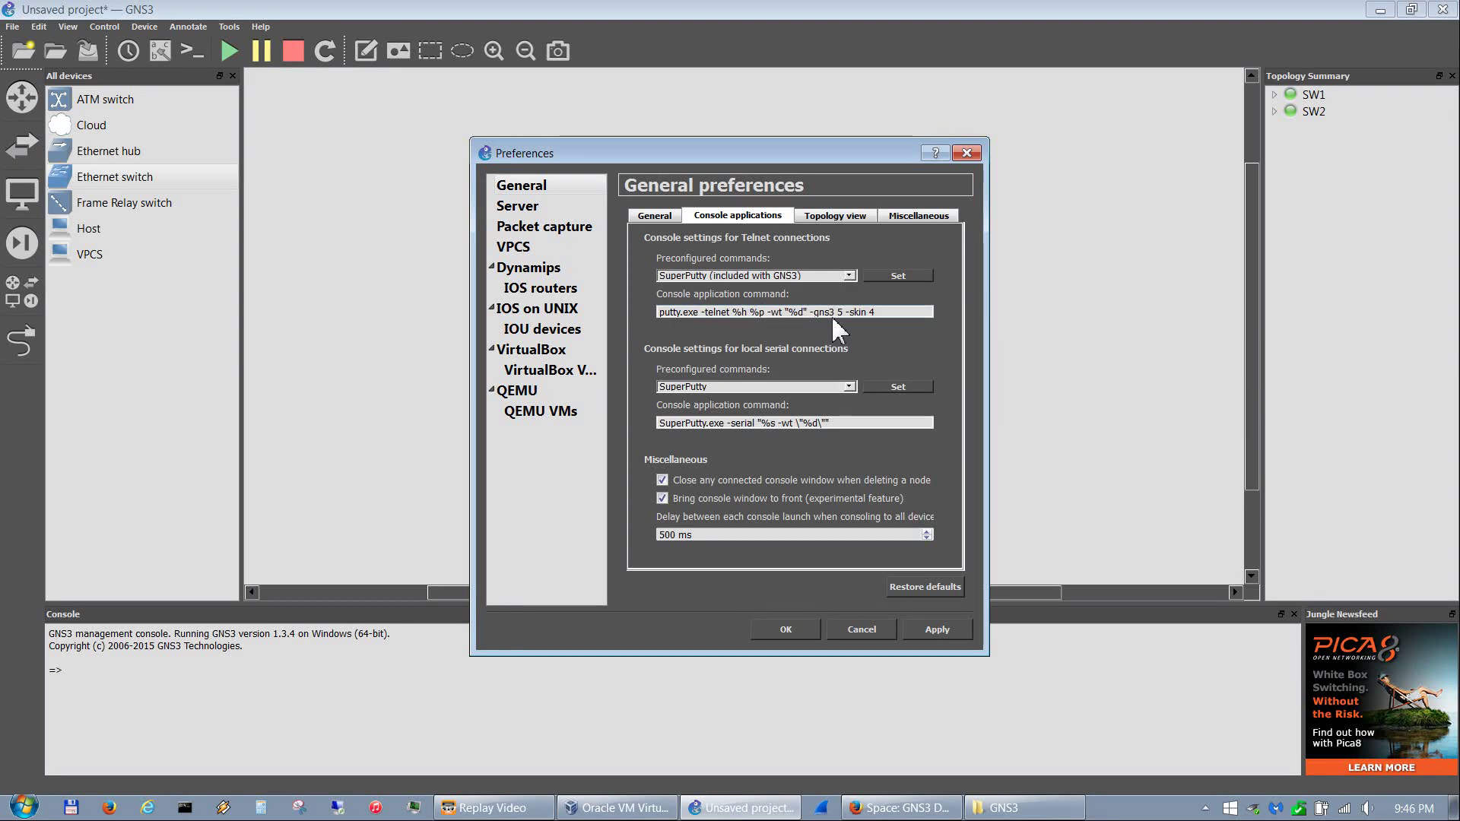
left_click(915, 276)
left_click(847, 275)
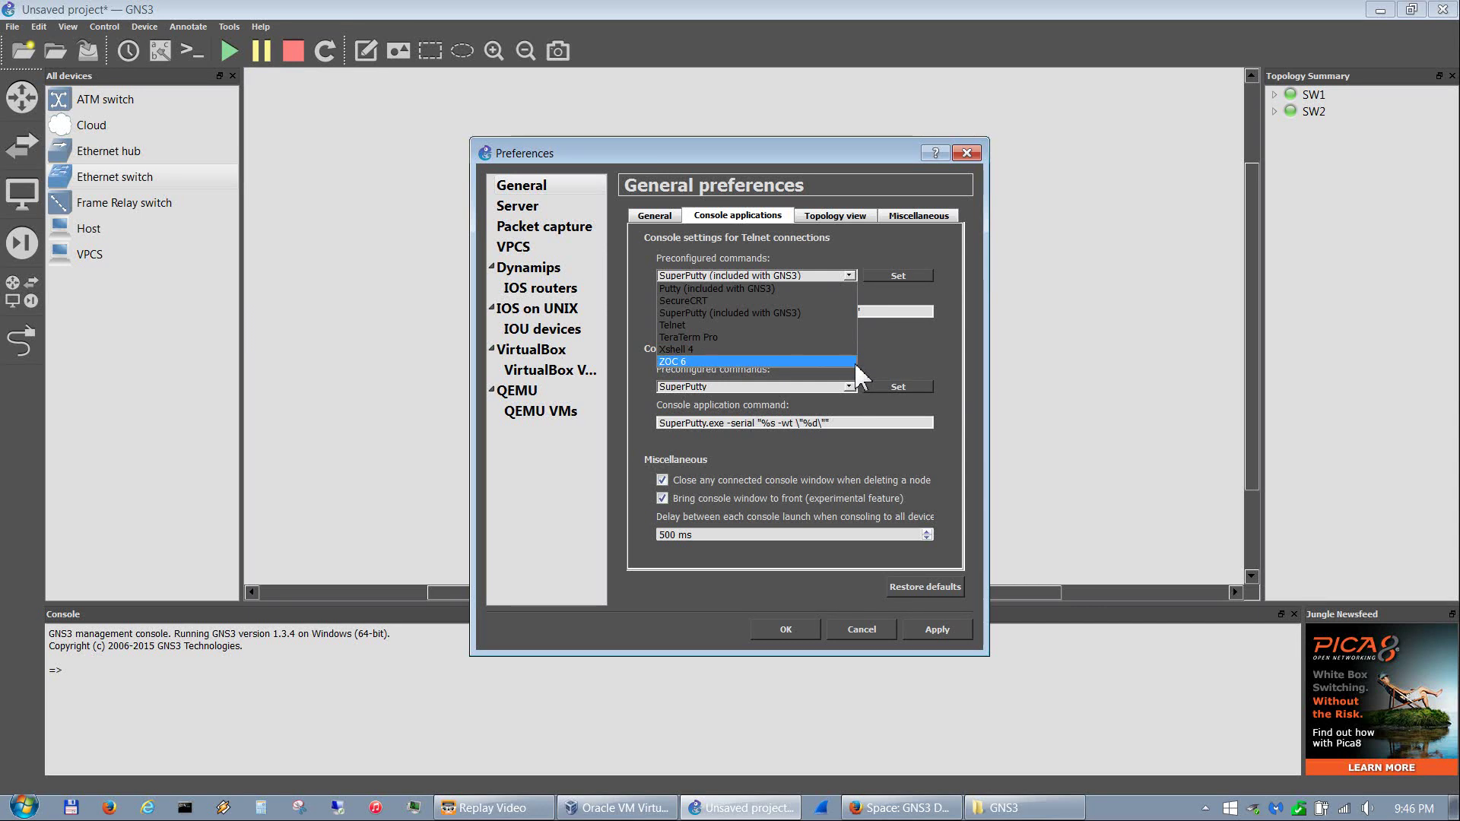
left_click(867, 264)
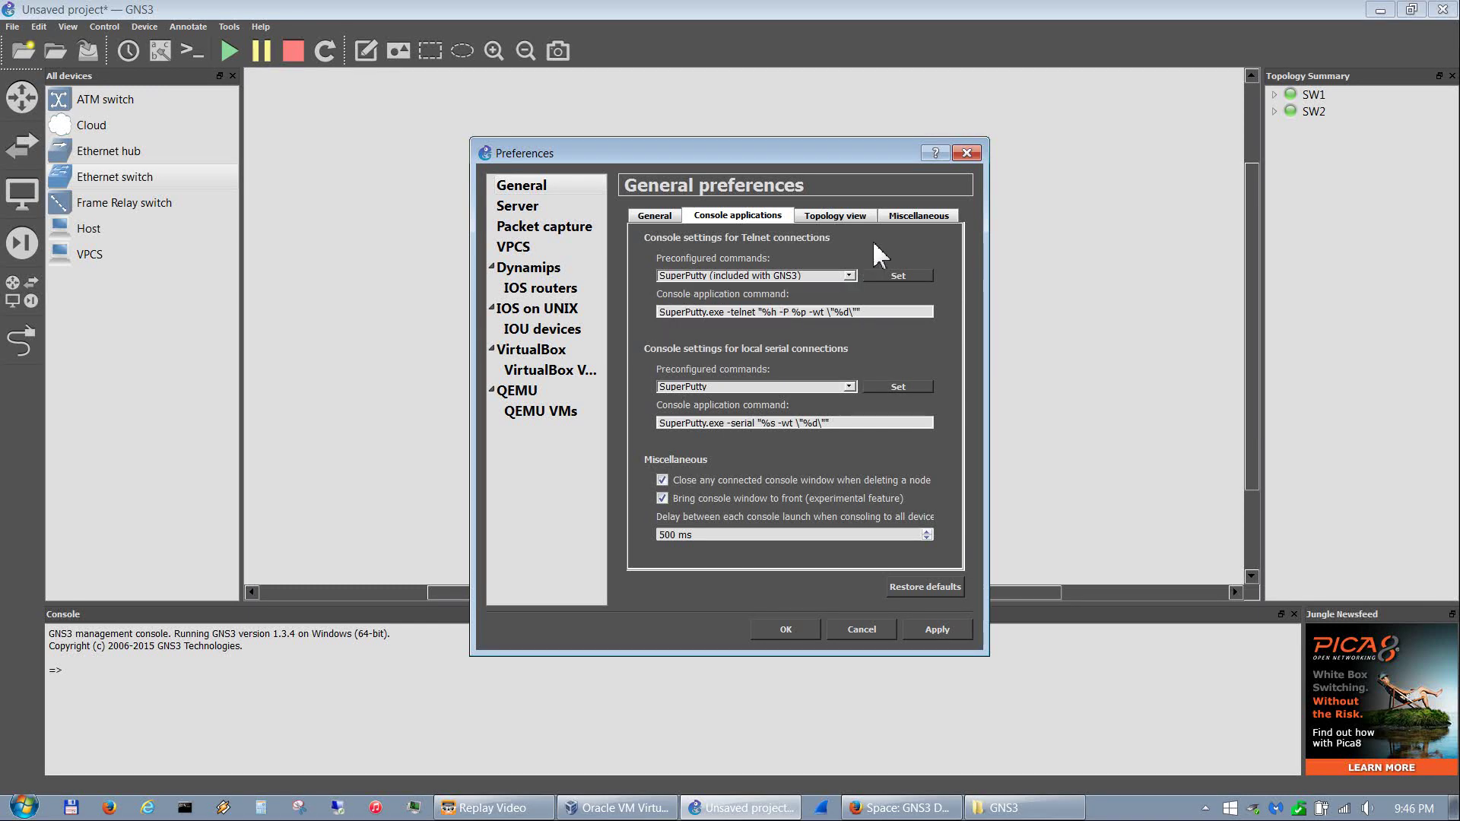
Step: In the topology view preferences, enable drawing a rectangle when an item is selected
left_click(841, 218)
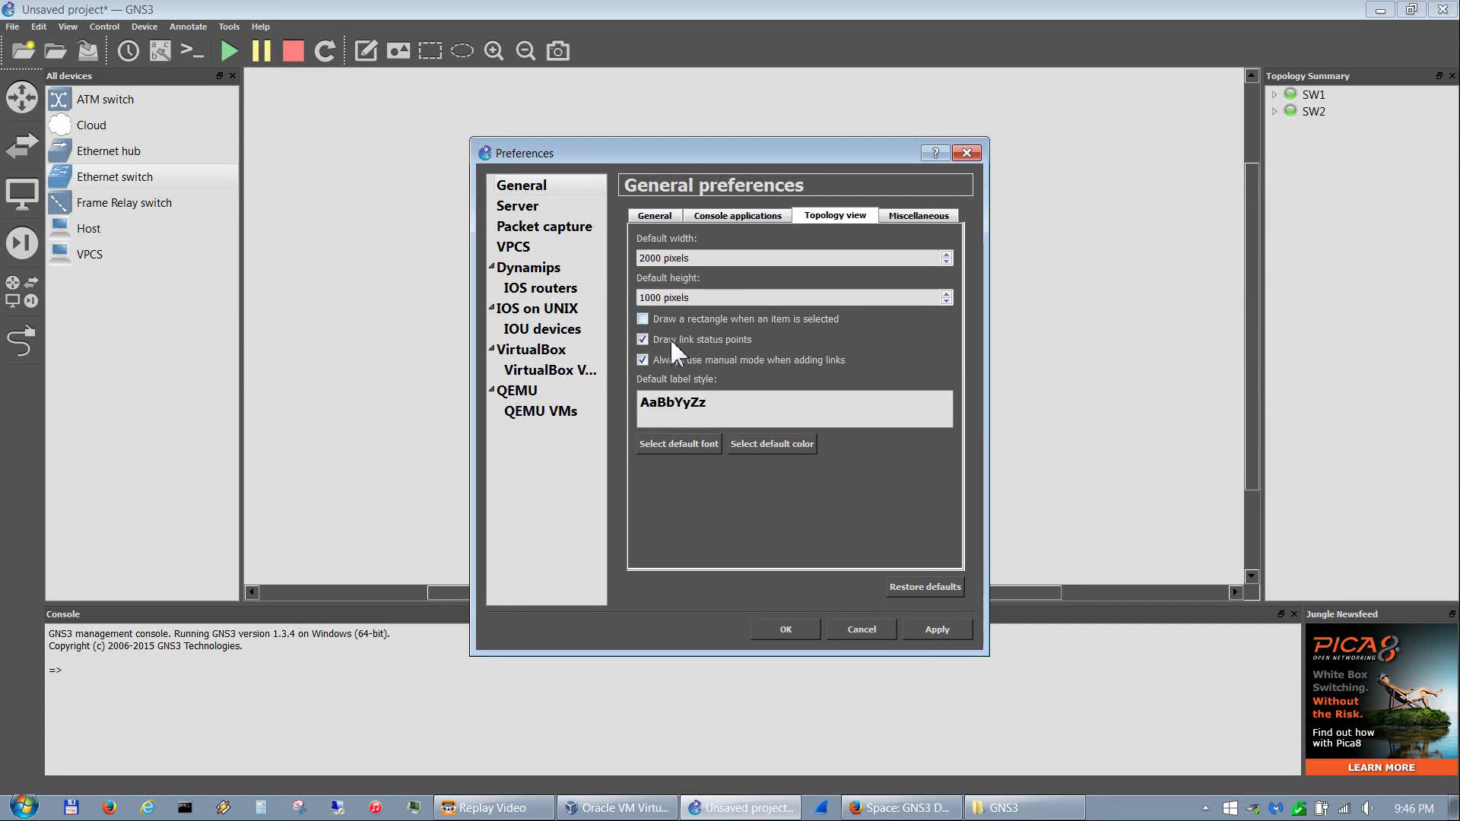
left_click(644, 319)
Step: Set the local server's host binding to 192.168.56.1 and try to apply the change
left_click(528, 217)
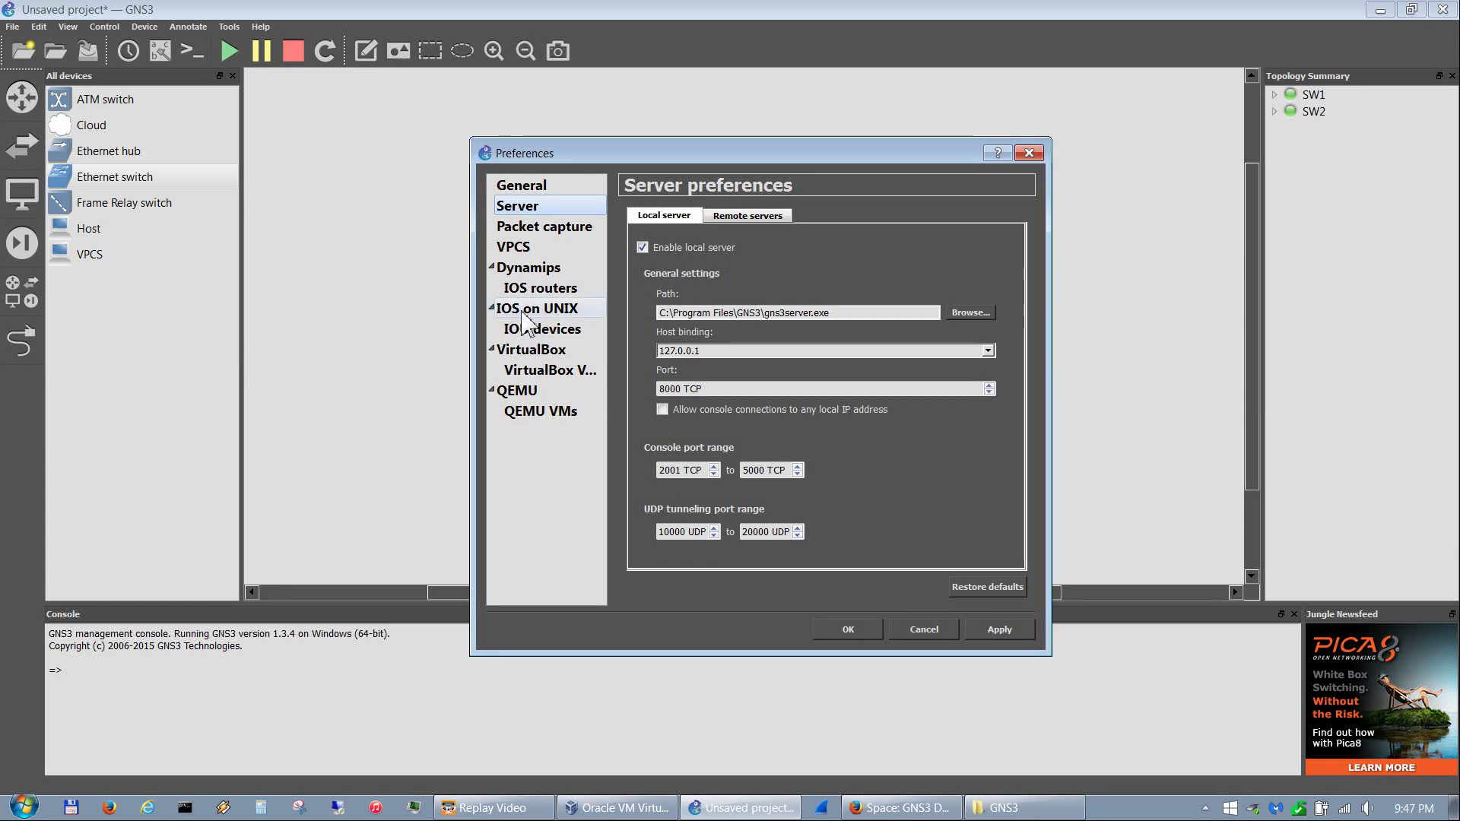
left_click(699, 350)
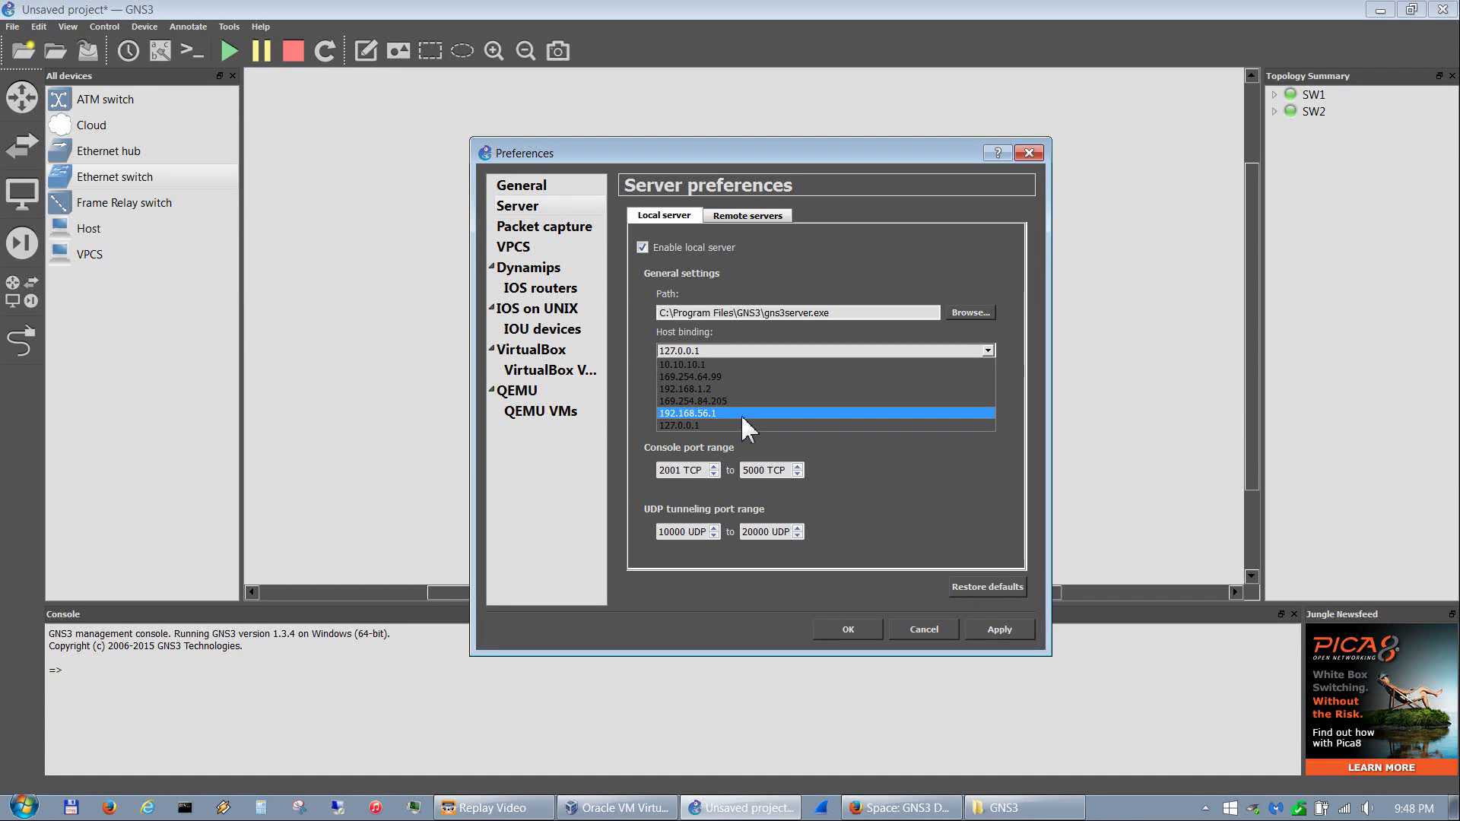
left_click(744, 415)
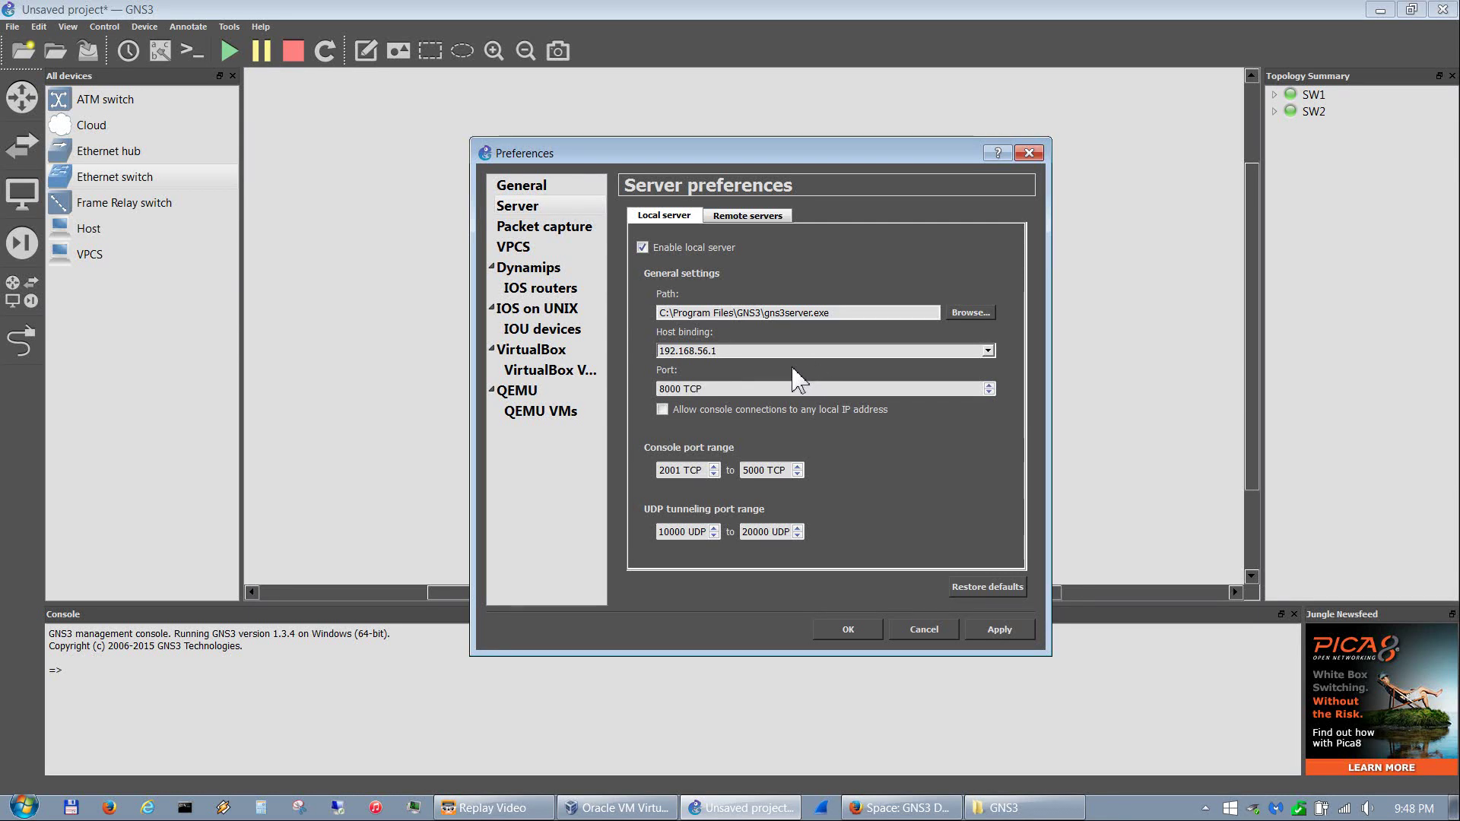
left_click(1012, 634)
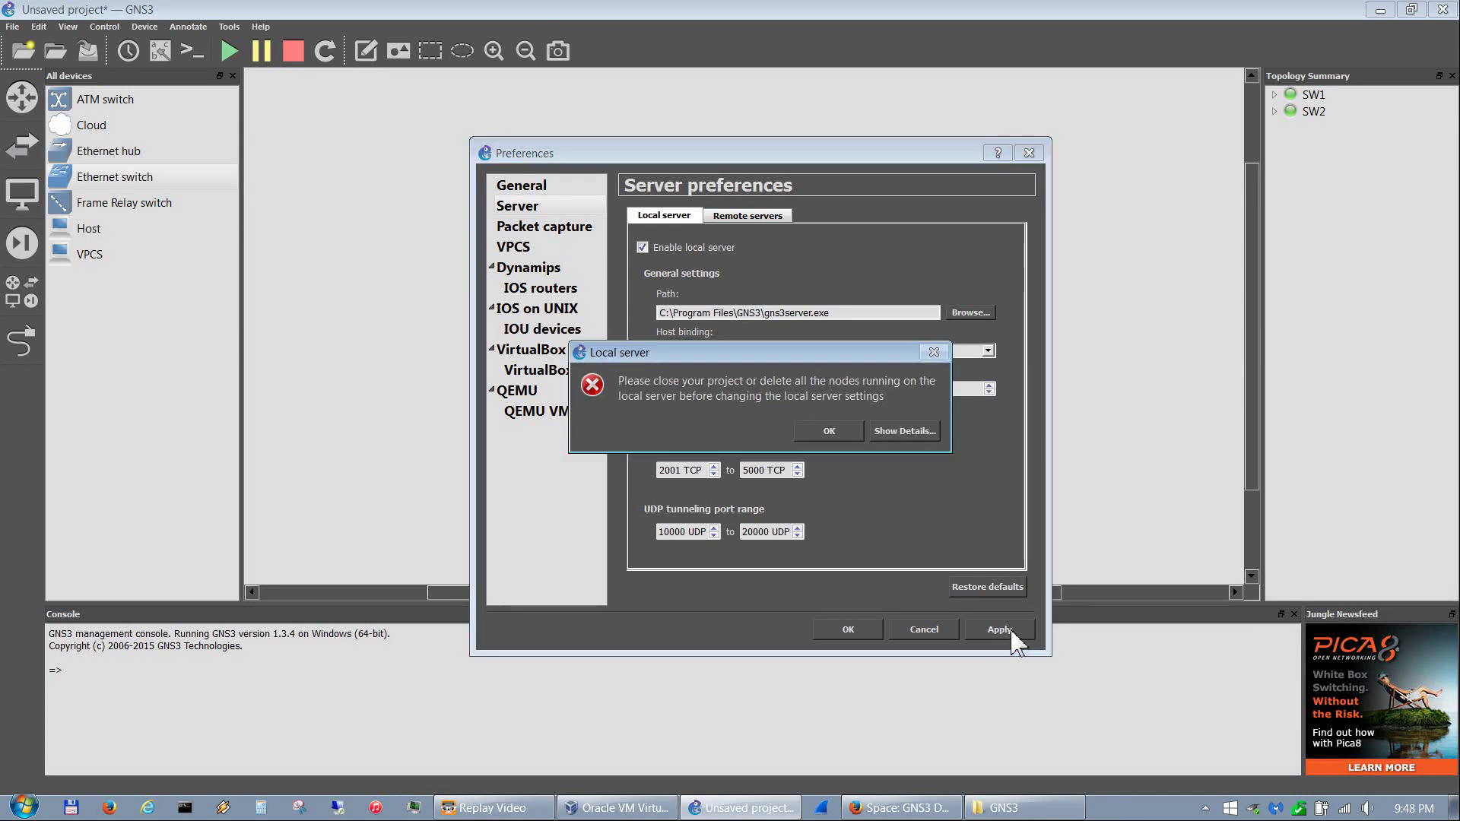
left_click(838, 432)
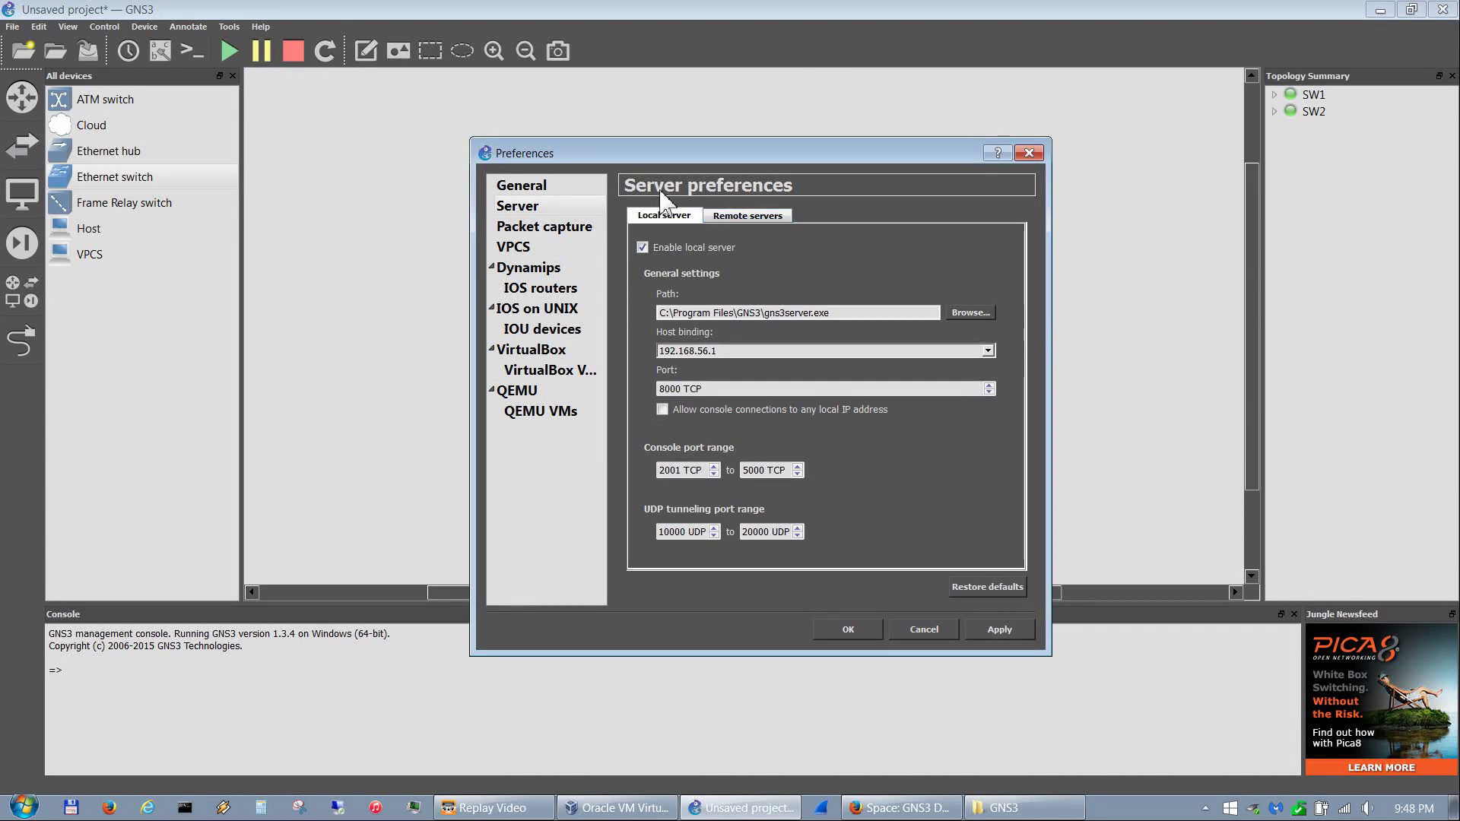
Step: Add a remote server with host 192.168.56.101 and port 8000, and try to apply the server preferences
left_click(761, 214)
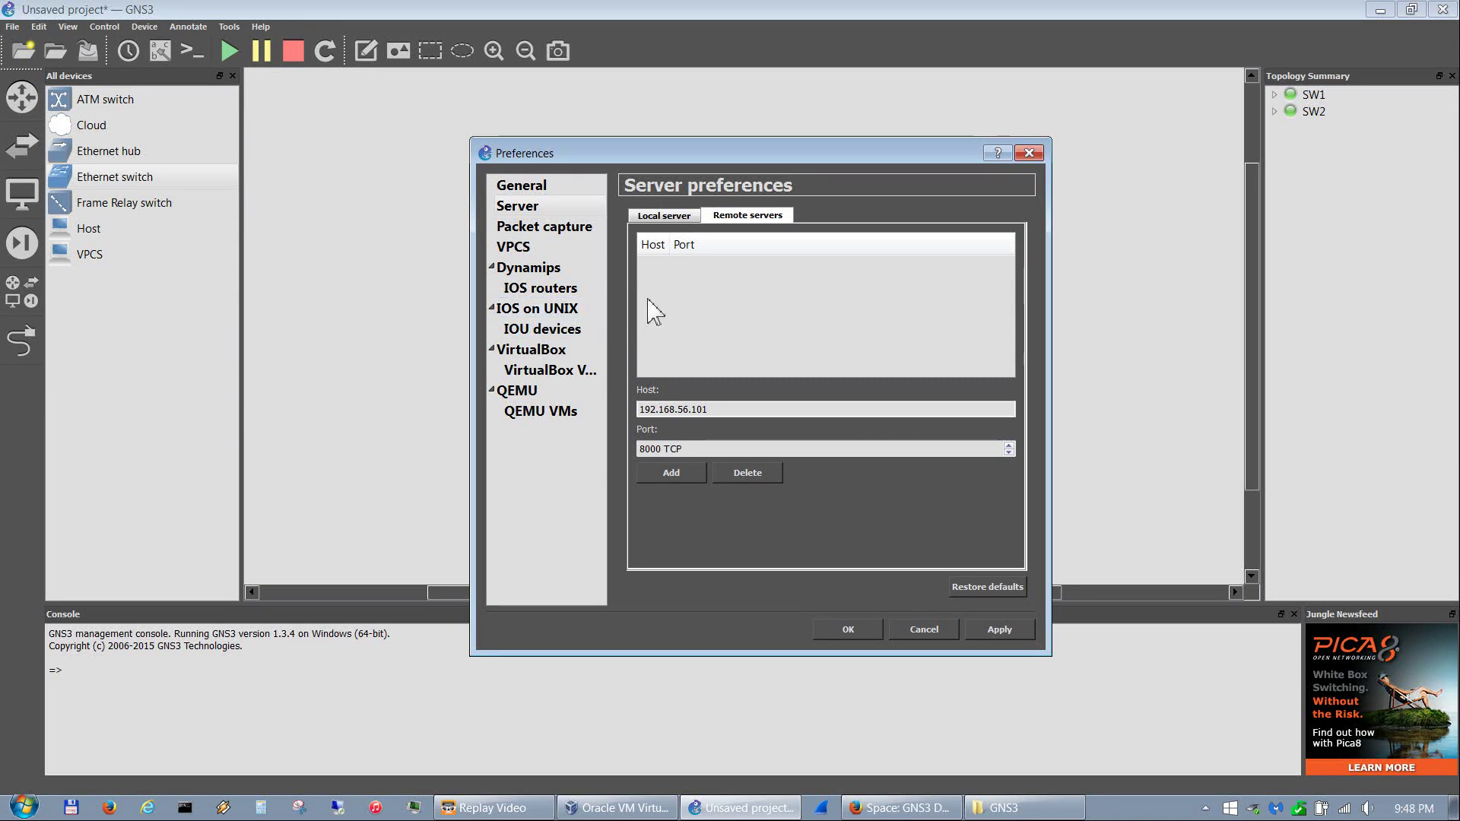
left_click(658, 478)
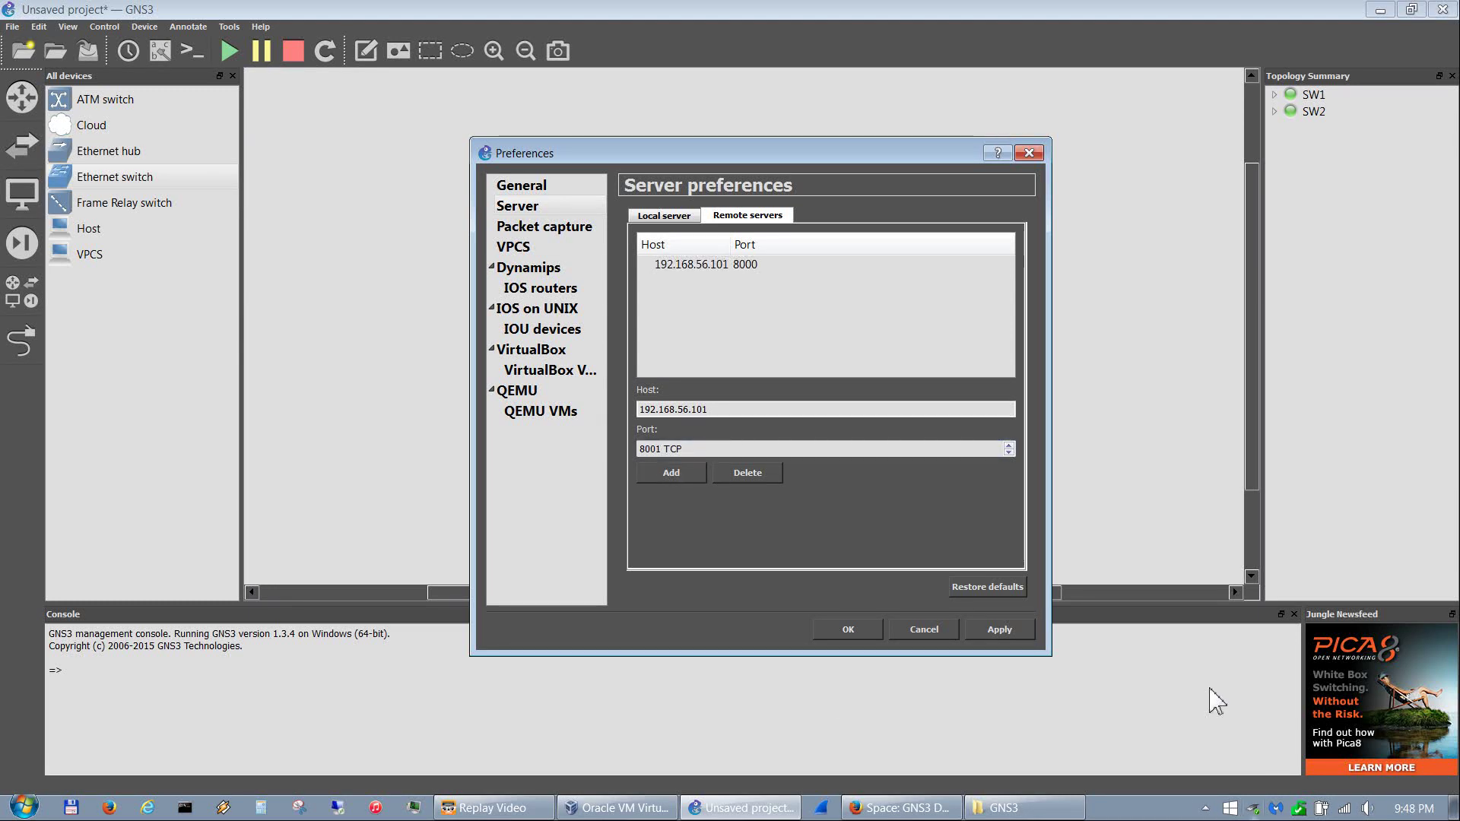
left_click(999, 630)
left_click(830, 432)
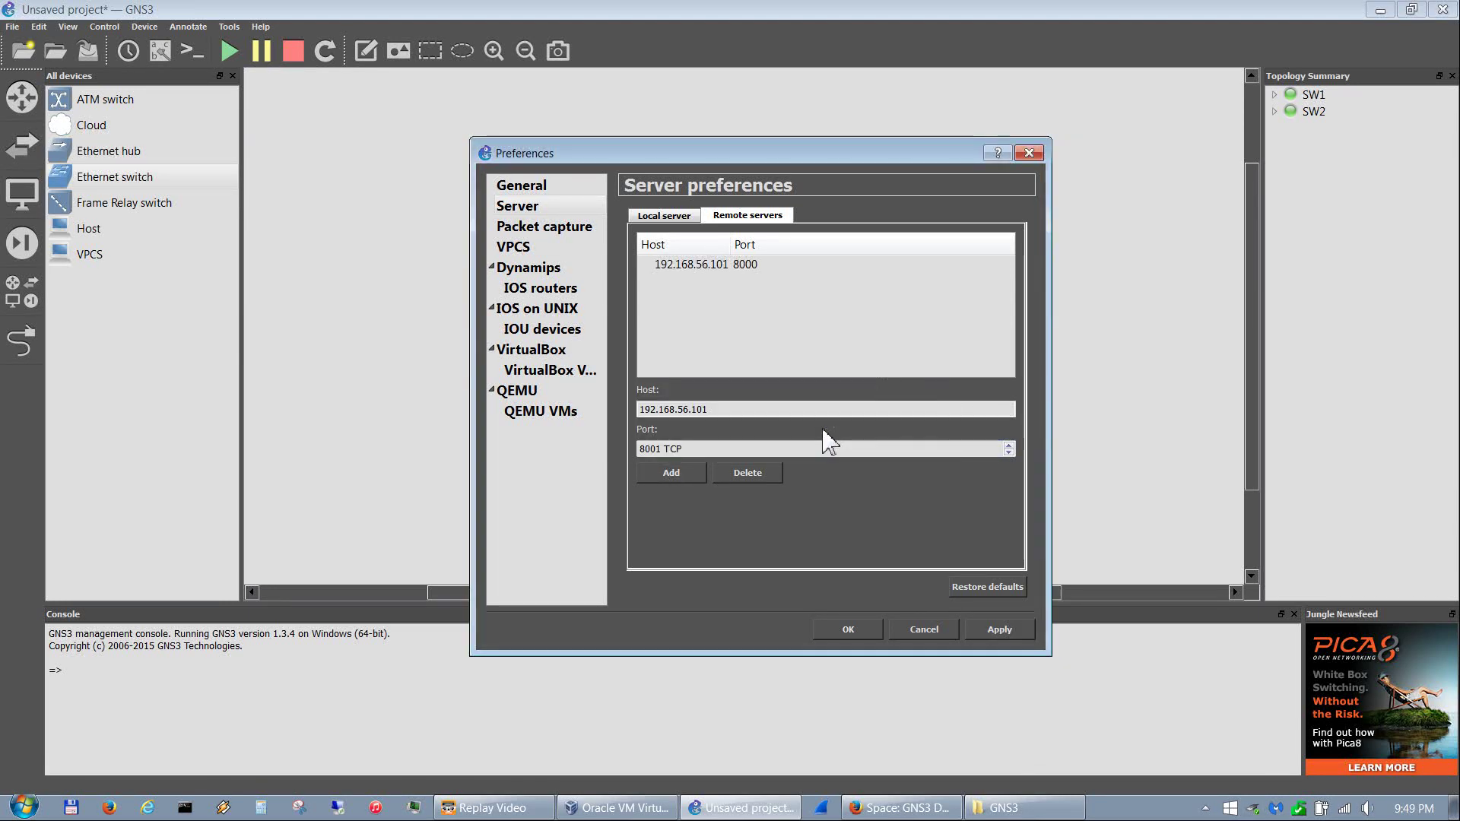